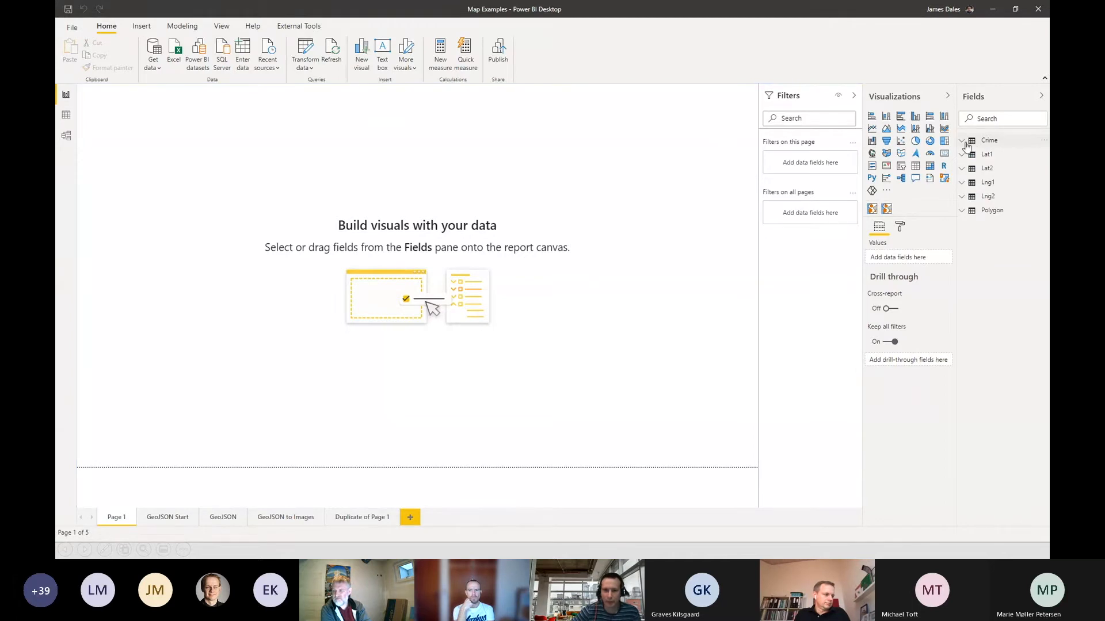
Expand the Crime table's fields and place an Icon Map (beta) visual on Page 1, enlarged to cover most of the canvas.
click(967, 144)
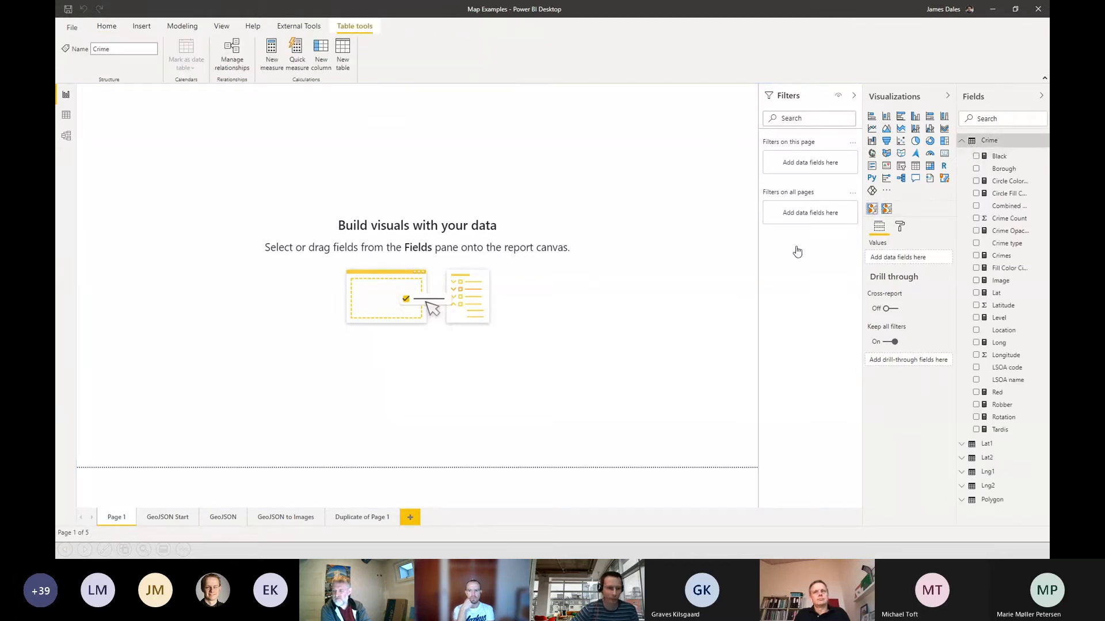
drag(231, 233, 695, 466)
drag(694, 87, 697, 125)
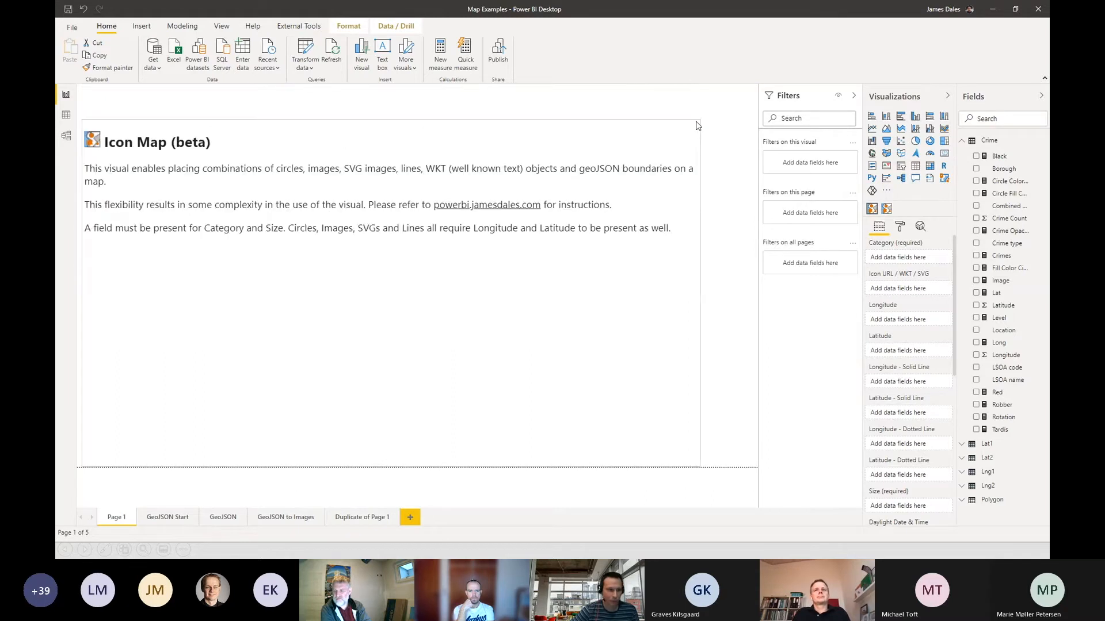
drag(563, 123, 581, 105)
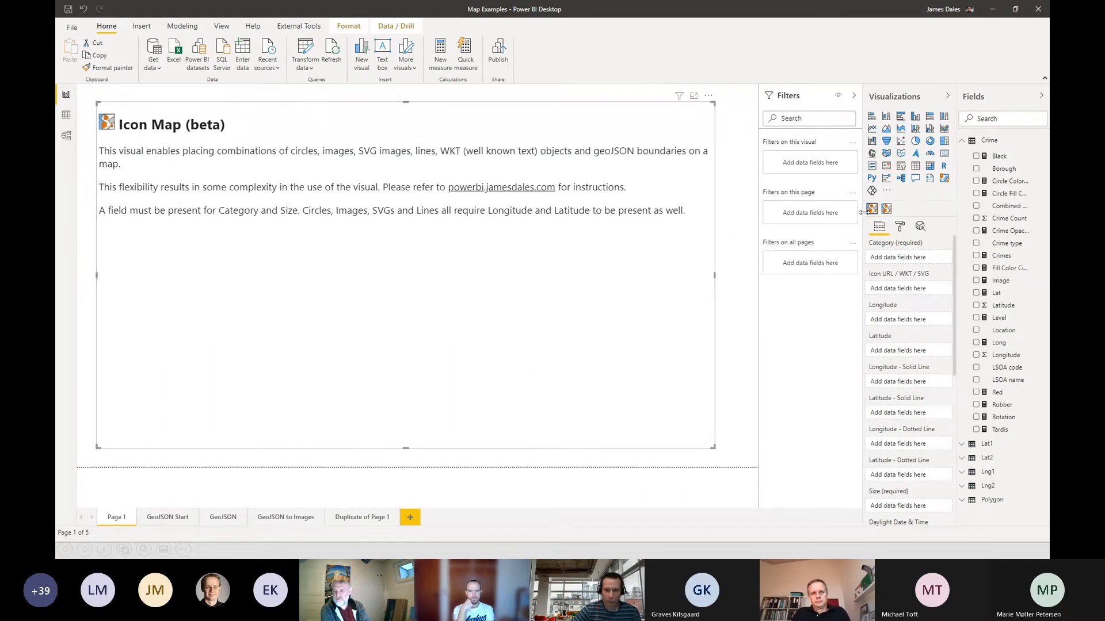
Assign Borough to the Icon Map's Category and Crime Count to its Size.
drag(1012, 171, 915, 257)
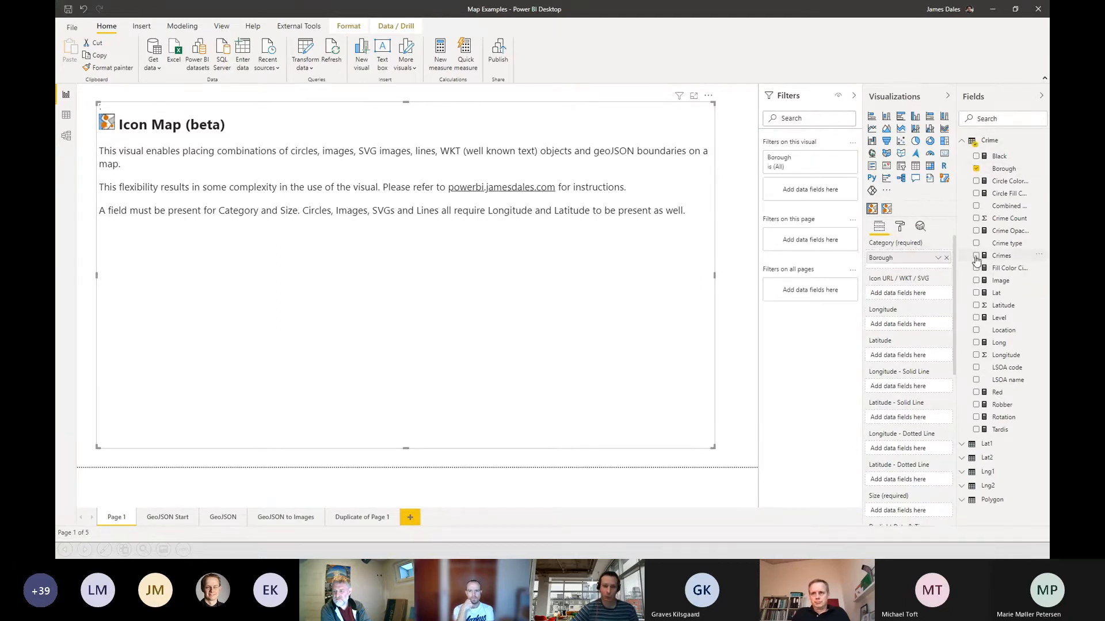
scroll(949, 253, down, 6)
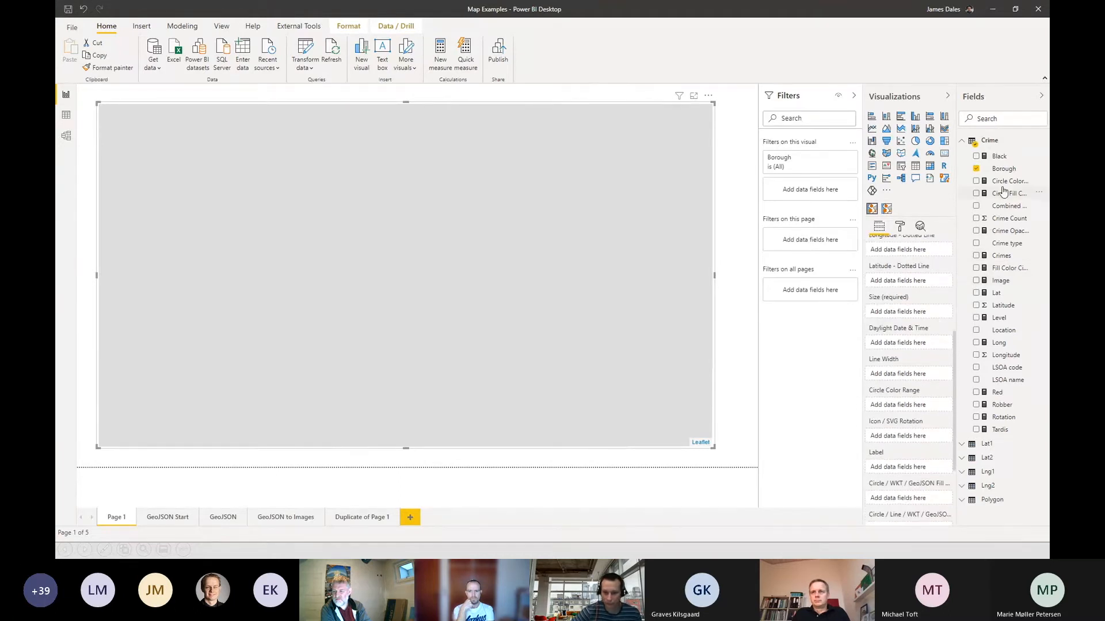
scroll(877, 244, up, 6)
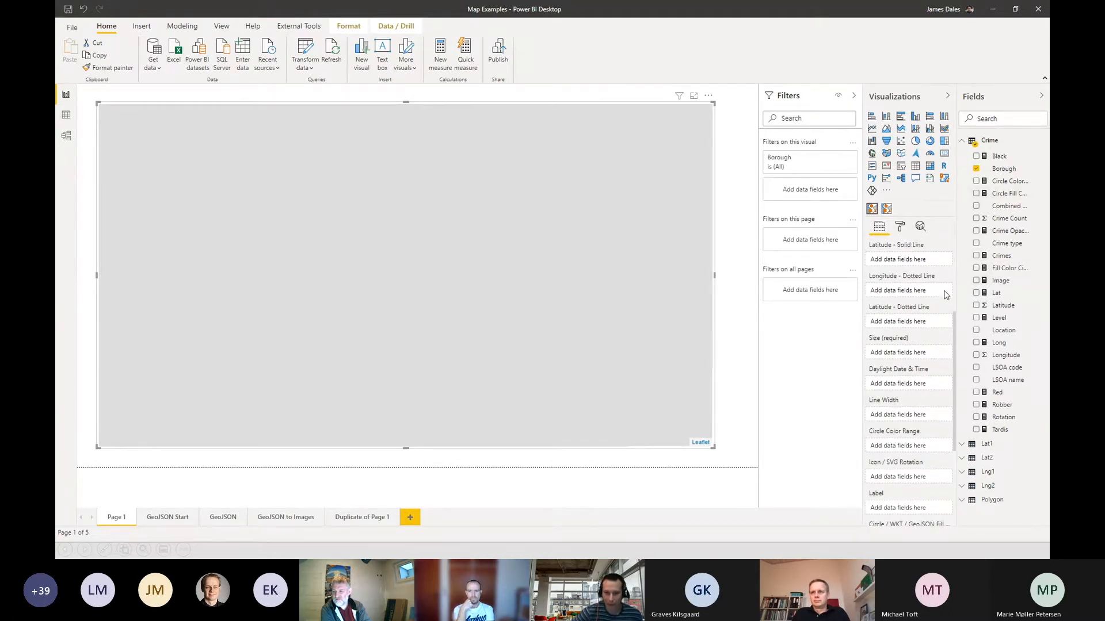
scroll(923, 268, down, 5)
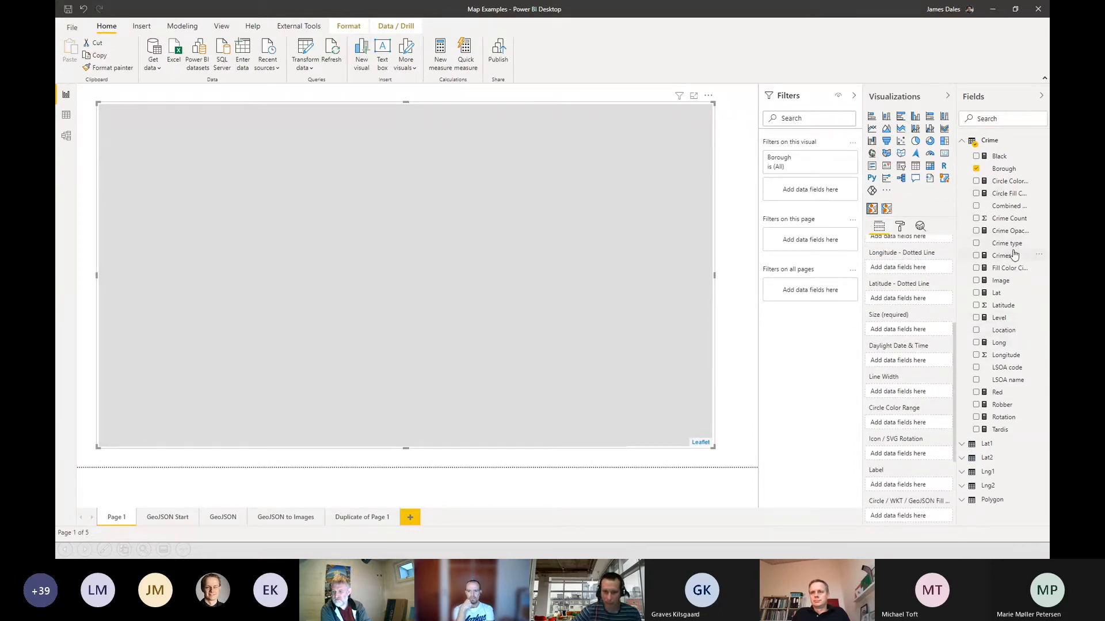
drag(1004, 223, 926, 331)
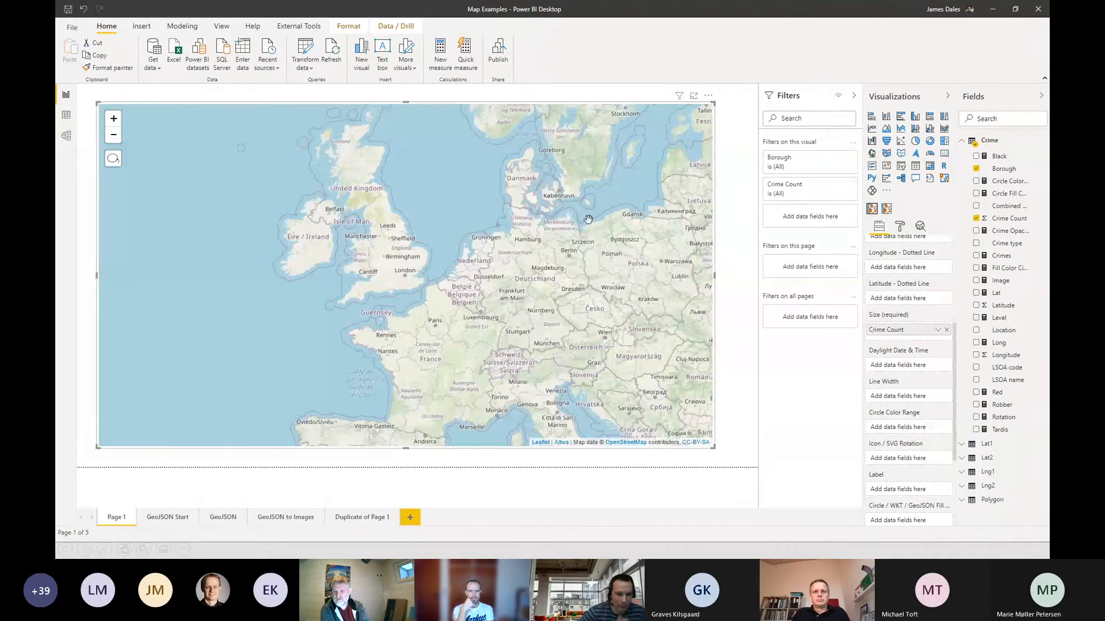
scroll(587, 220, up, 1)
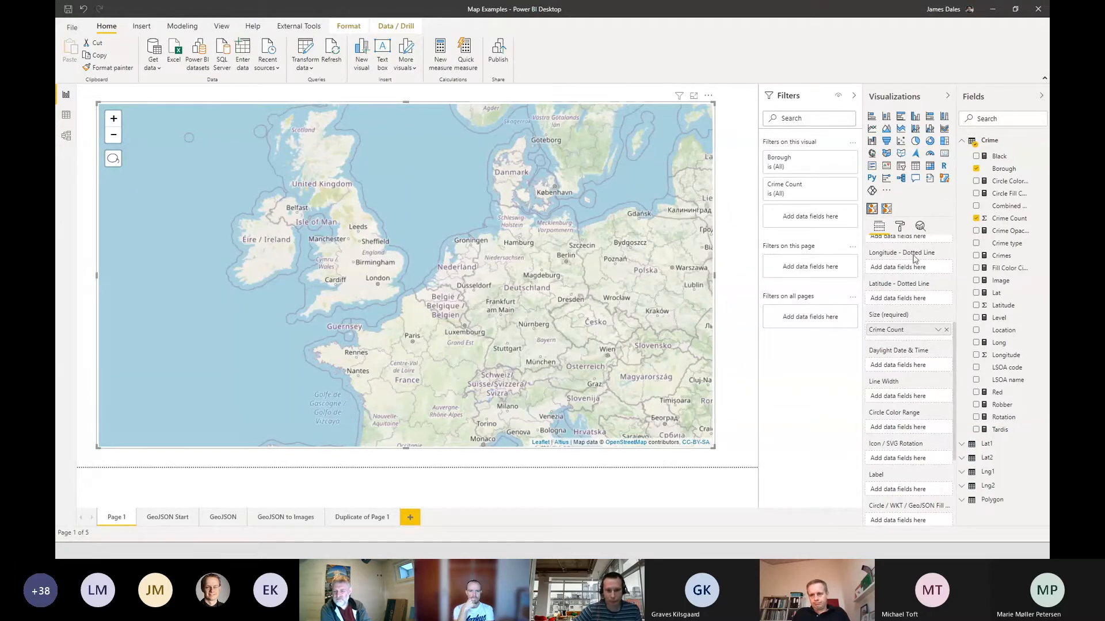
Open the map's background layer choices and examine the standard Open Street Map down to street level in Denmark.
click(901, 226)
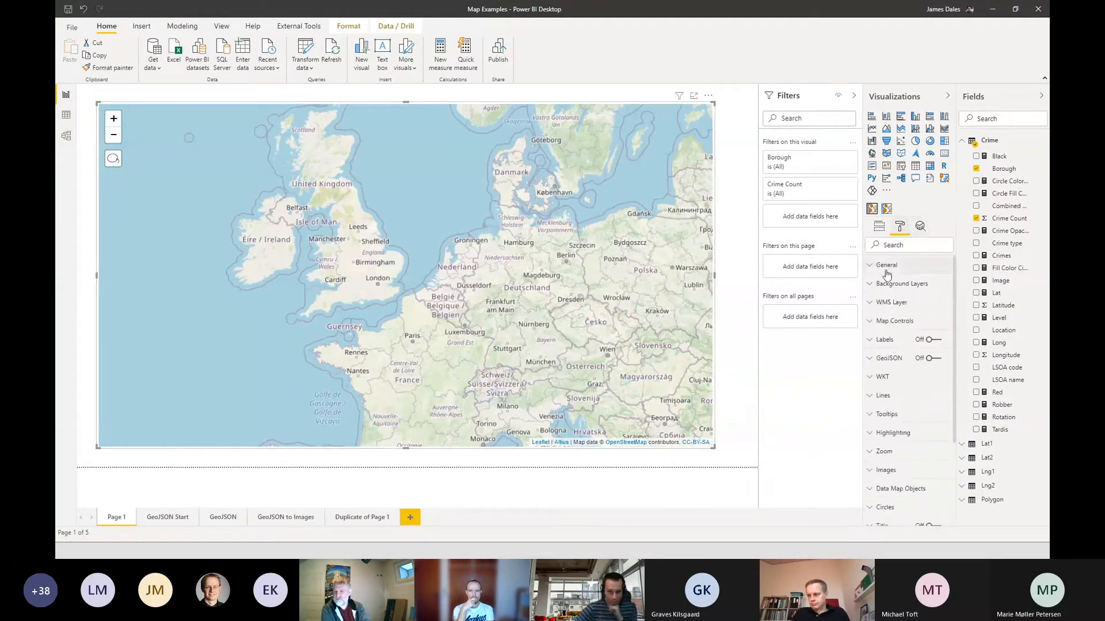
click(895, 284)
click(889, 314)
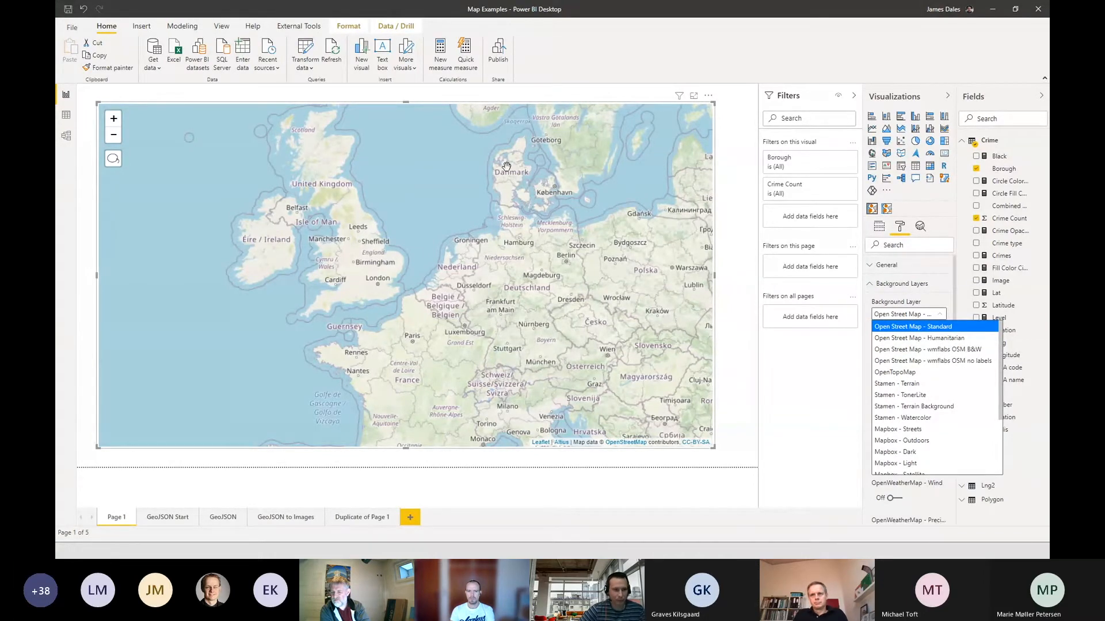
drag(507, 167, 516, 174)
drag(398, 185, 532, 273)
drag(182, 144, 305, 245)
drag(187, 187, 327, 247)
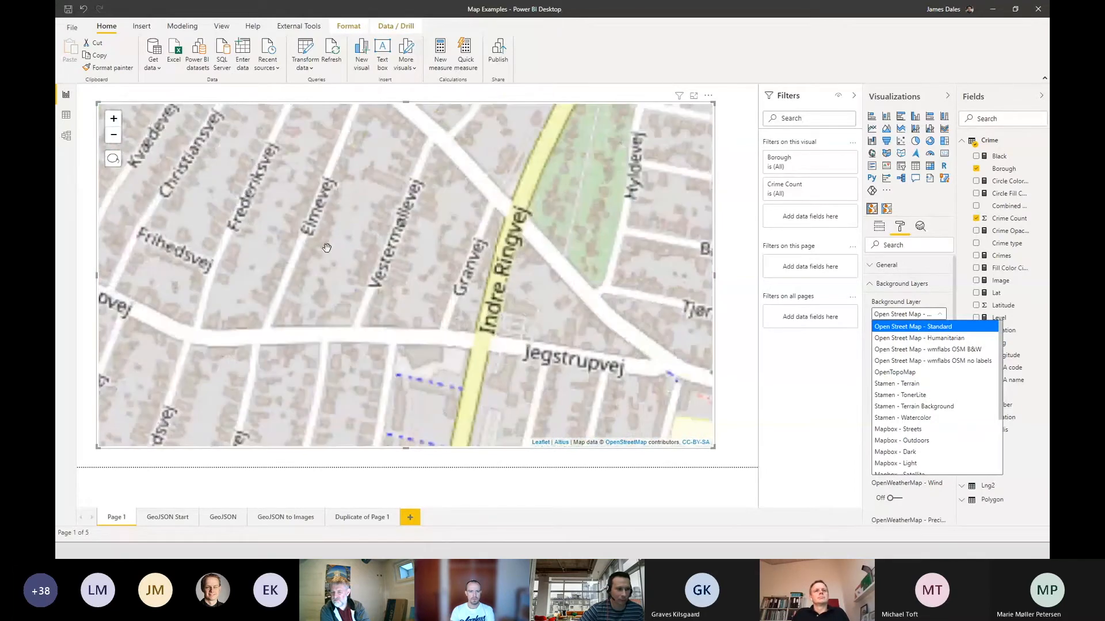
Try the Open Street Map - wmflabs OSM B&W and OpenTopoMap background layers, examining the topographic map close up in Denmark.
click(920, 352)
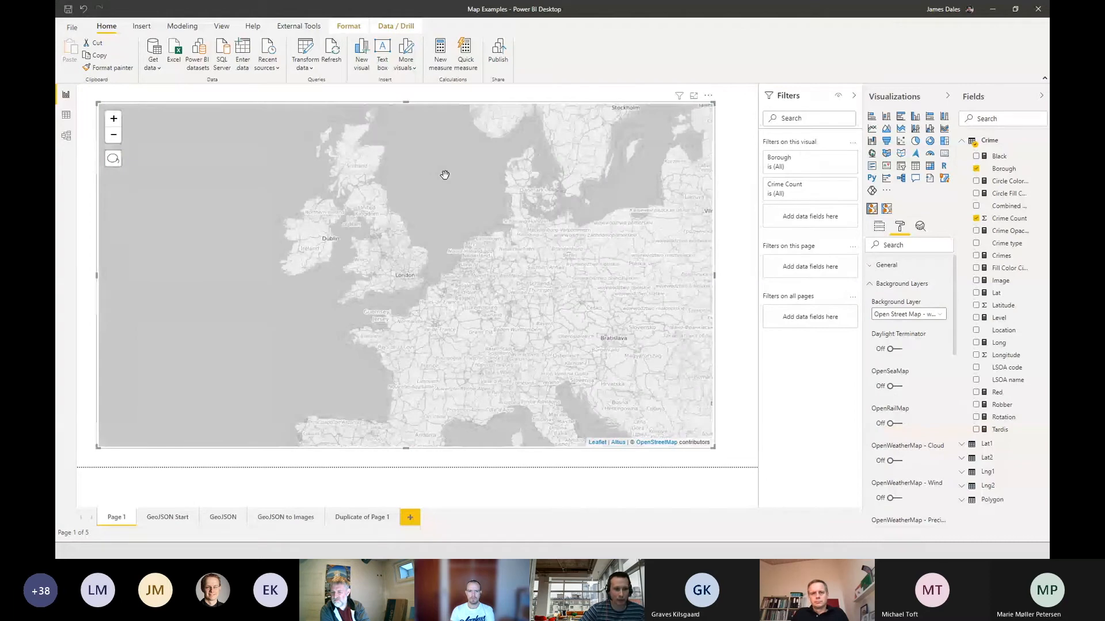
click(917, 314)
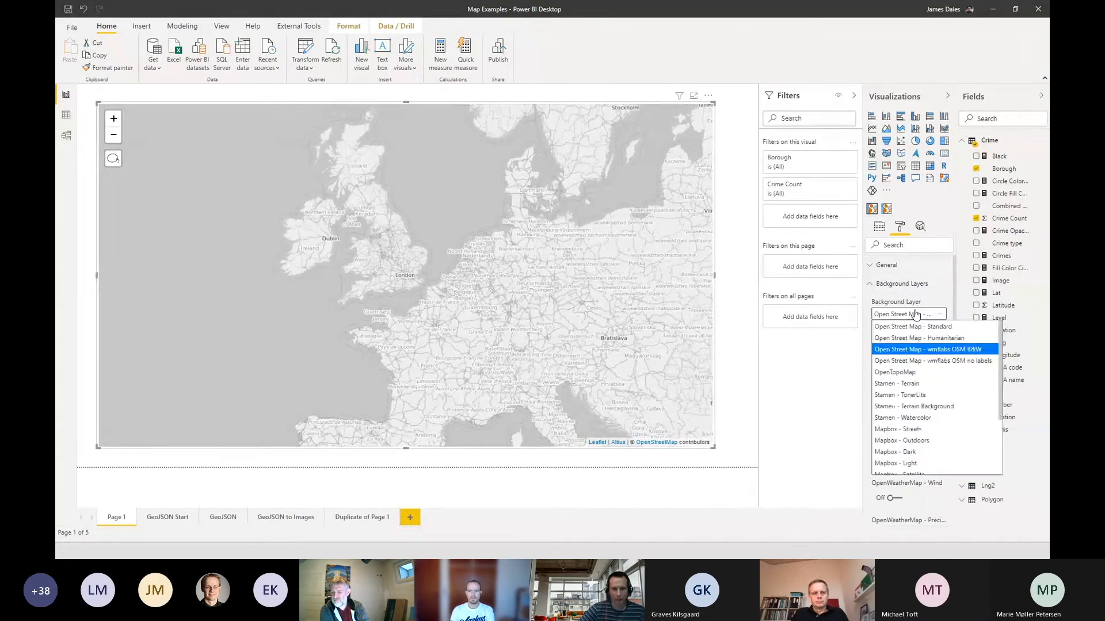
click(915, 372)
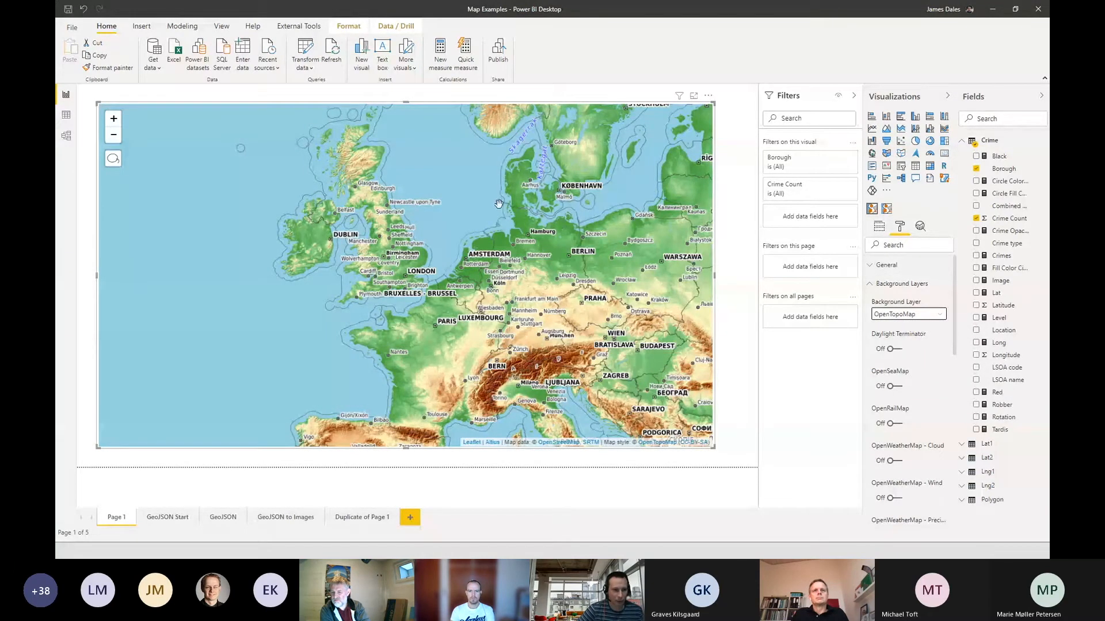
scroll(520, 191, up, 6)
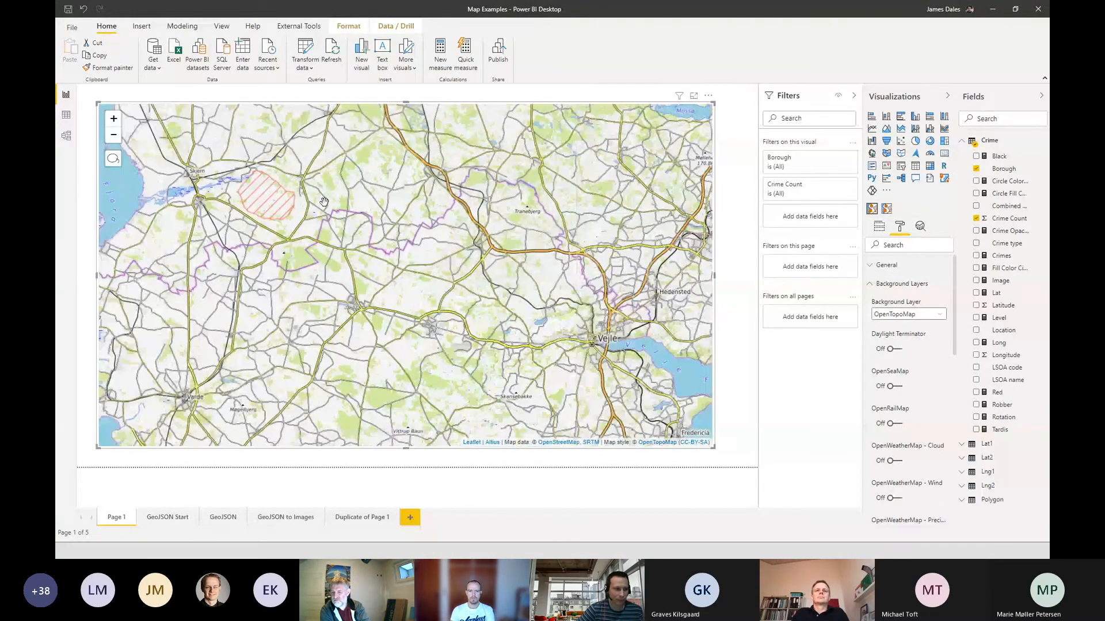
scroll(471, 334, up, 3)
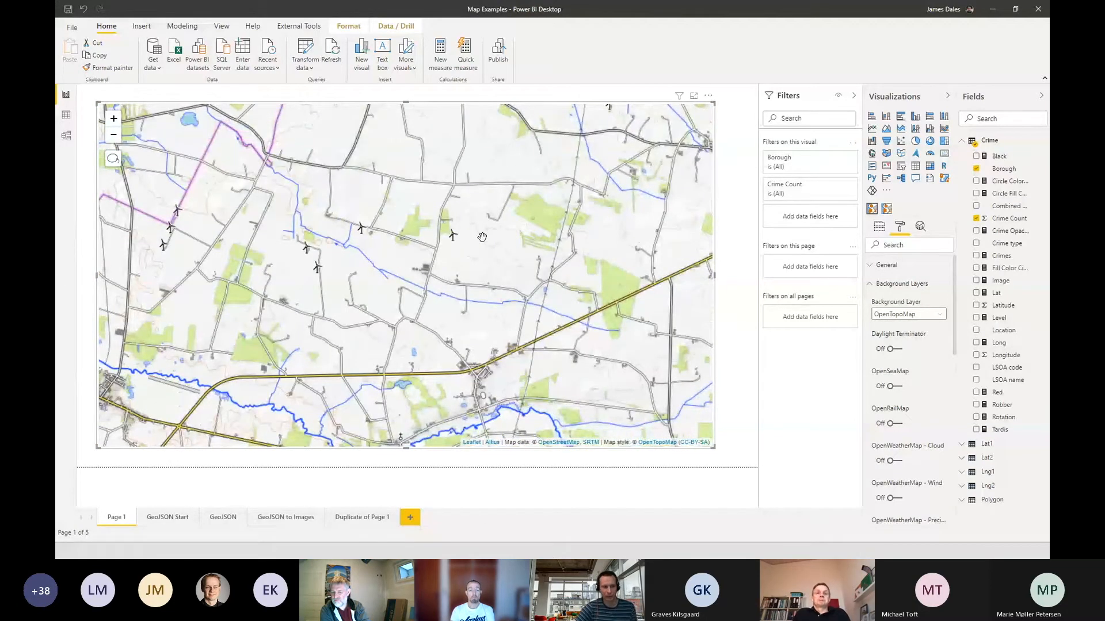
Switch the background layer to Stamen - TonerLite and examine it around London.
click(906, 315)
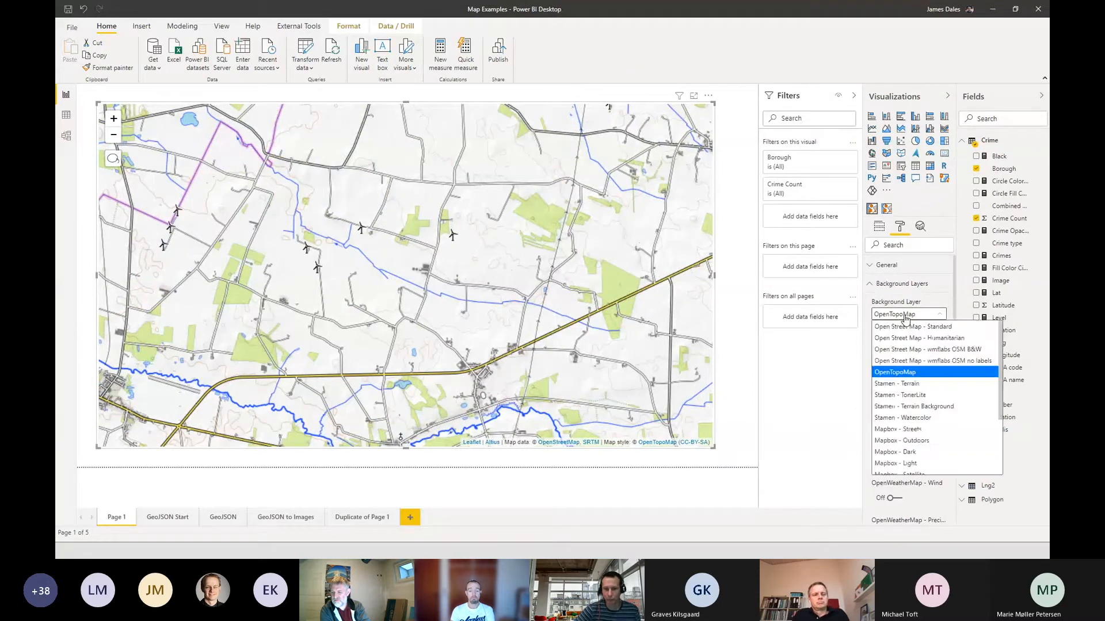
click(959, 398)
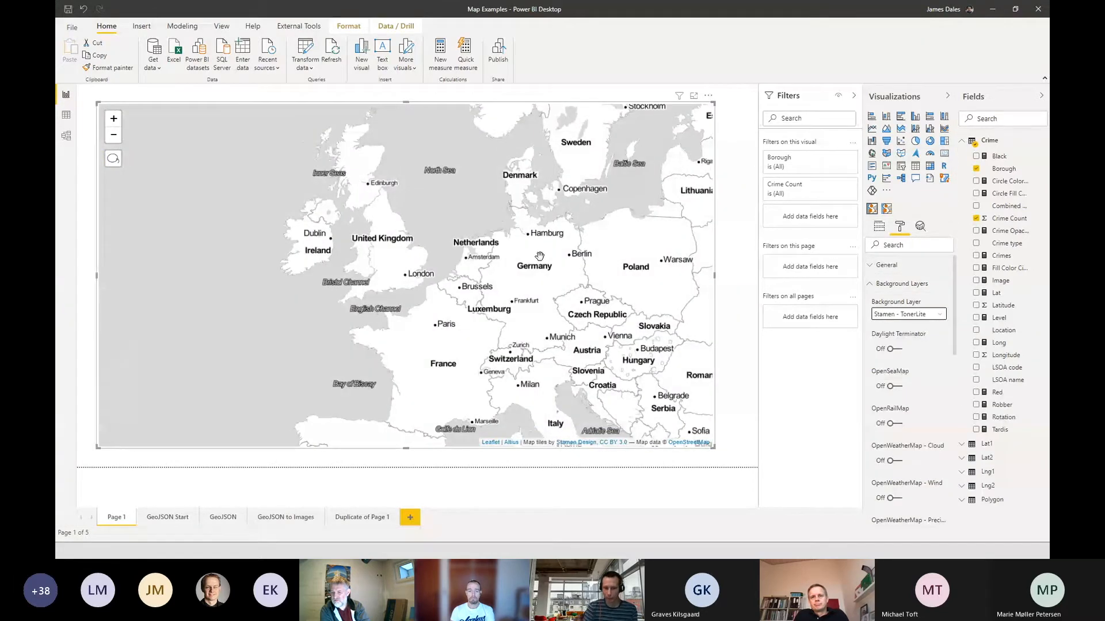
scroll(374, 260, up, 5)
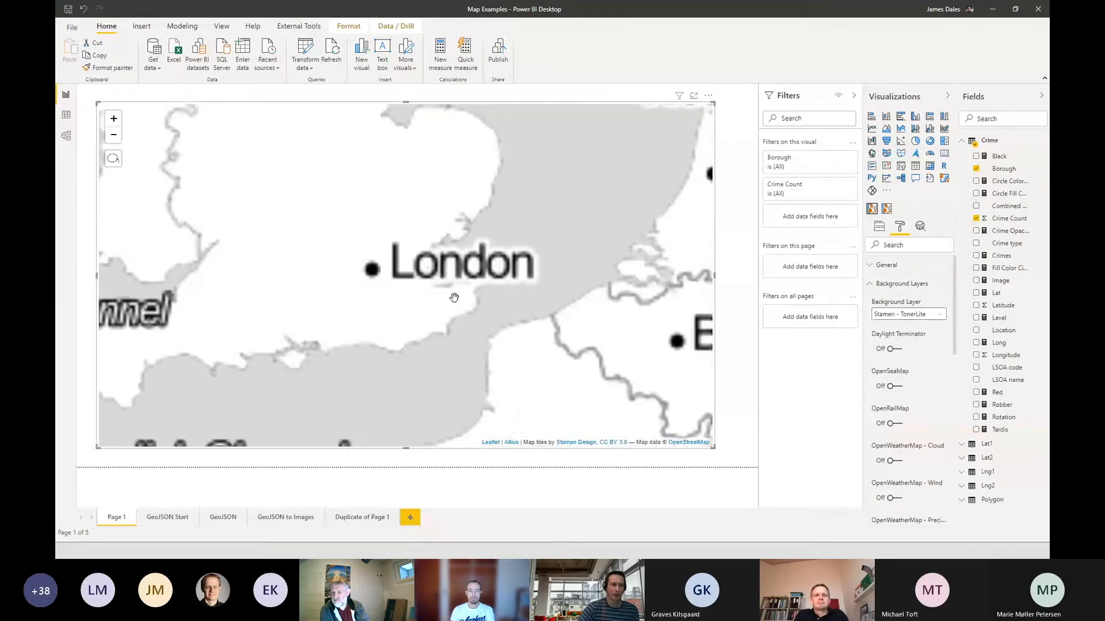
scroll(311, 280, up, 1)
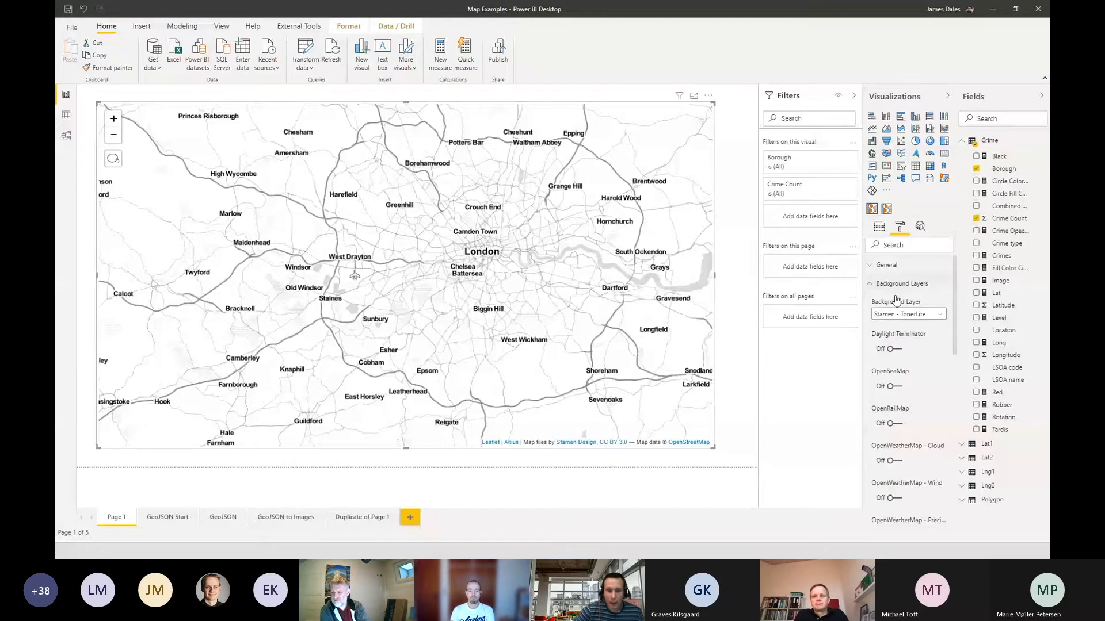
click(903, 315)
scroll(938, 405, down, 1)
scroll(949, 402, down, 1)
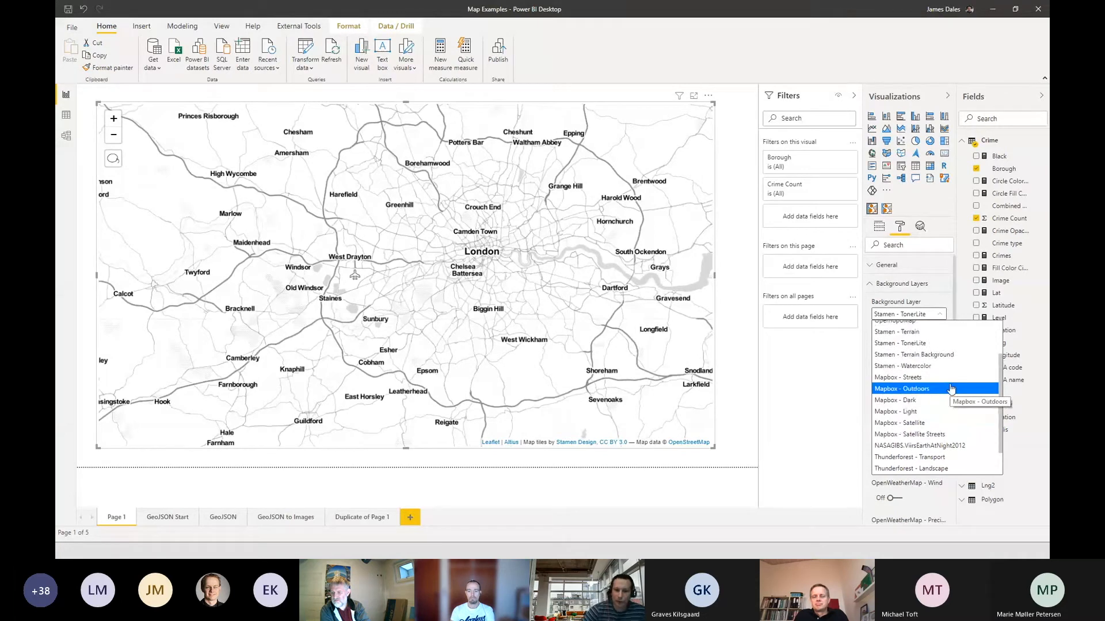
click(939, 302)
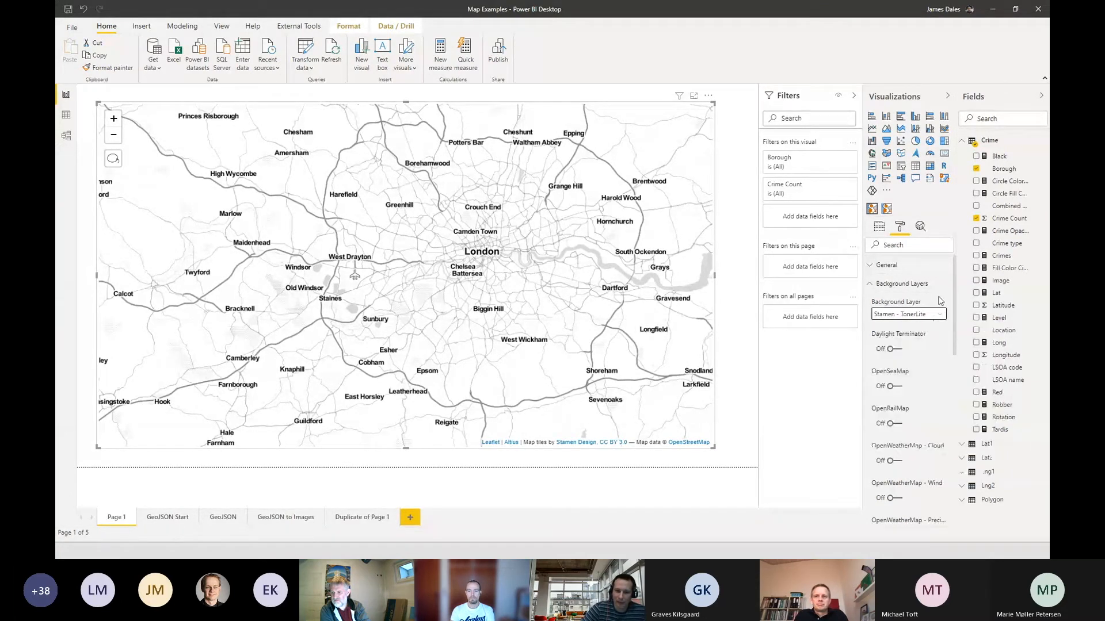
Paste the access token into the Mapbox/Thunderforest field of the background layer settings.
scroll(923, 355, down, 3)
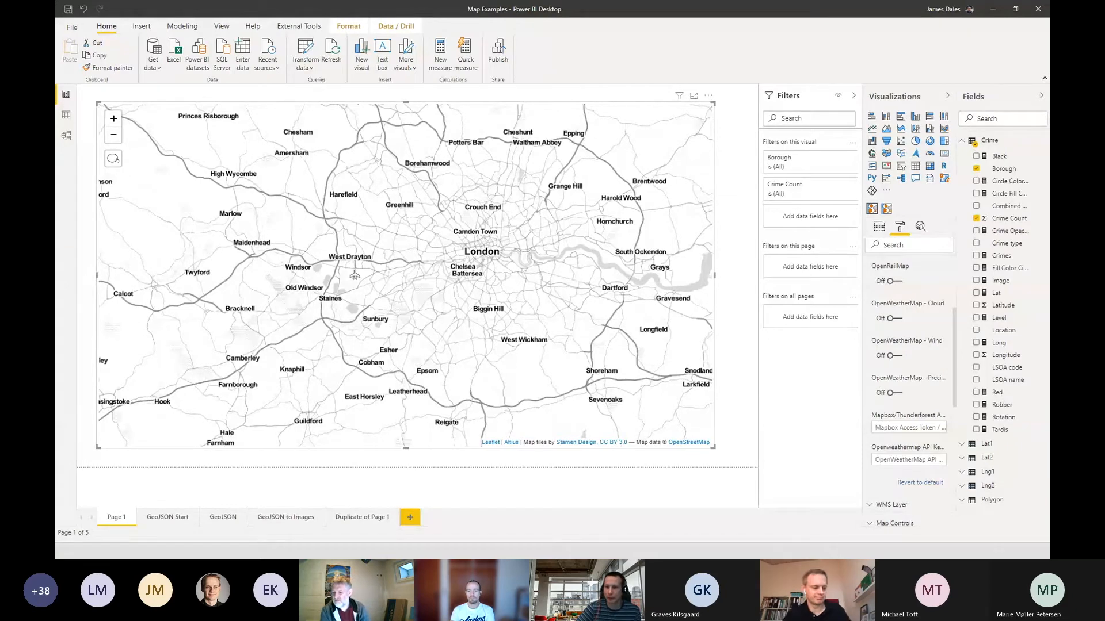
click(900, 429)
key(ctrl+v)
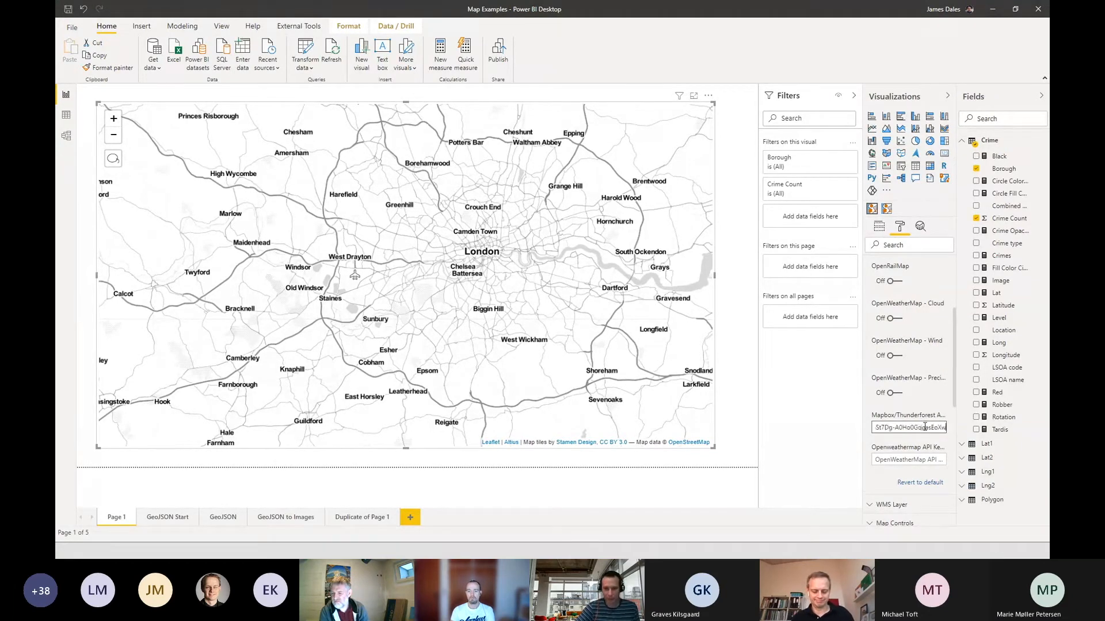
key(Return)
scroll(893, 282, up, 3)
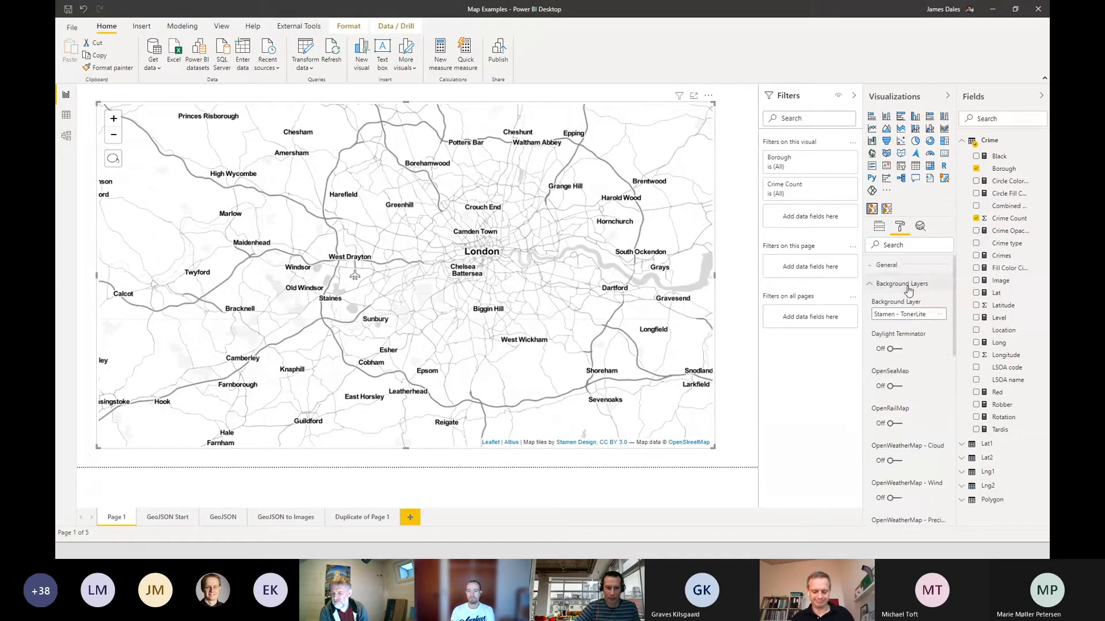
Switch the background layer to Mapbox - Satellite and examine the imagery over England close up.
click(904, 314)
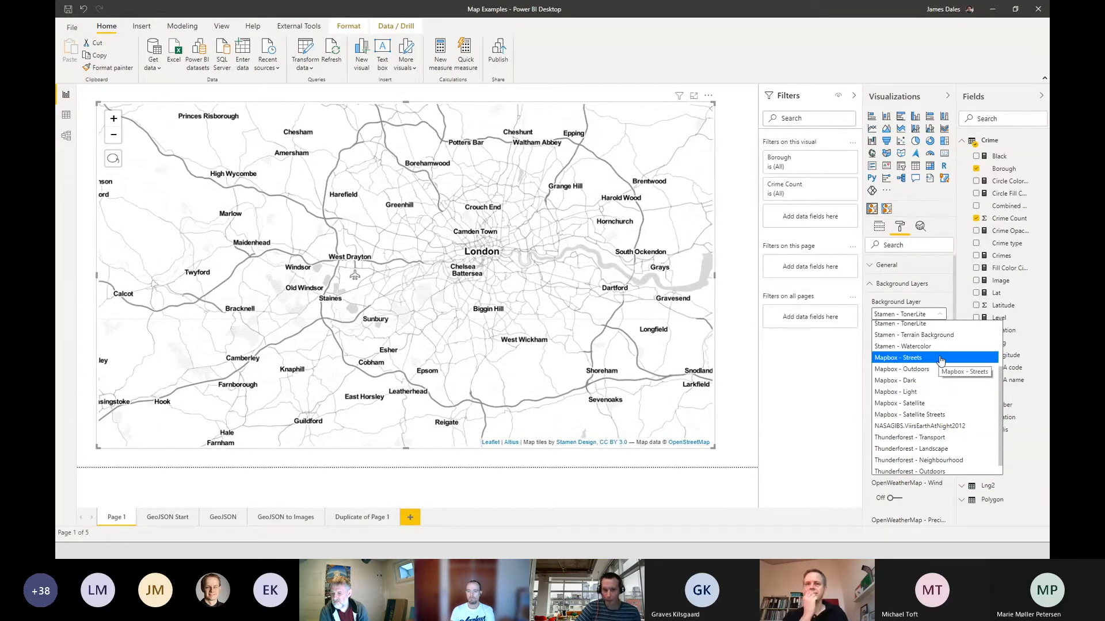
click(923, 405)
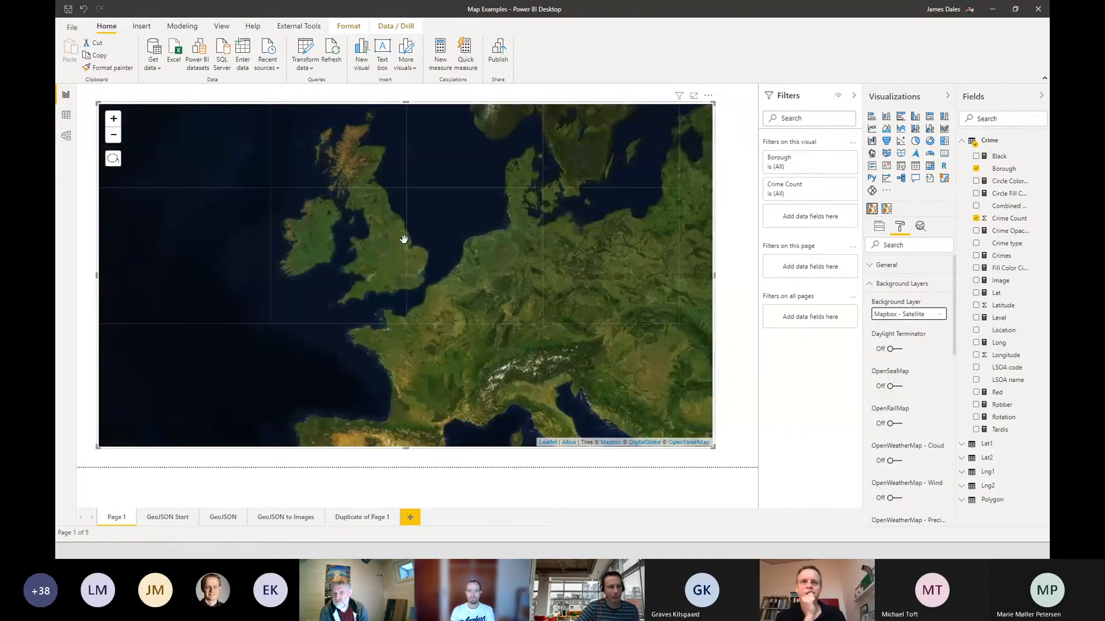
drag(387, 256, 408, 274)
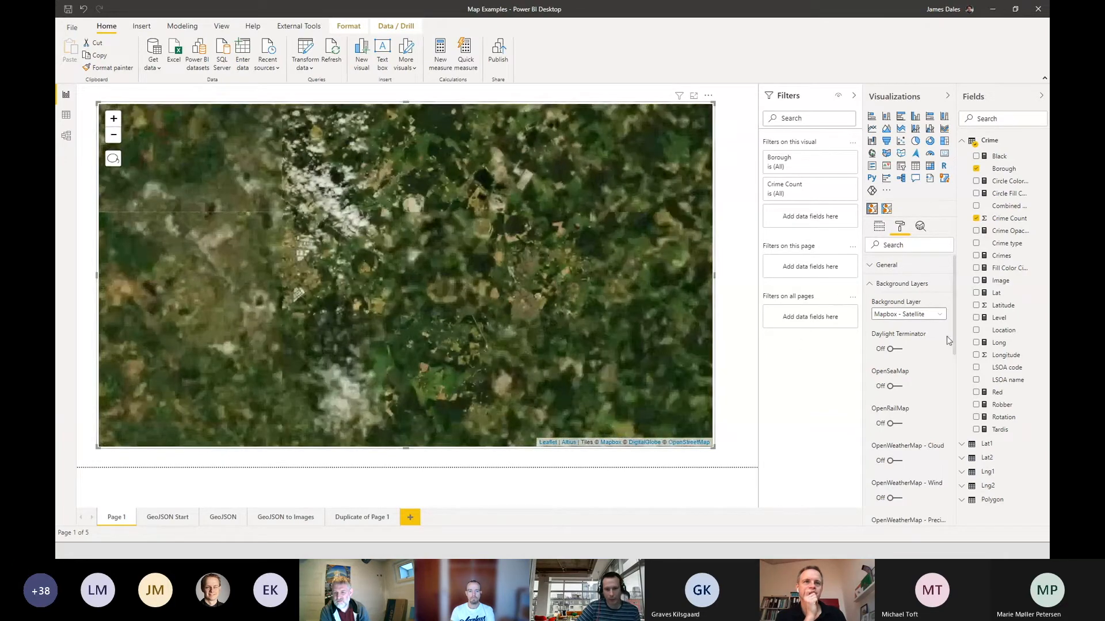
Set the background layer to Mapbox - Light and examine the area around London.
click(932, 314)
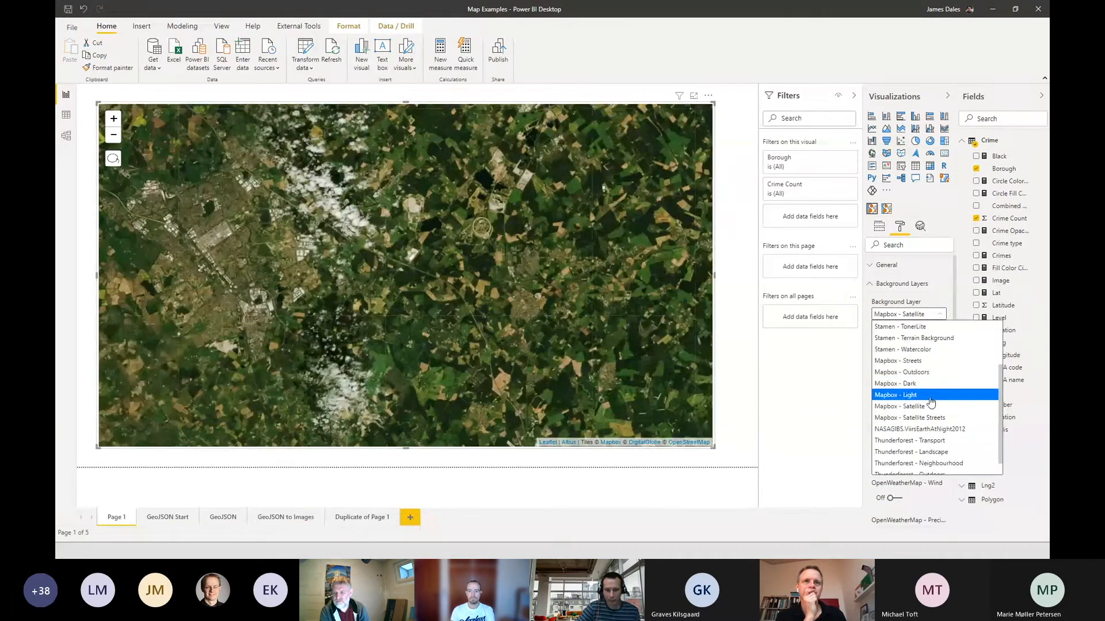
click(930, 396)
drag(384, 257, 432, 293)
scroll(332, 256, up, 1)
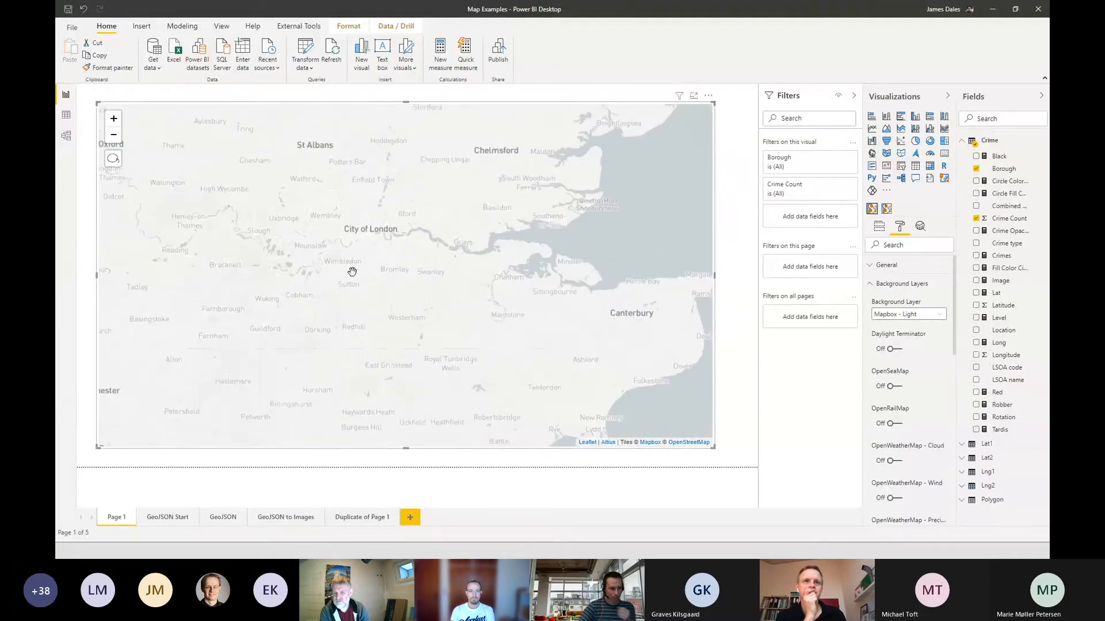
Keep Mapbox - Light as the background layer and turn on the Daylight Terminator.
click(901, 319)
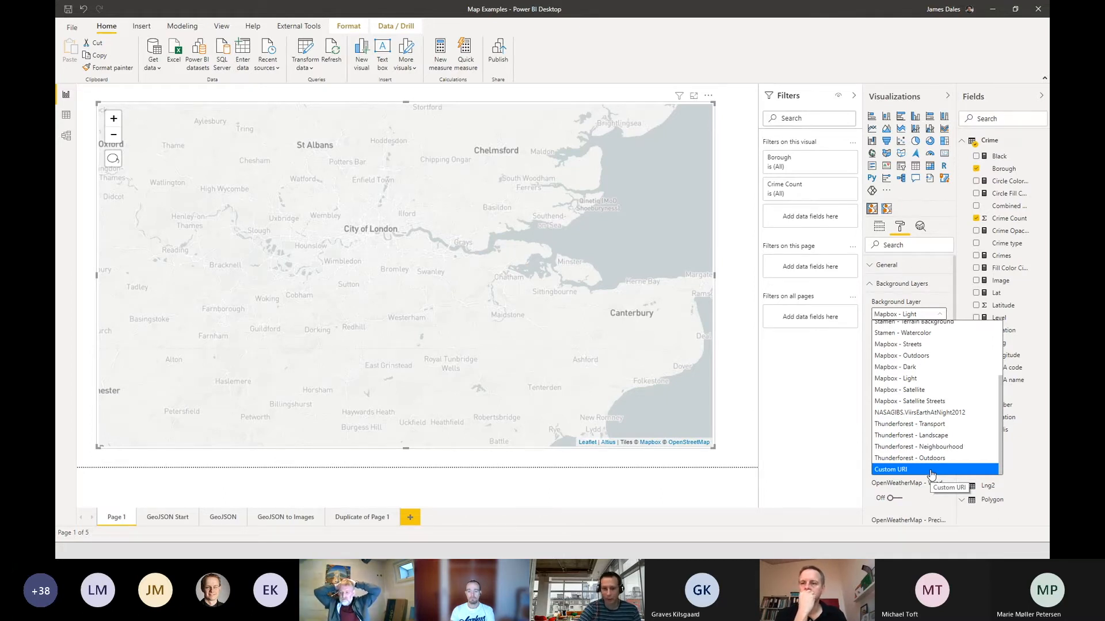
click(918, 315)
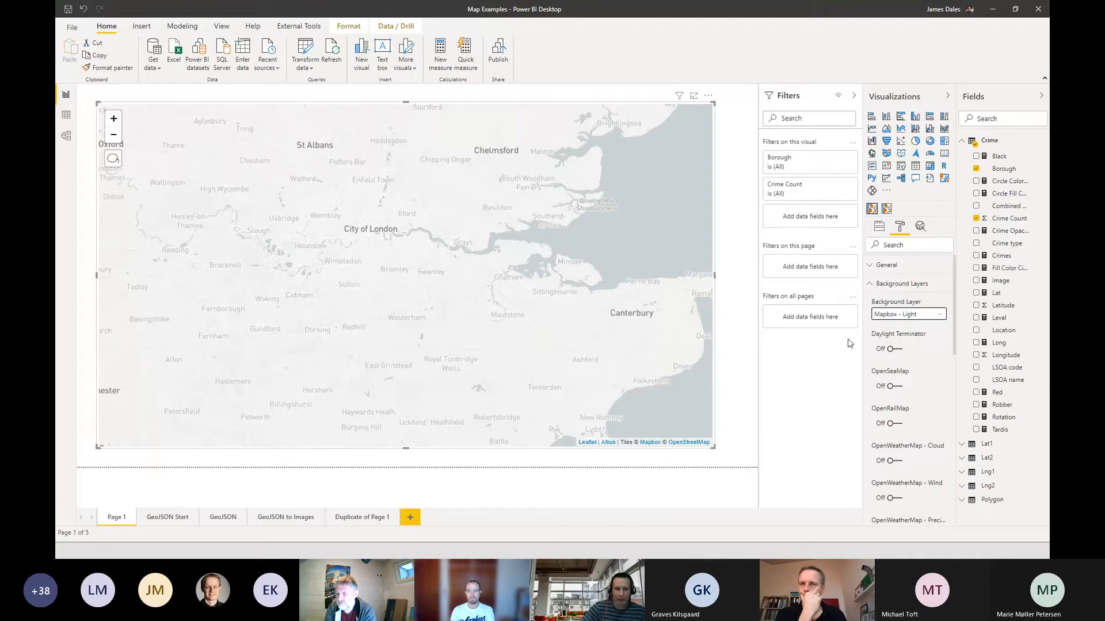
scroll(658, 343, down, 1)
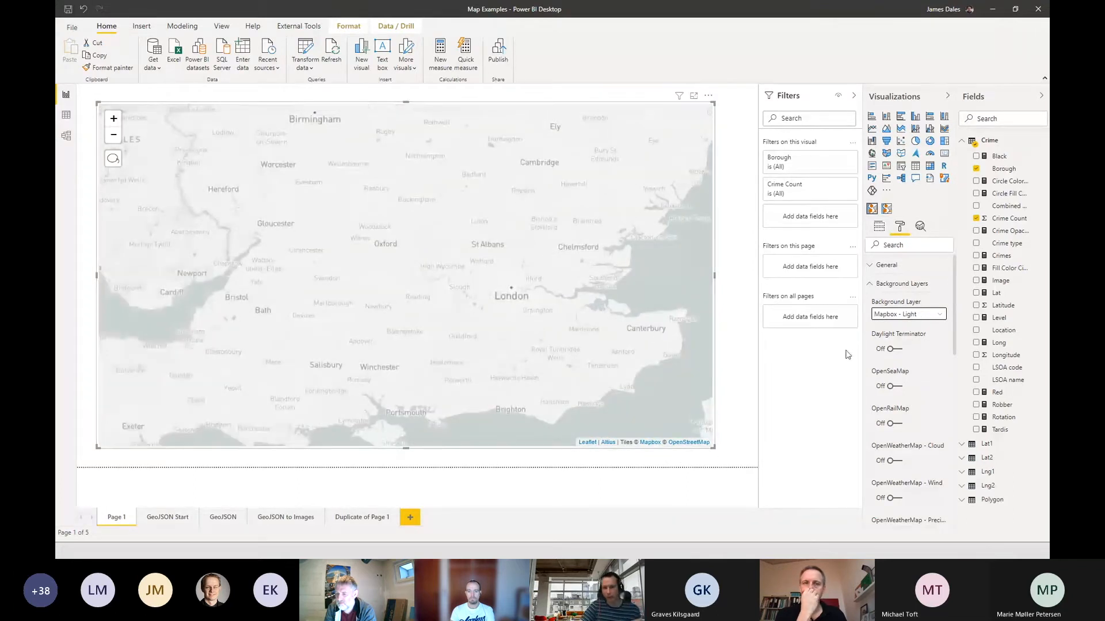
click(891, 349)
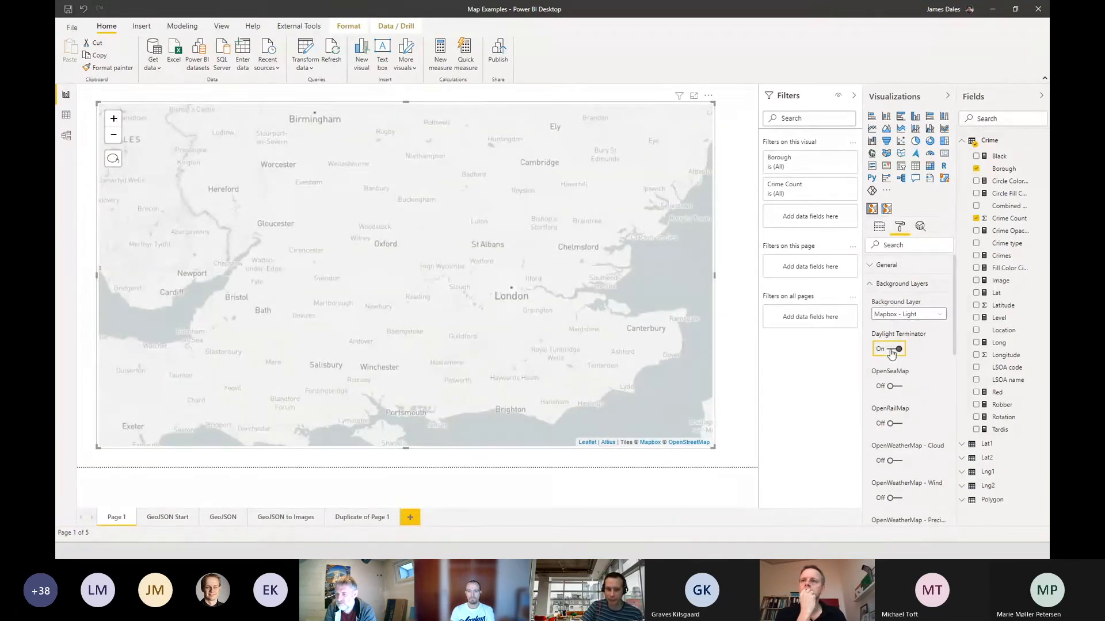
Examine the day-night boundary across Europe and close up over northern Scandinavia, and turn off the Daylight Terminator.
scroll(475, 249, down, 4)
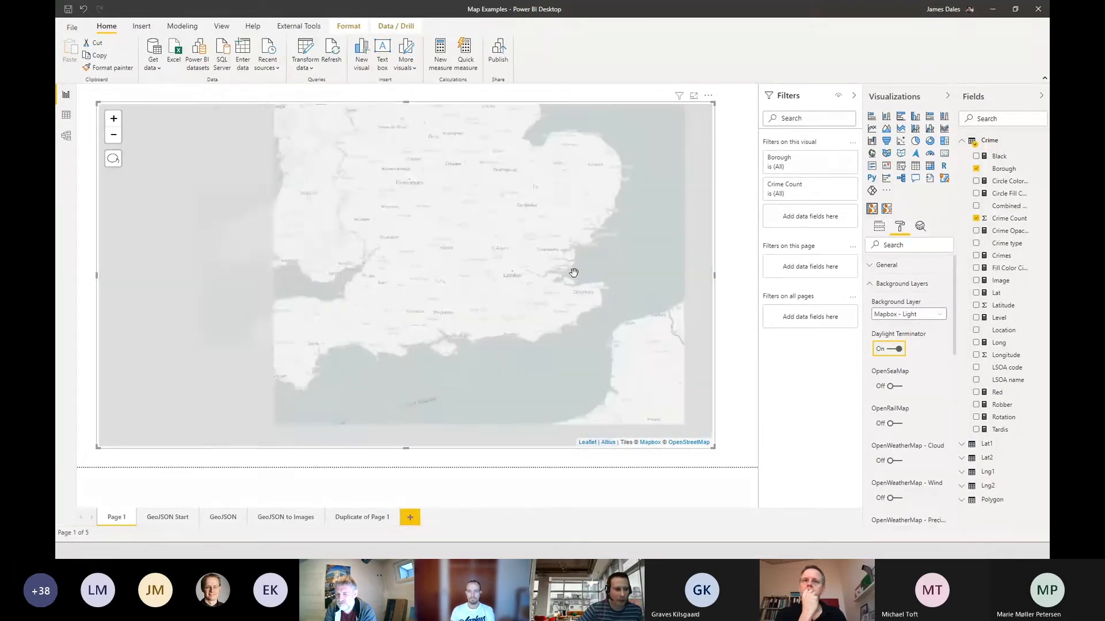
scroll(615, 318, down, 2)
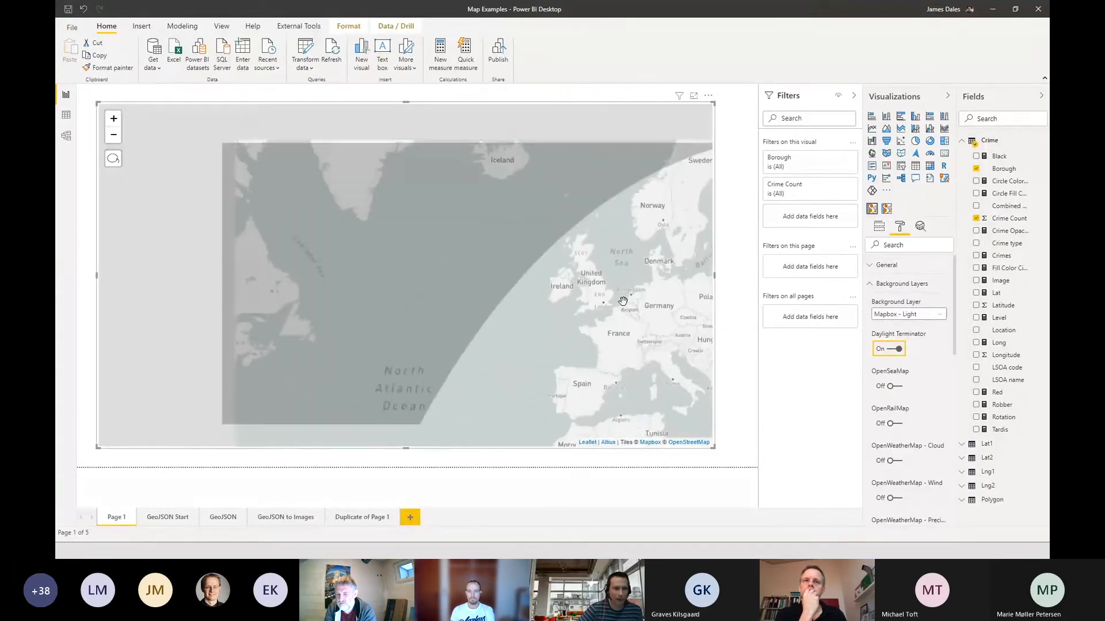
drag(600, 297, 476, 226)
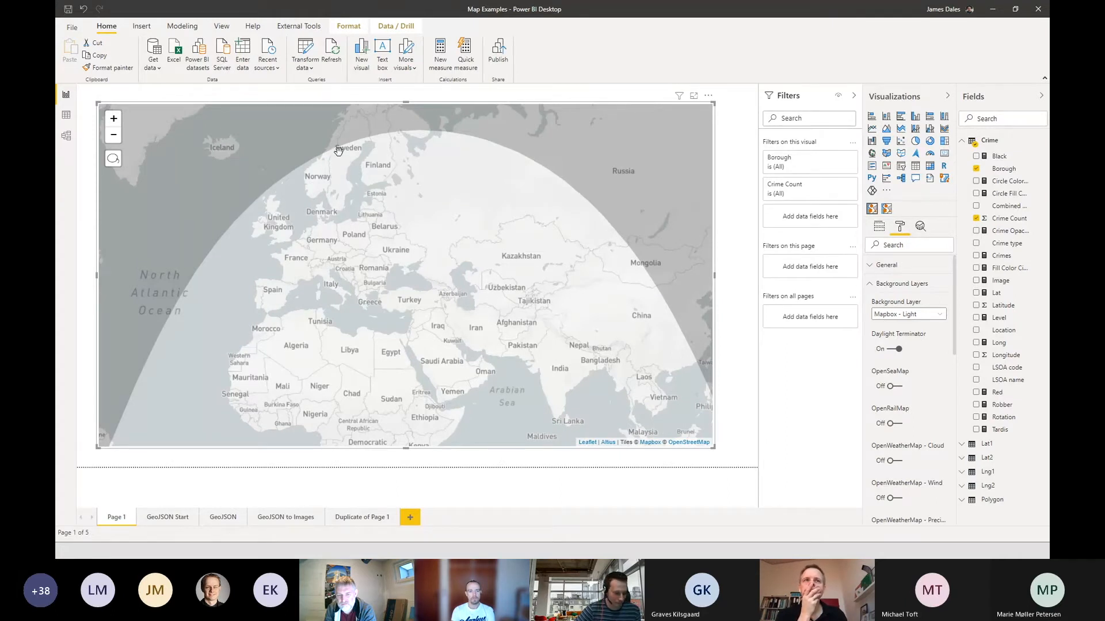
scroll(340, 150, up, 5)
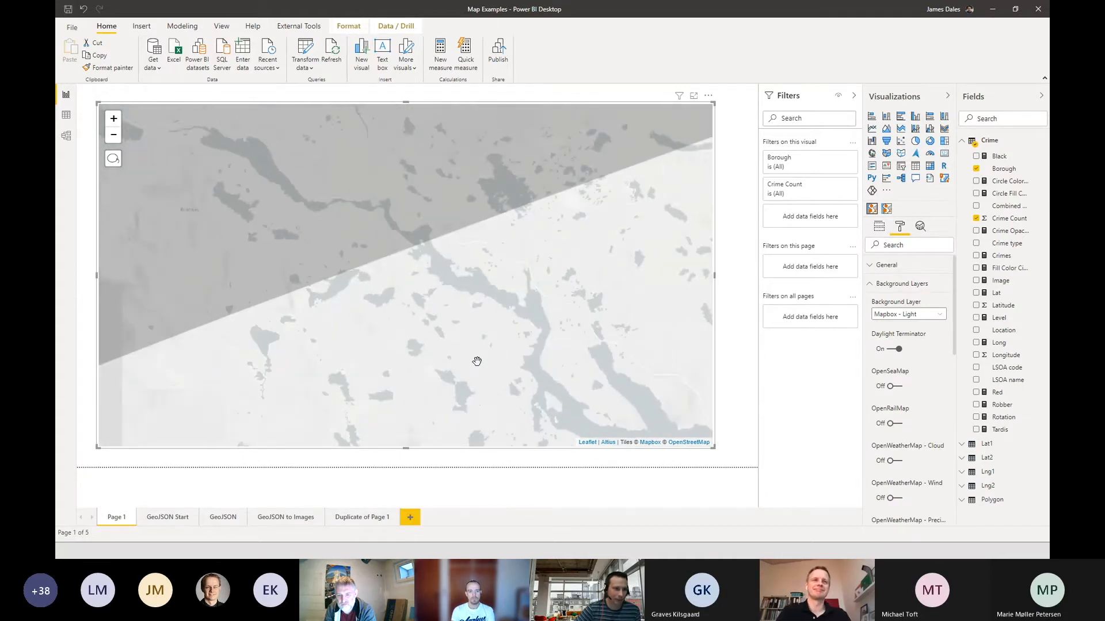
scroll(395, 299, up, 1)
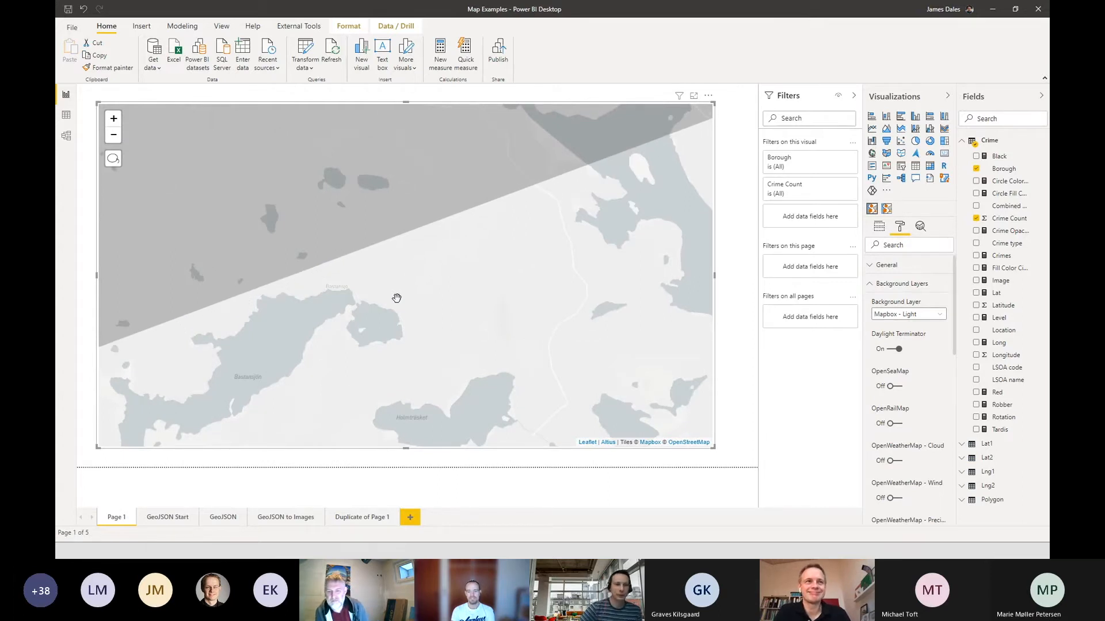
scroll(403, 299, down, 4)
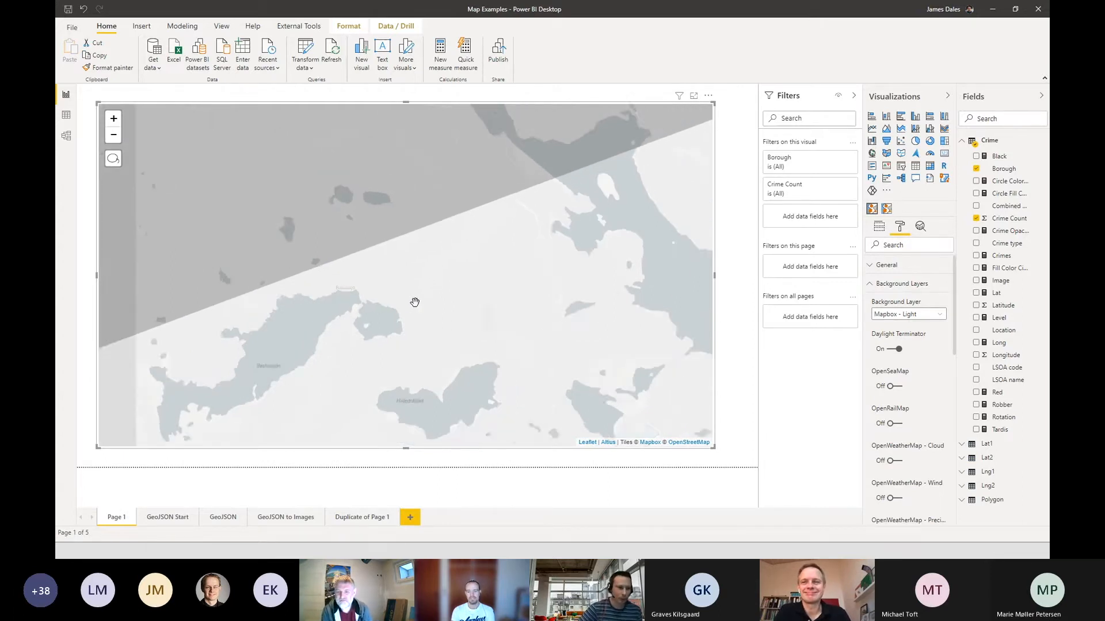
scroll(439, 333, down, 4)
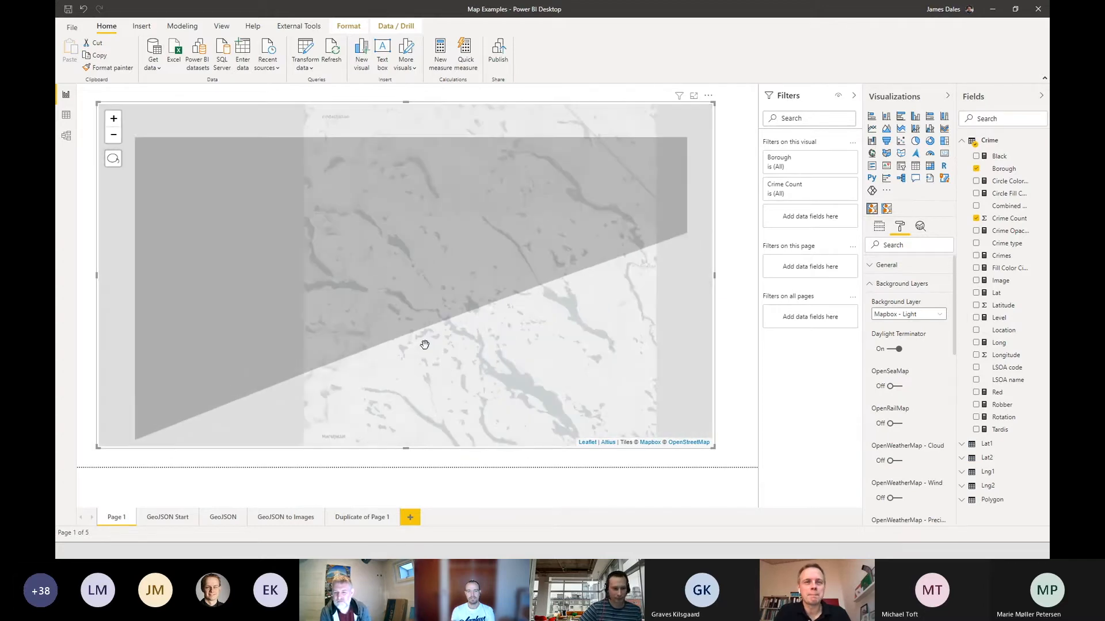
scroll(385, 344, down, 4)
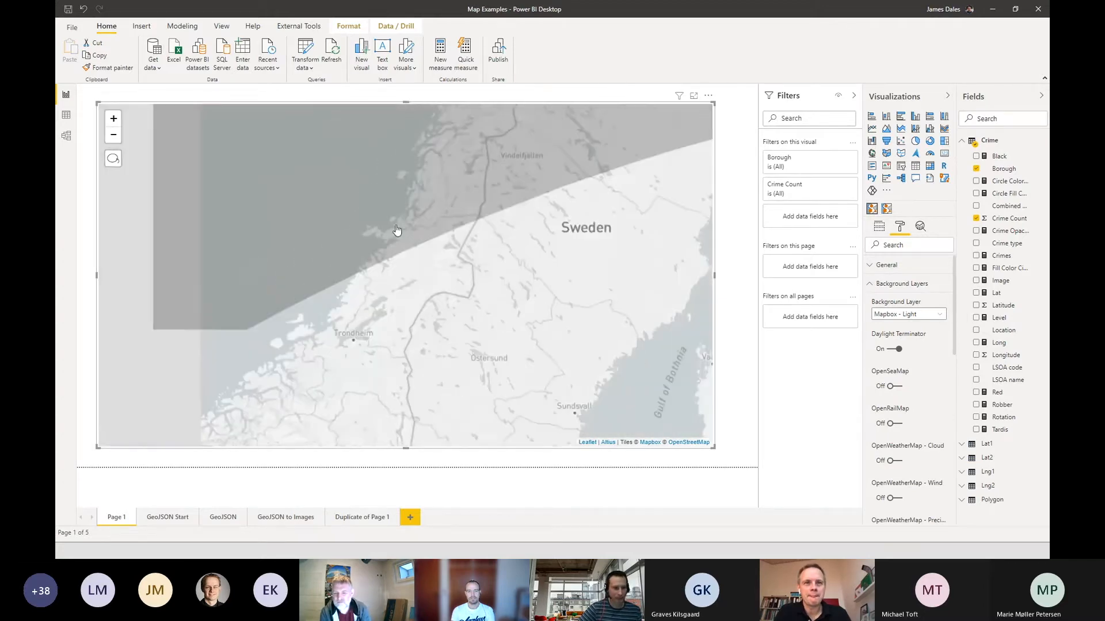
drag(411, 320, 359, 242)
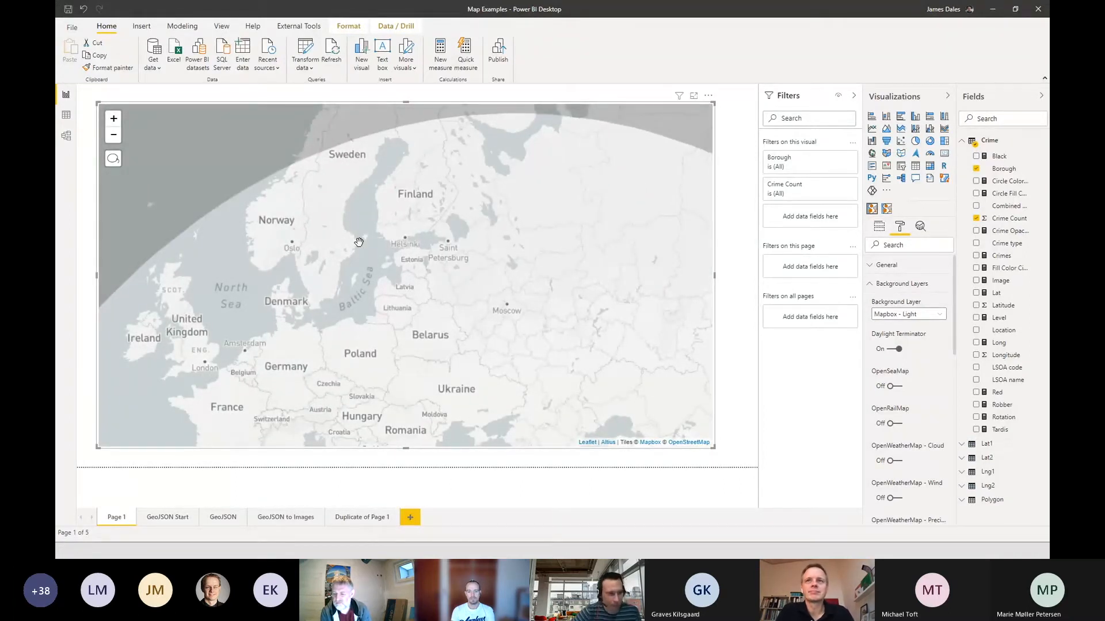
scroll(360, 245, down, 2)
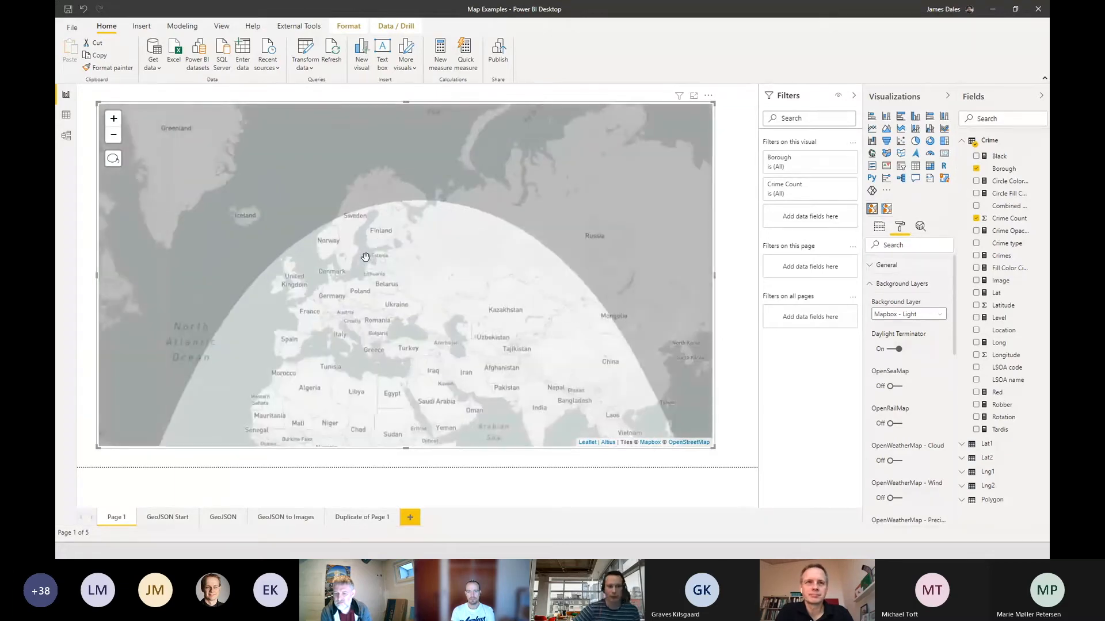
click(893, 350)
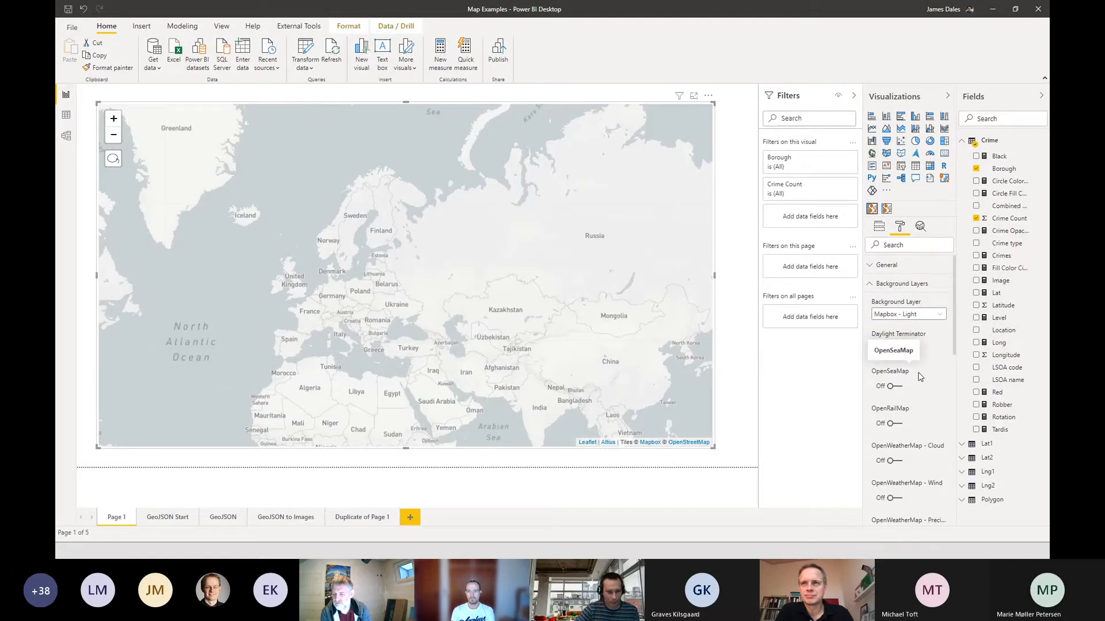
Show the OpenSeaMap overlay to examine the sea marks in the strait near Helsingborg, and switch it off again.
click(894, 387)
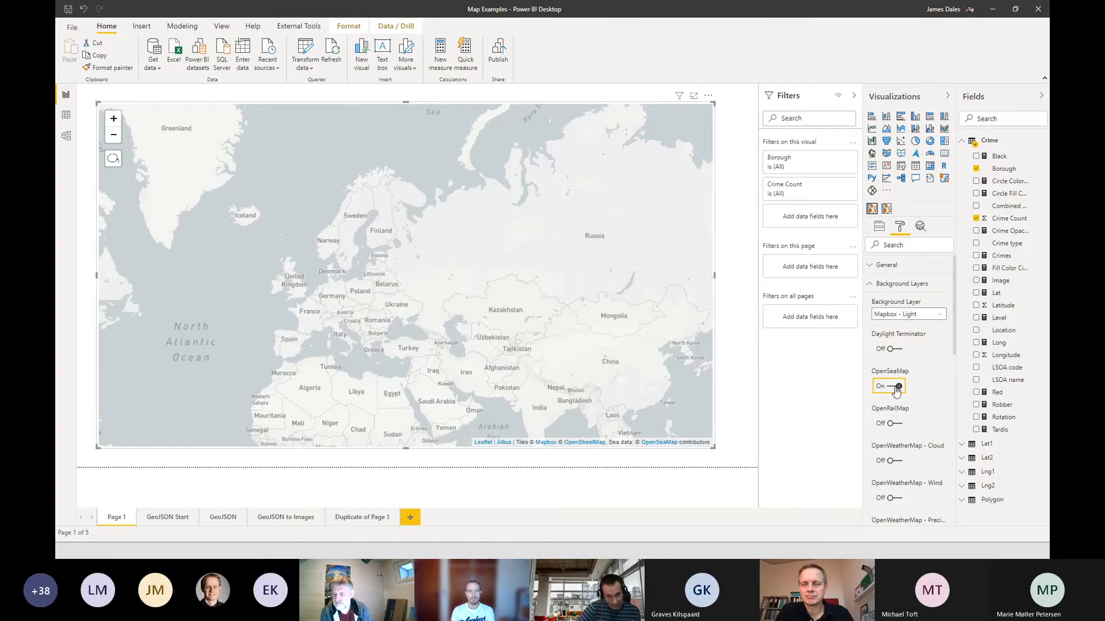
click(332, 264)
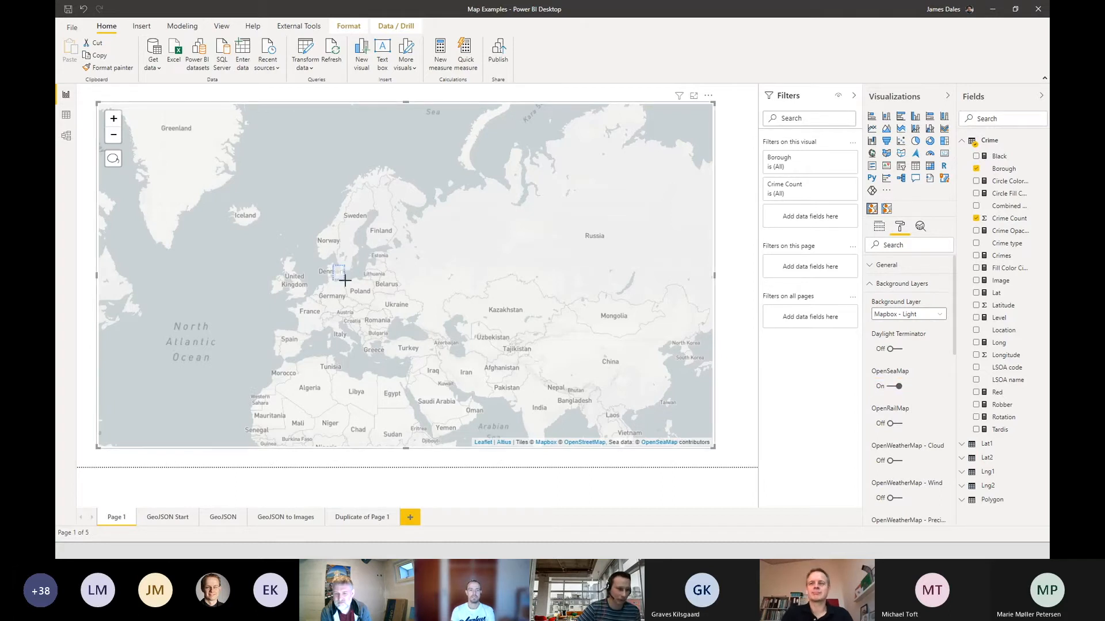
scroll(345, 279, up, 4)
drag(402, 219, 516, 307)
scroll(331, 183, up, 2)
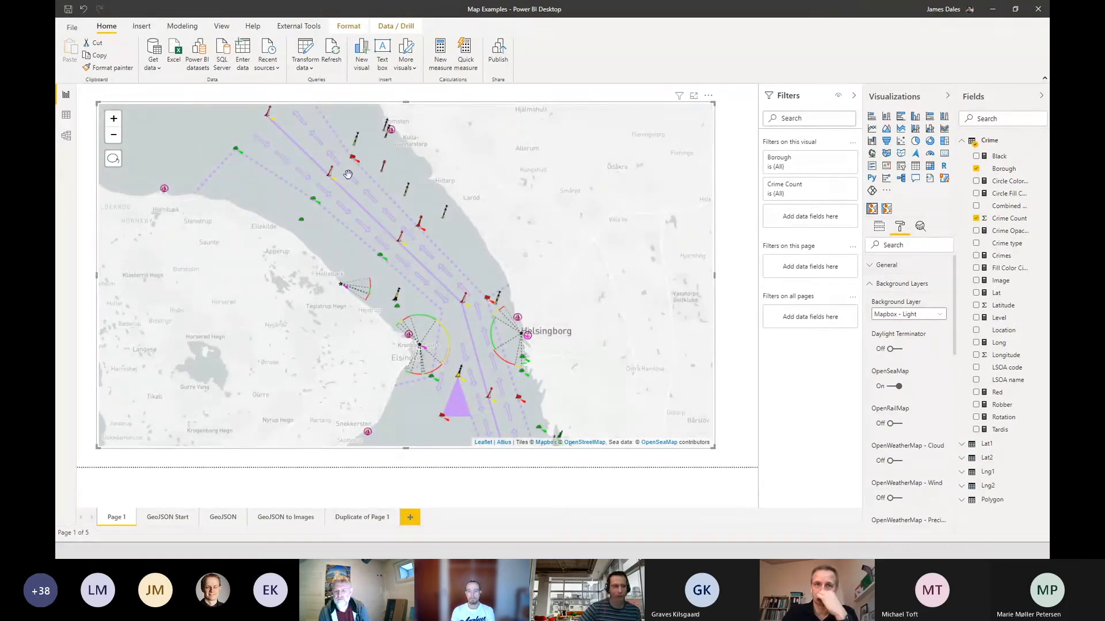
click(896, 387)
Turn on the OpenRailMap overlay and examine the railway lines around Copenhagen and westward across Denmark.
click(891, 424)
scroll(352, 333, down, 2)
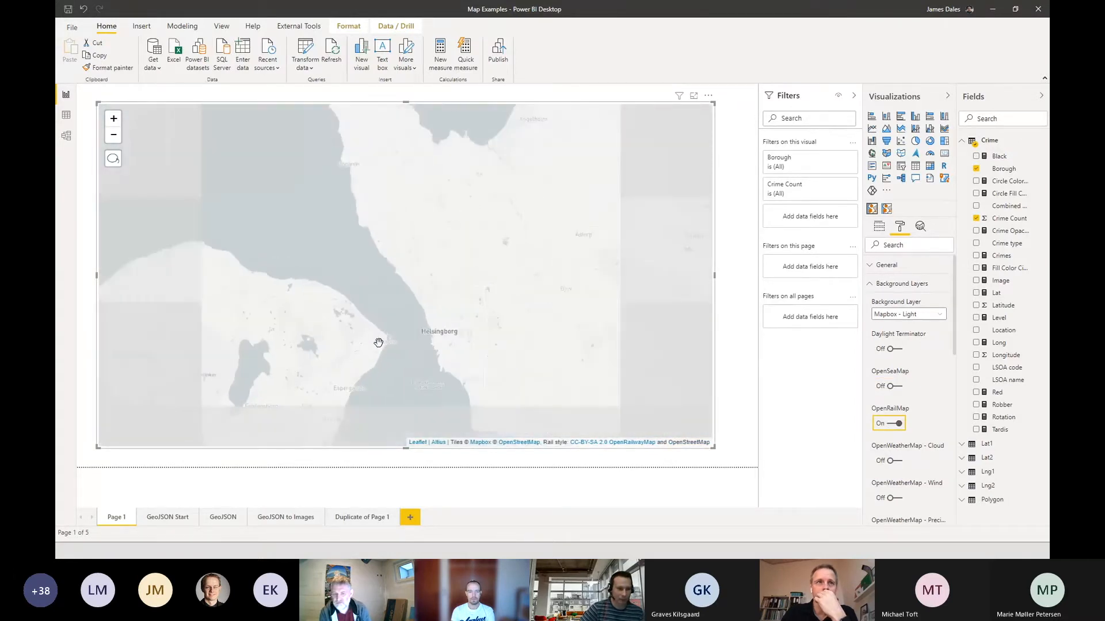
drag(324, 421, 463, 278)
scroll(409, 270, down, 2)
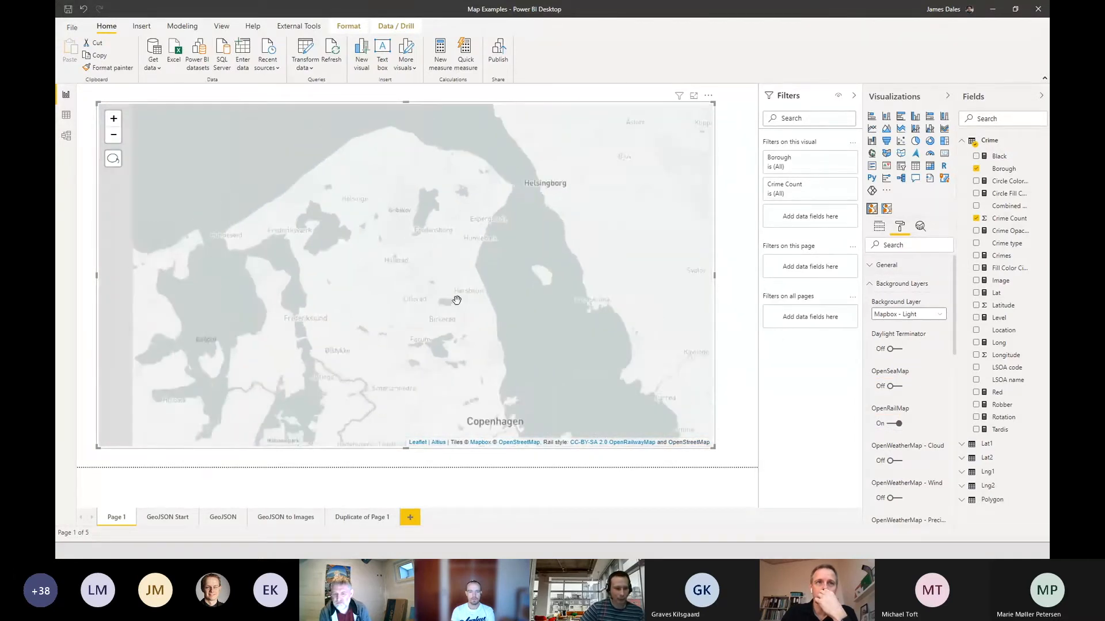
scroll(458, 300, down, 1)
drag(456, 363, 485, 185)
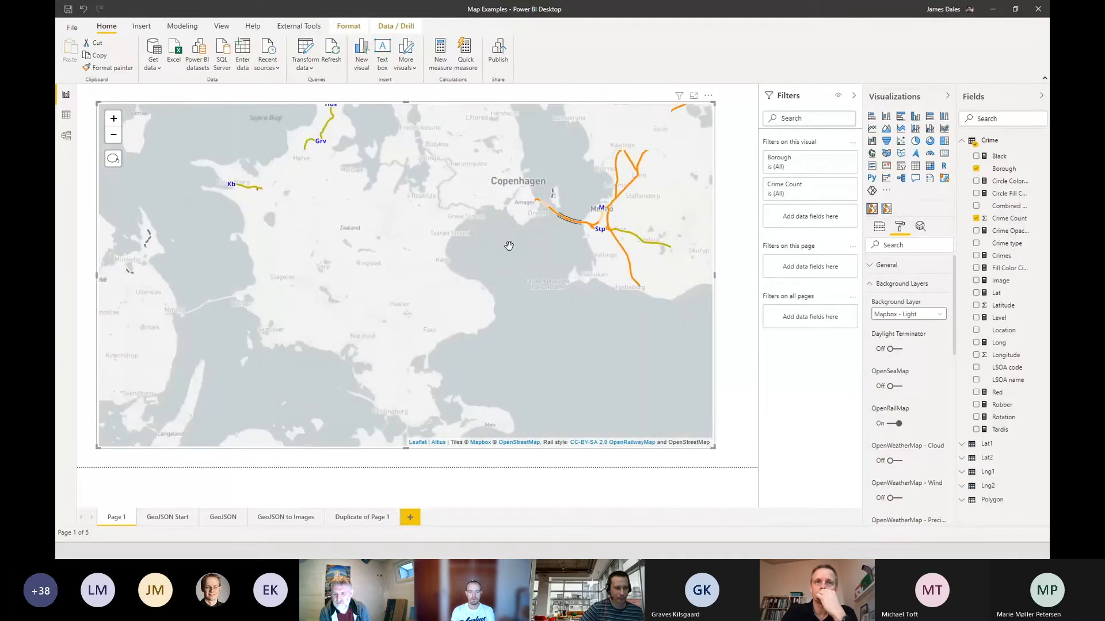
drag(516, 239, 266, 311)
drag(219, 253, 304, 272)
scroll(304, 272, up, 1)
drag(296, 365, 557, 190)
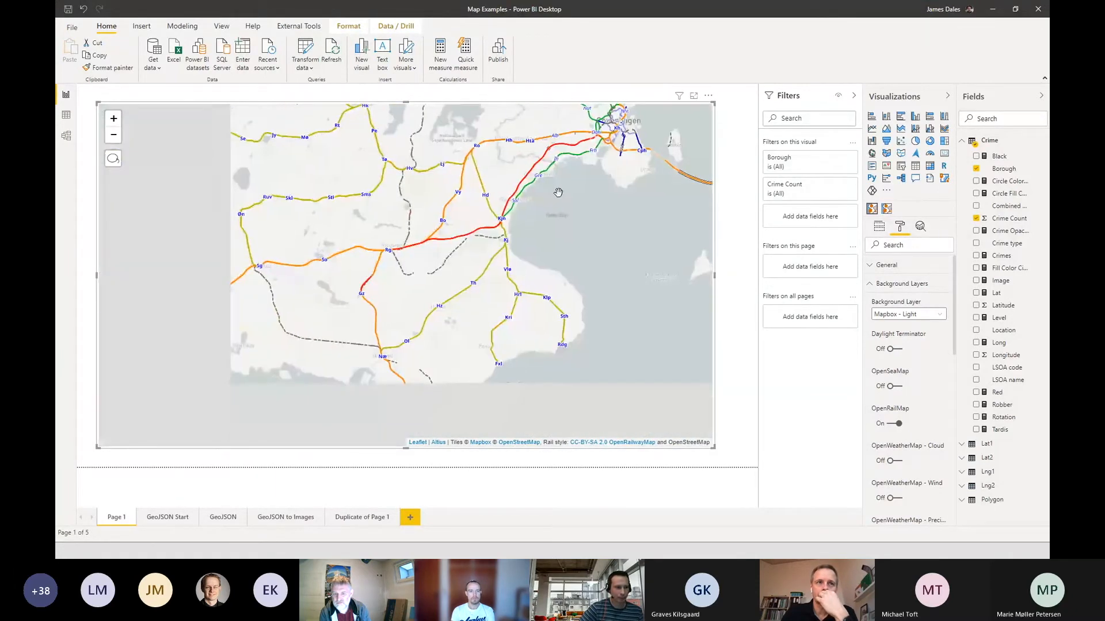
drag(247, 296, 507, 234)
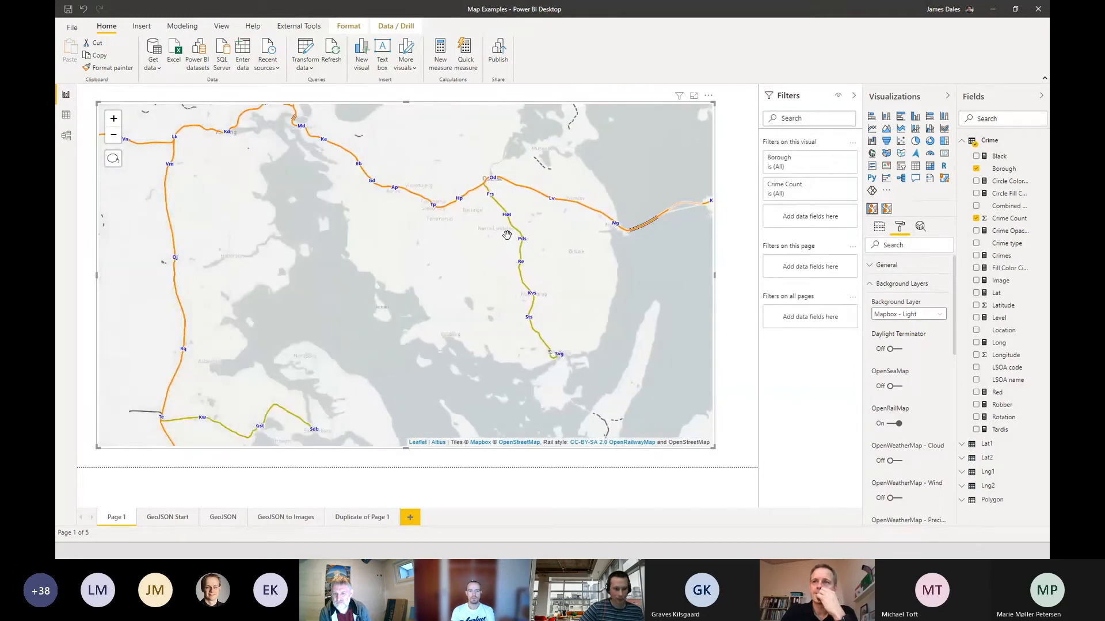
Examine the railway network of western Denmark down to the tracks at Herning, and turn off OpenRailMap.
scroll(460, 313, down, 2)
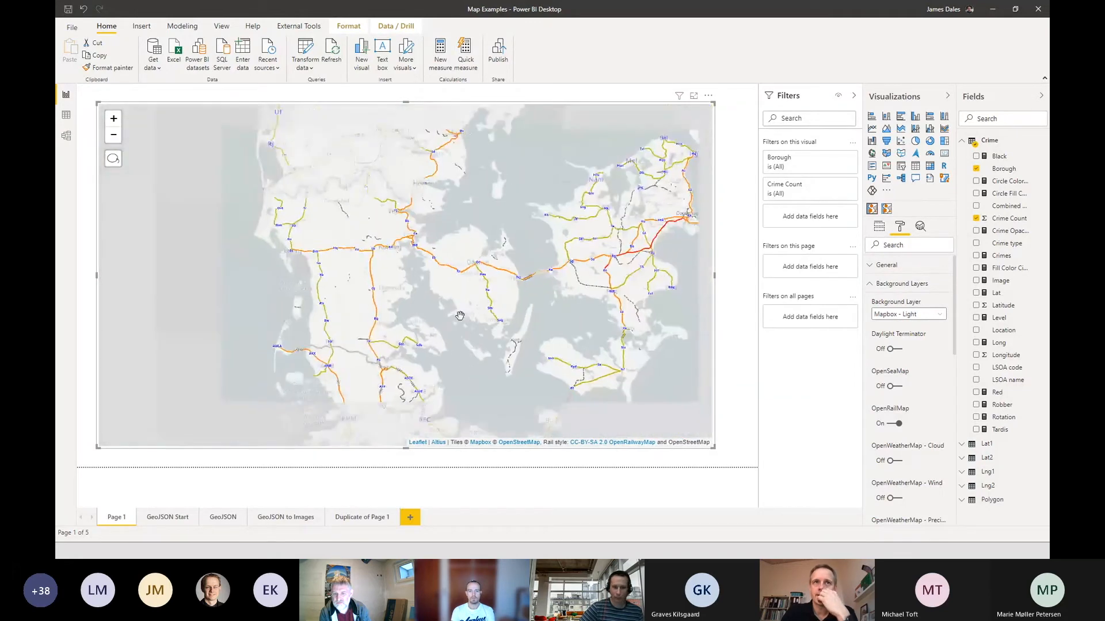
scroll(432, 327, down, 1)
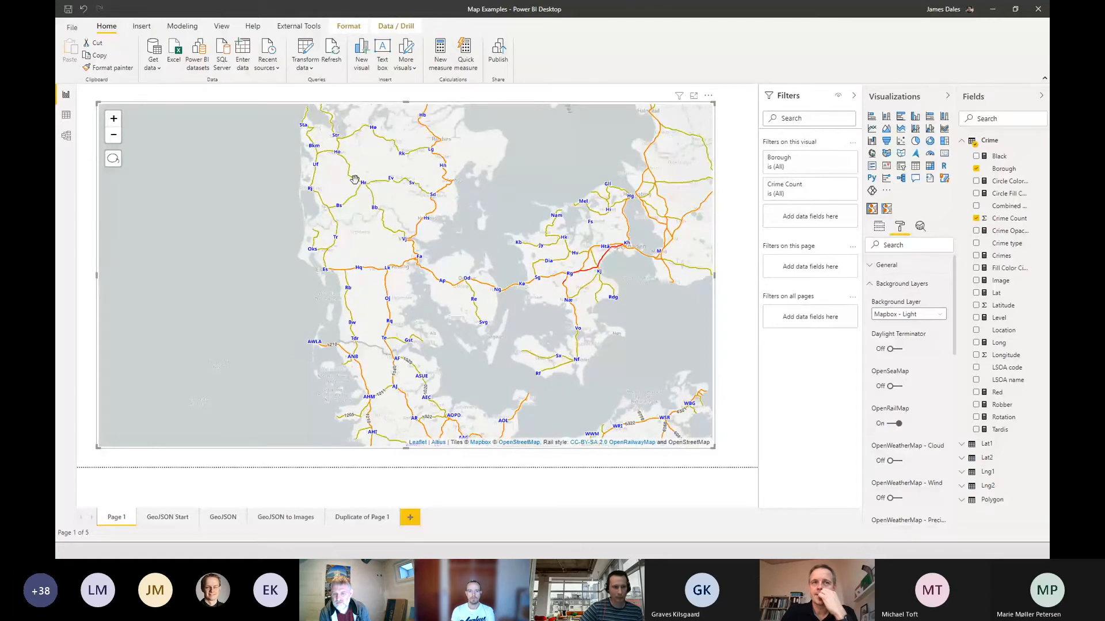
drag(376, 194, 377, 194)
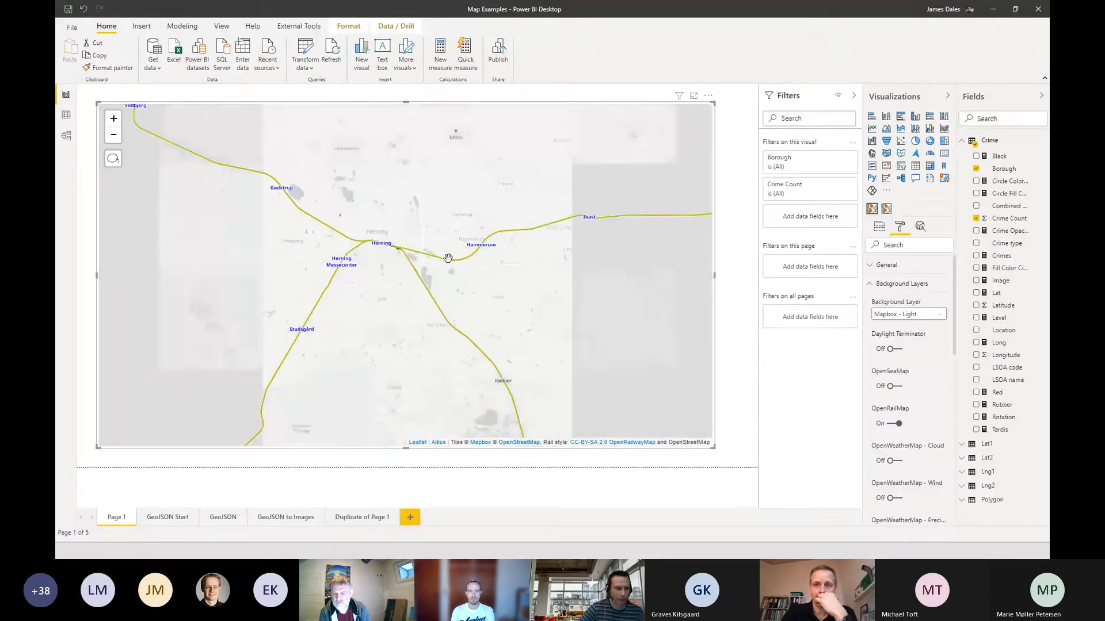
scroll(299, 269, up, 3)
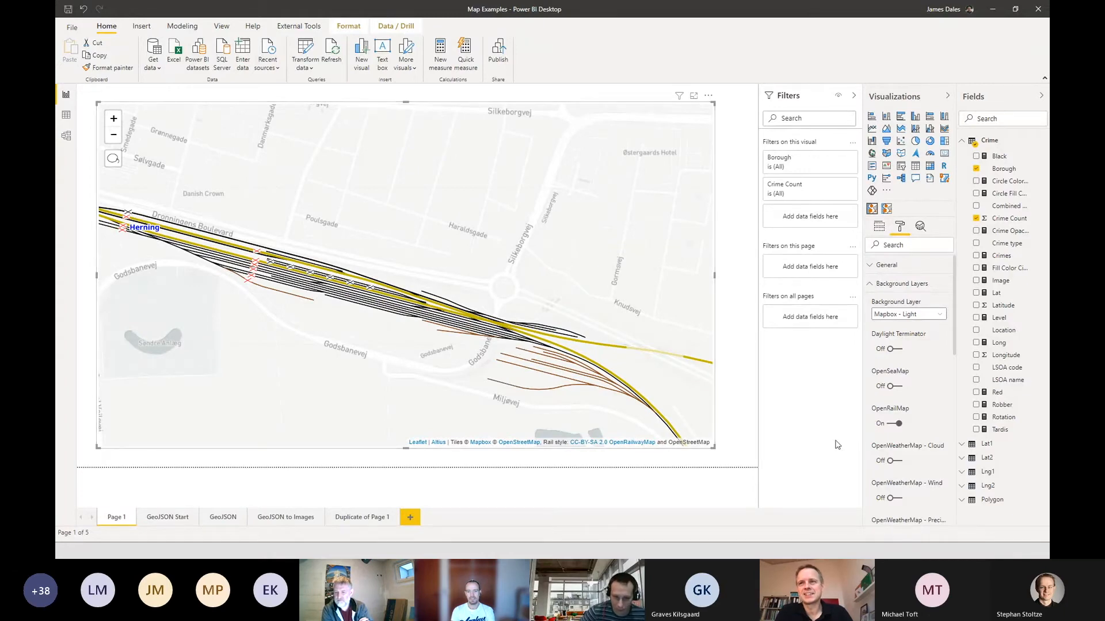
click(894, 424)
Paste the API key into the OpenWeatherMap API key field of the background layer settings.
scroll(497, 323, down, 1)
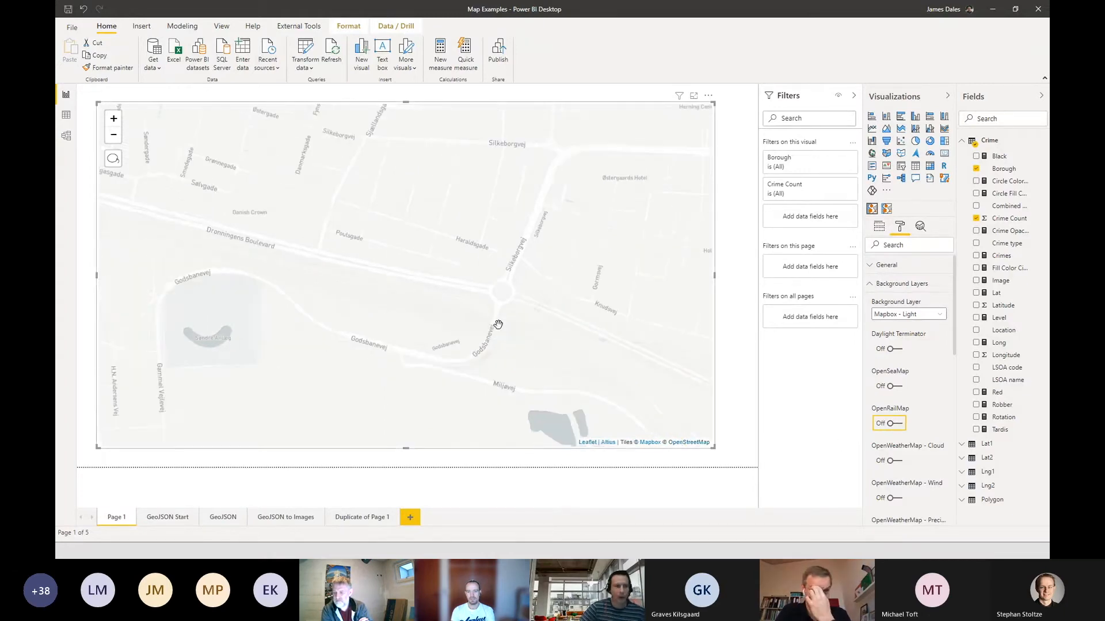
scroll(487, 345, down, 4)
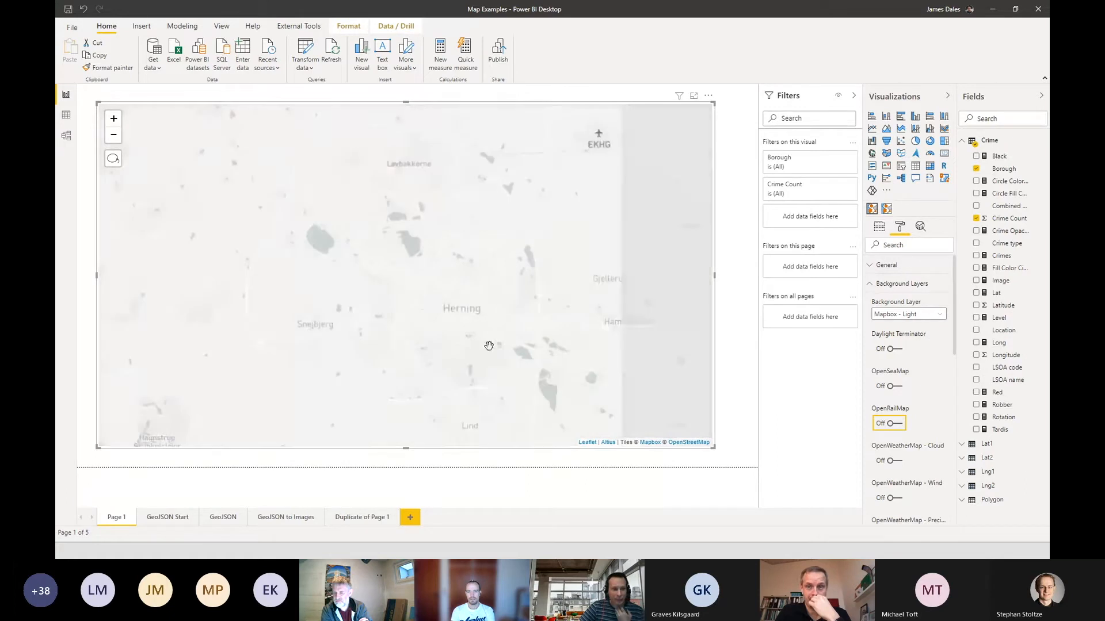
scroll(488, 349, down, 2)
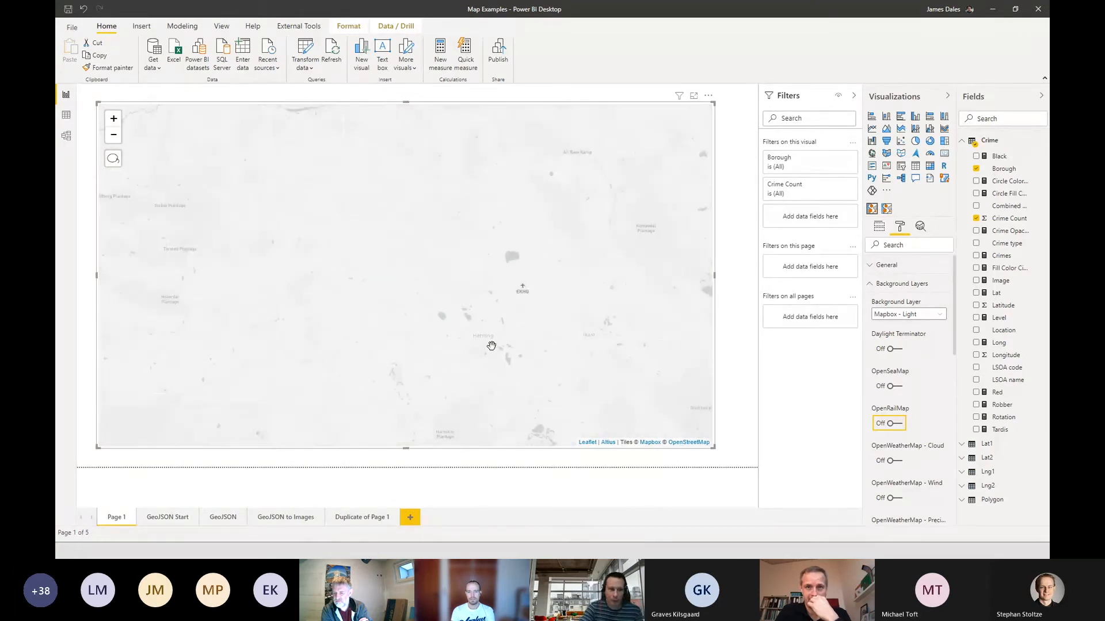
scroll(491, 345, down, 1)
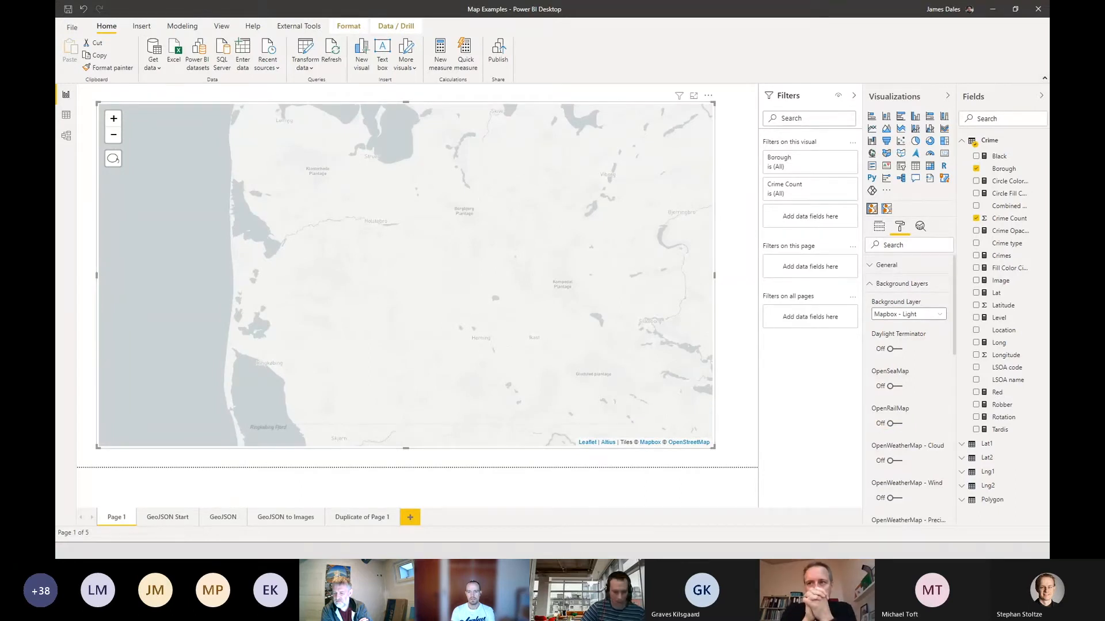
scroll(909, 323, down, 10)
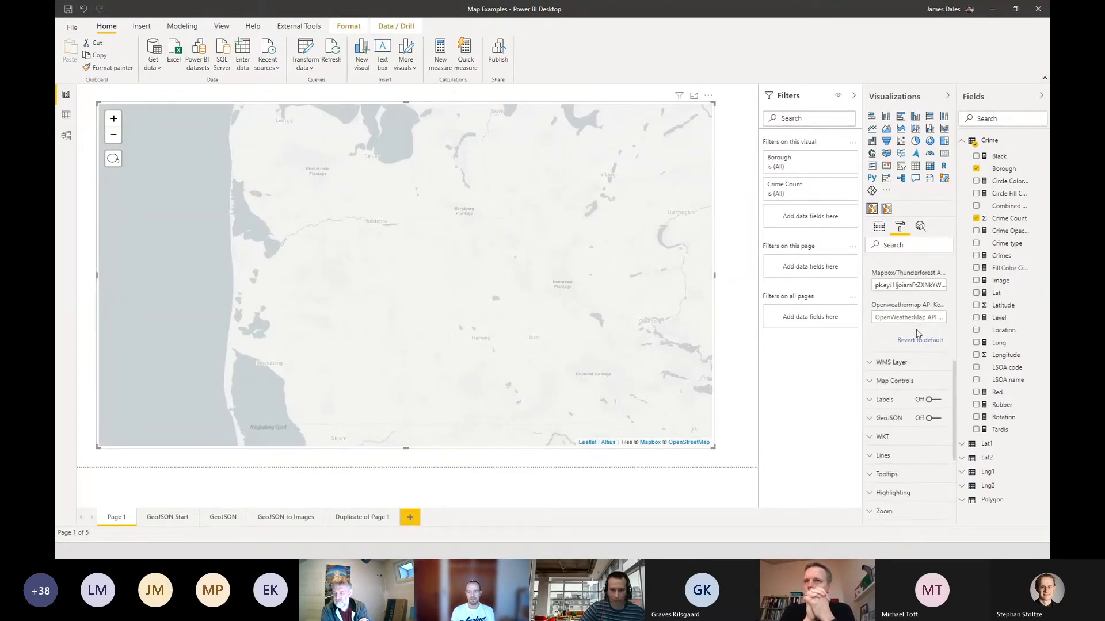
key(ctrl+v)
Show the OpenWeatherMap precipitation overlay to examine rainfall from Denmark to France and Spain, and switch it off again.
scroll(930, 306, up, 3)
scroll(929, 307, up, 2)
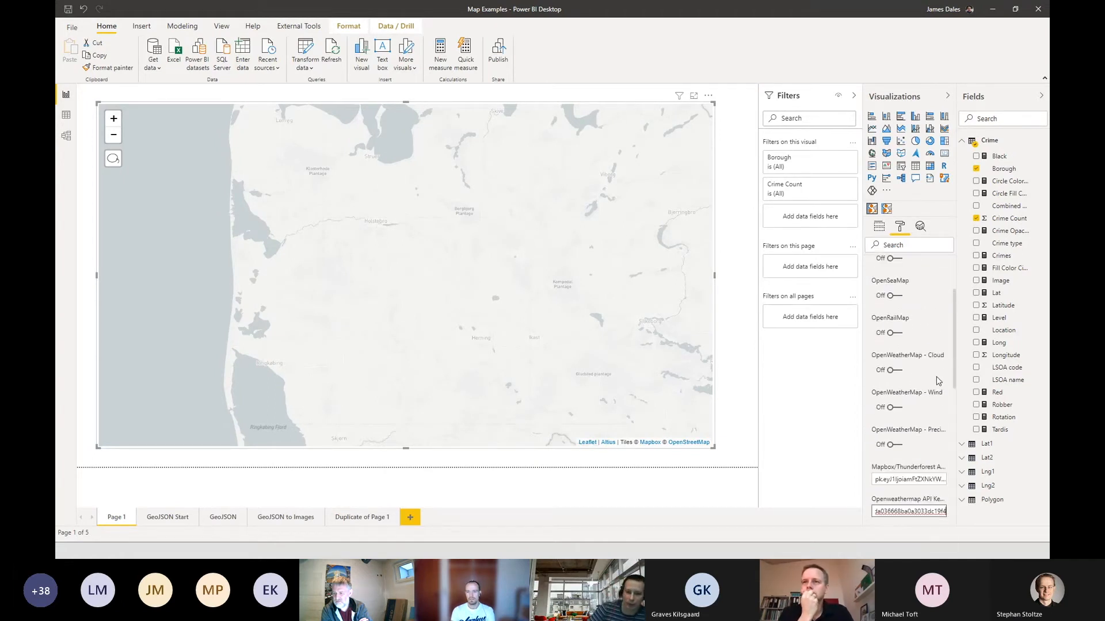
click(897, 446)
click(898, 446)
scroll(382, 365, down, 3)
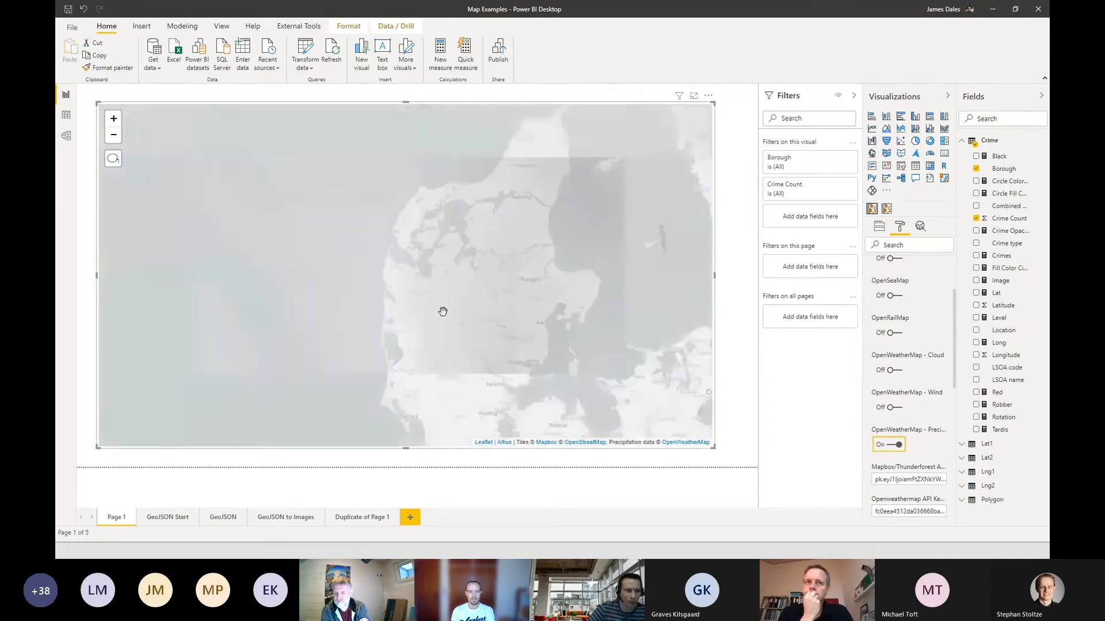
scroll(442, 311, down, 3)
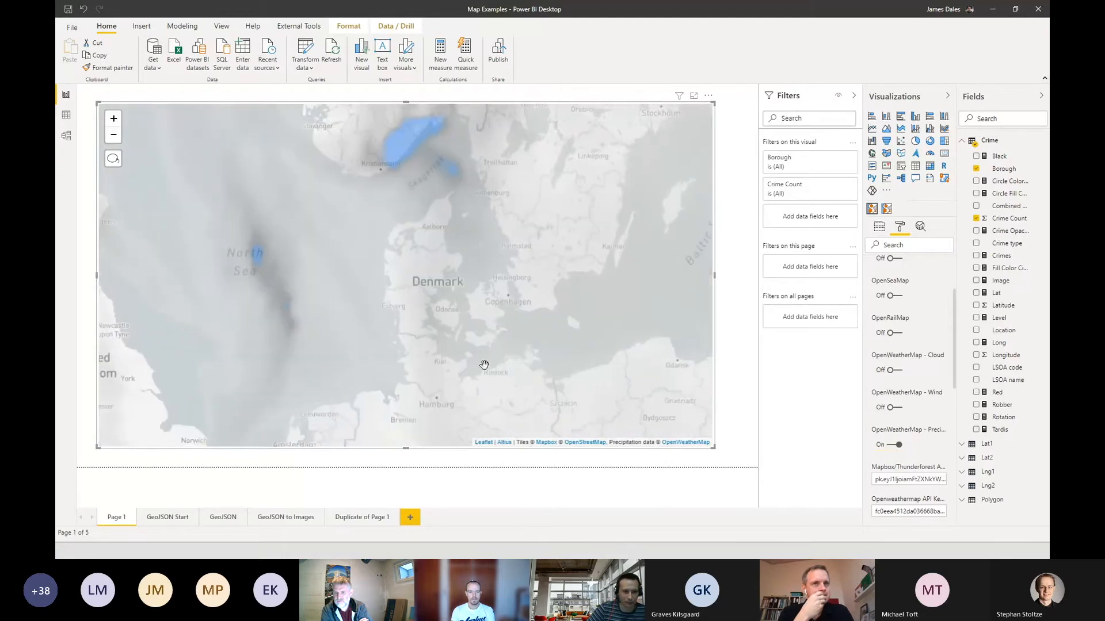
drag(415, 340, 464, 264)
scroll(464, 264, down, 1)
drag(383, 338, 510, 221)
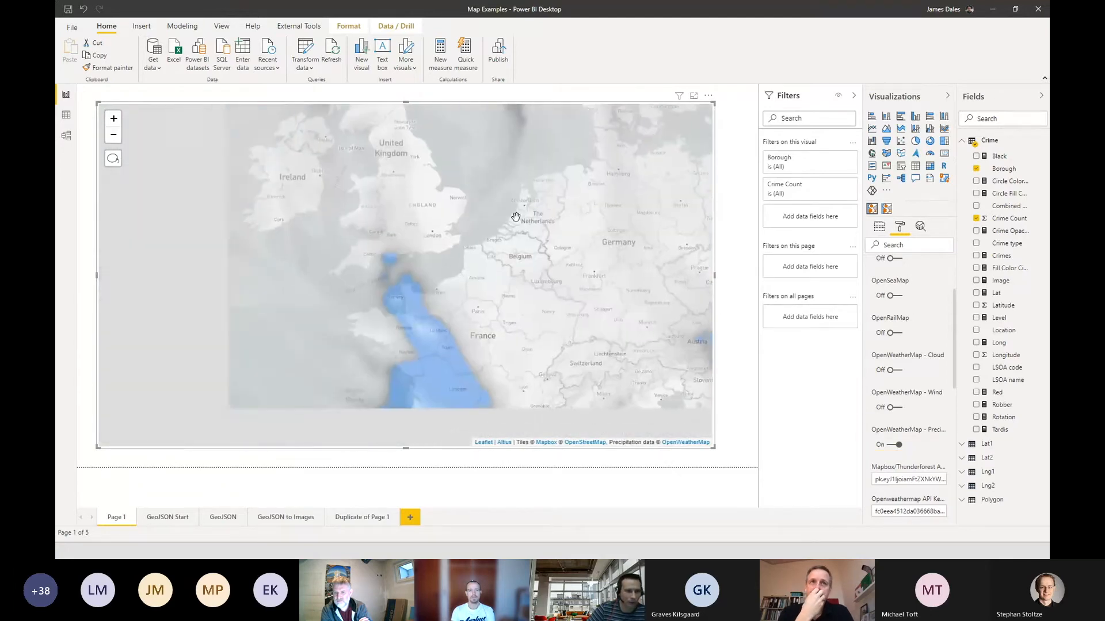
drag(502, 369, 523, 301)
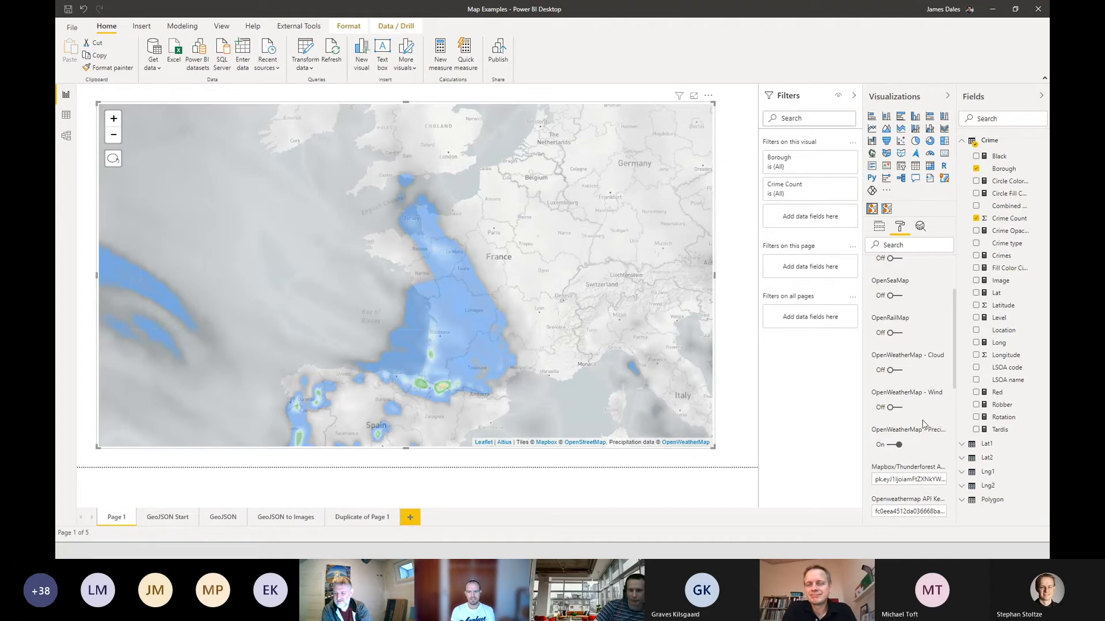
click(896, 446)
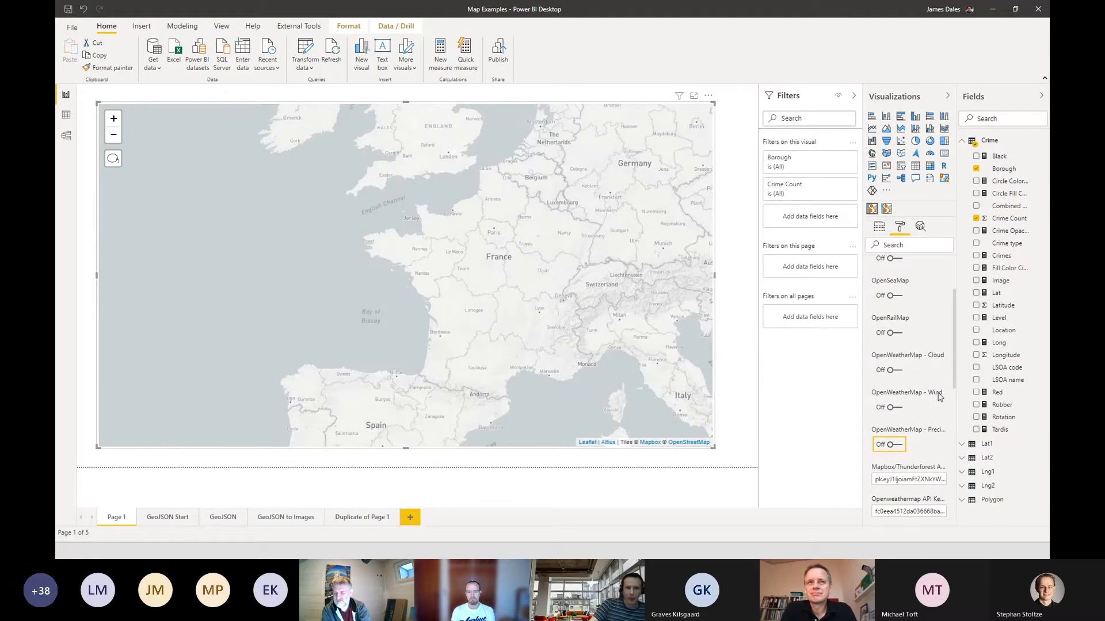
Collapse the background layer settings to get an overview of the remaining format categories.
scroll(932, 368, up, 2)
click(904, 286)
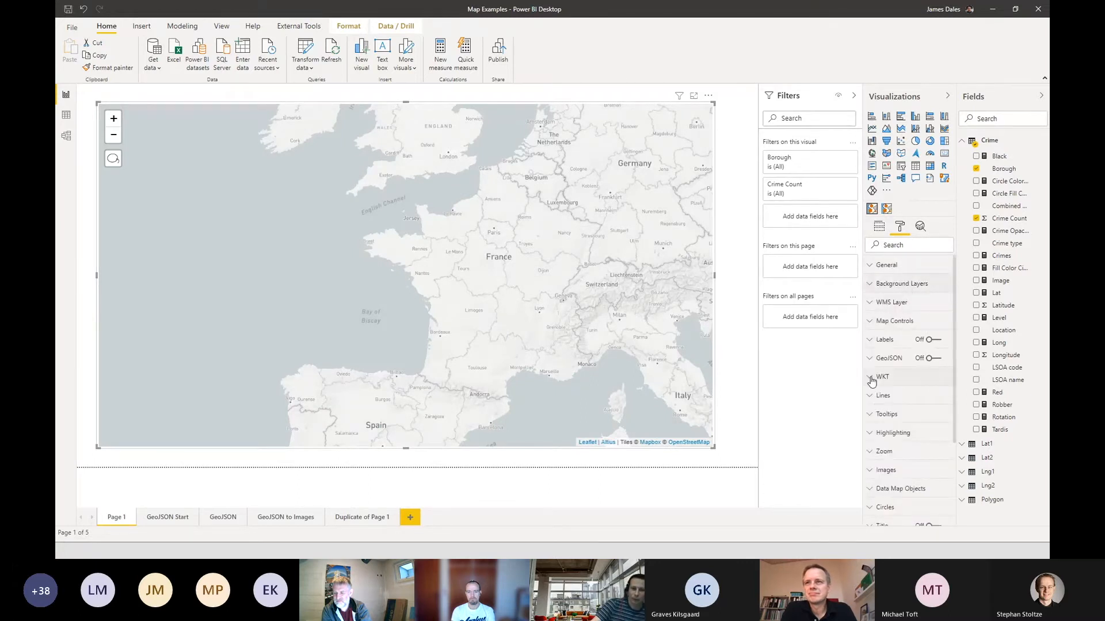
Centre the map on the UK and paste the maps.communities service address as the WMS URL of the WMS layer.
drag(512, 155, 506, 319)
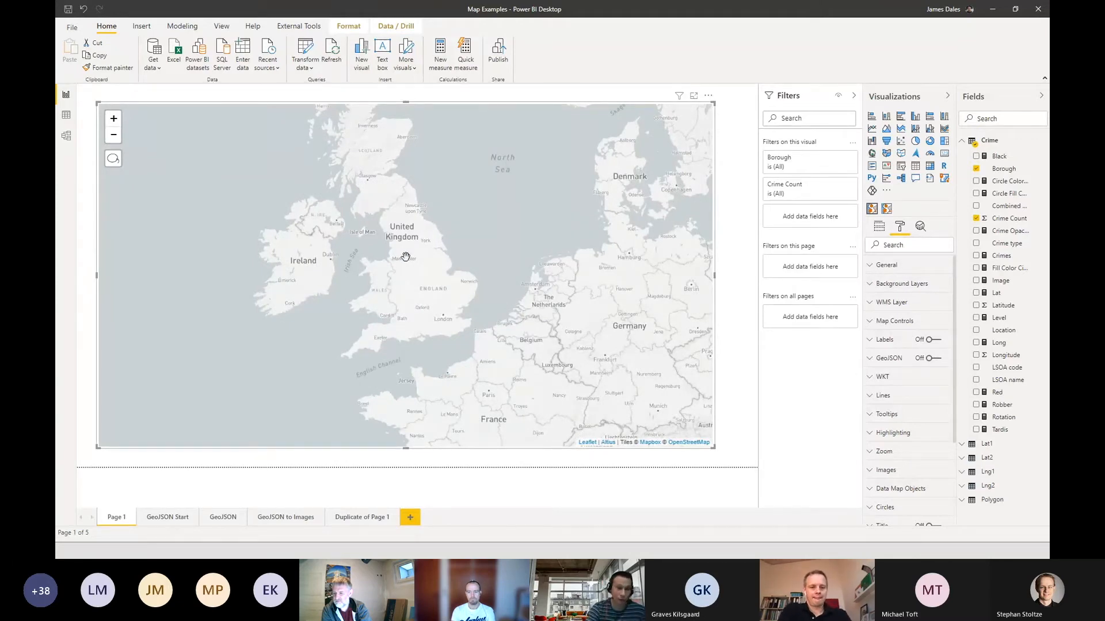
click(880, 303)
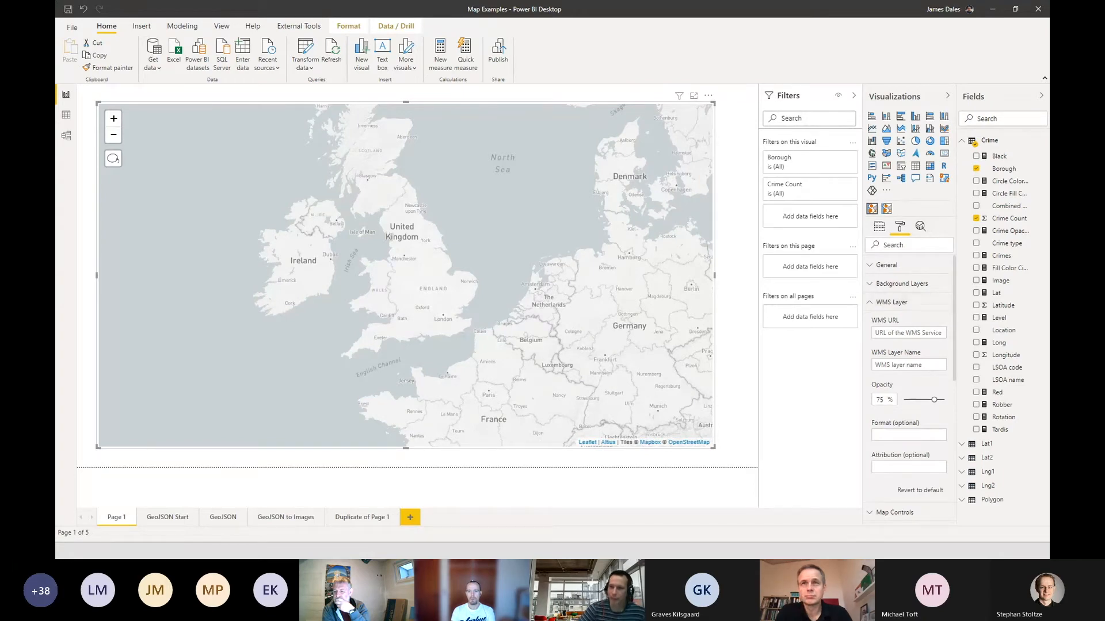
click(900, 334)
key(ctrl+v)
drag(916, 333, 829, 337)
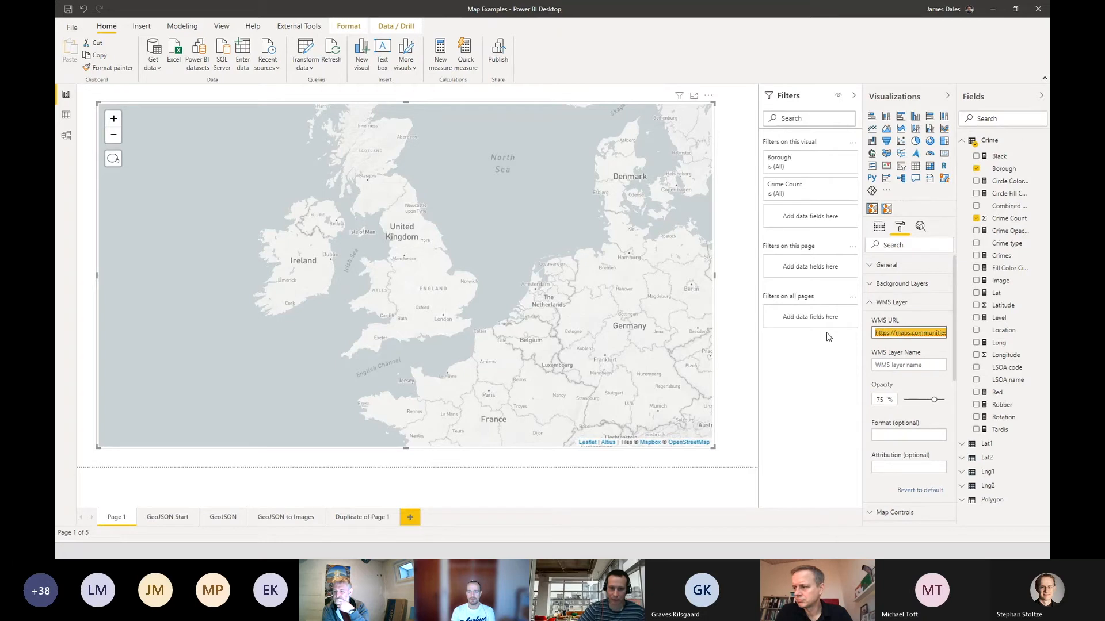
click(925, 333)
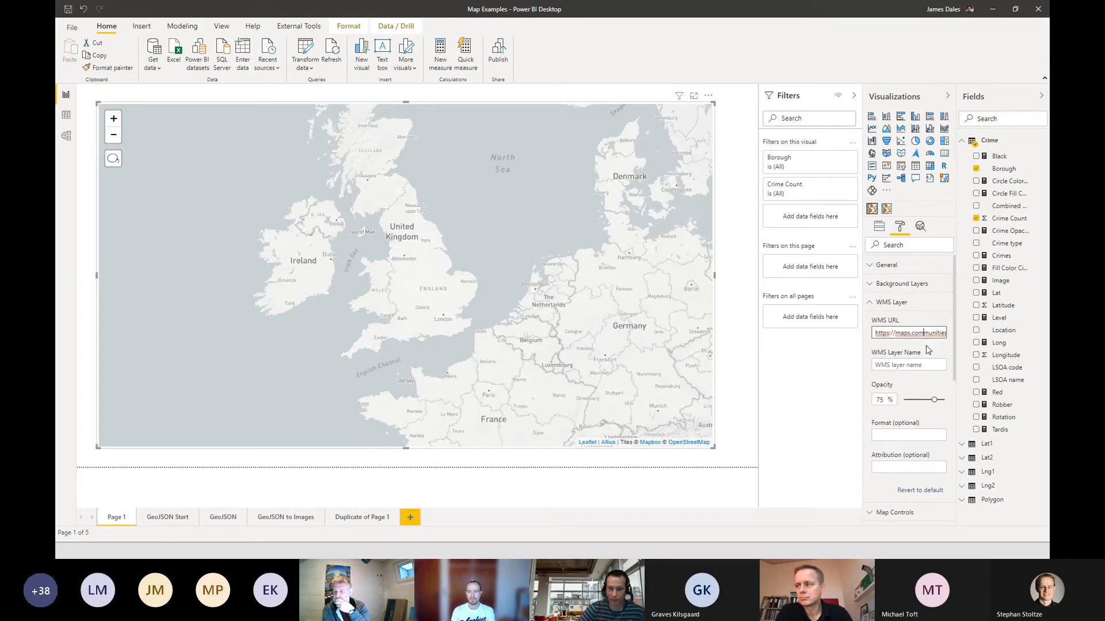
Set the WMS layer name to imd:imd_lsoa_2015.
key(alt+Tab)
click(925, 369)
text(imd:imd_lsoa_2015)
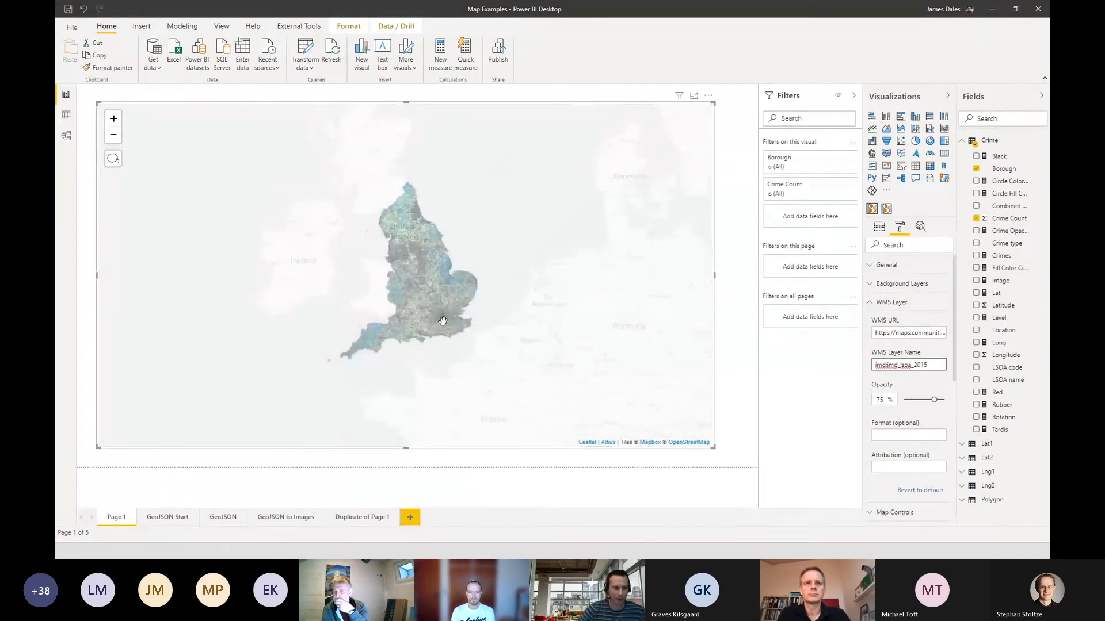
Try the WMS overlay over London at 24% and 100% opacity.
scroll(442, 320, up, 1)
scroll(438, 319, up, 3)
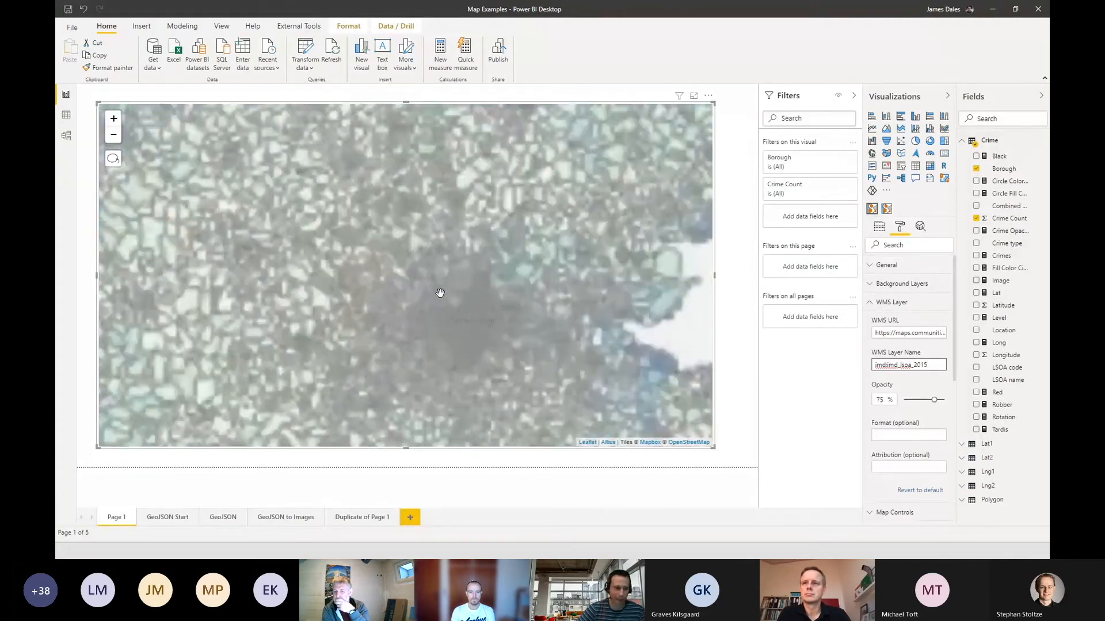
scroll(505, 347, up, 1)
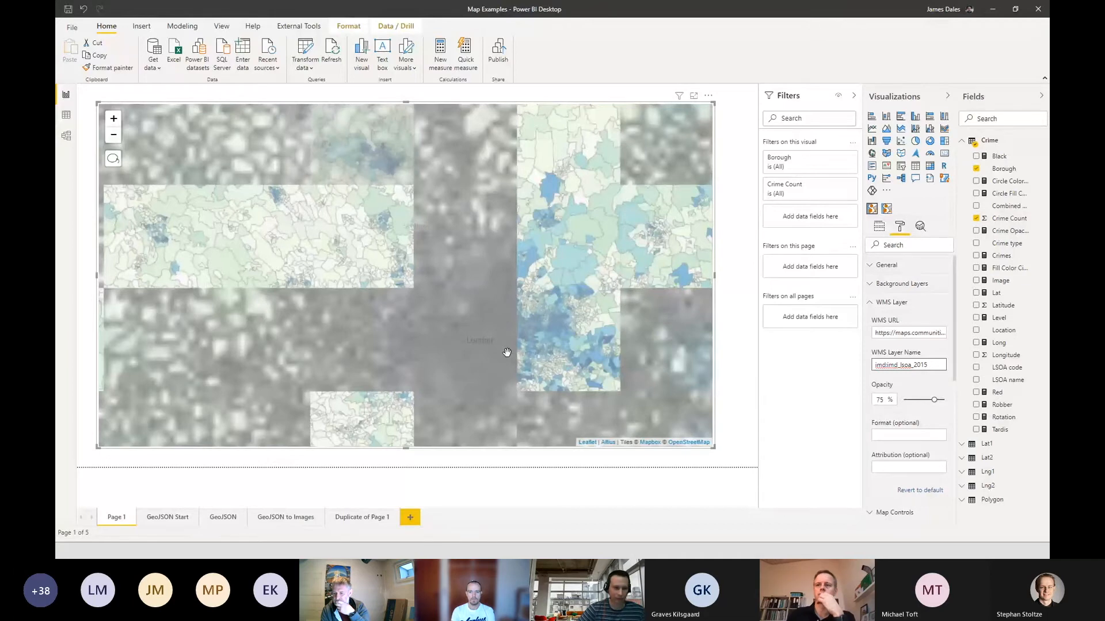
scroll(461, 345, up, 3)
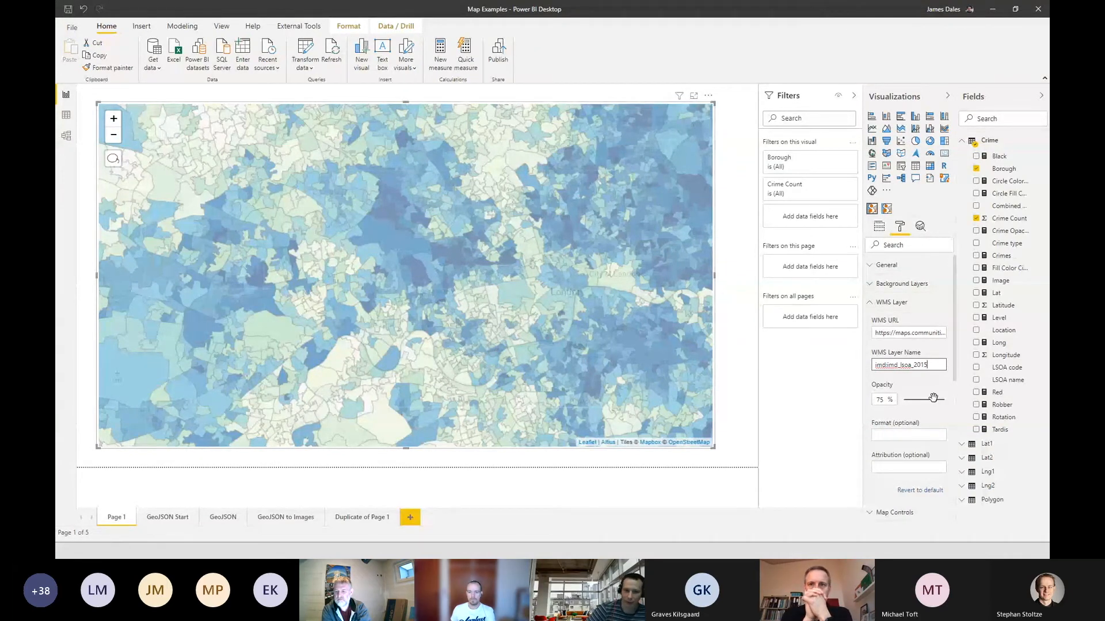
drag(933, 398, 913, 400)
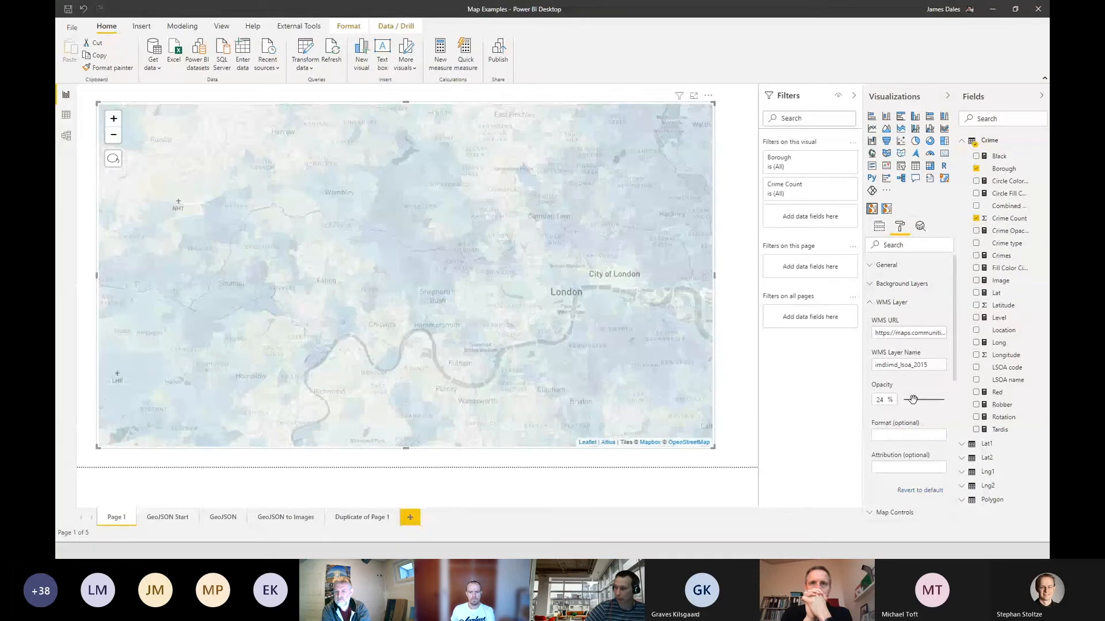
drag(913, 399, 944, 399)
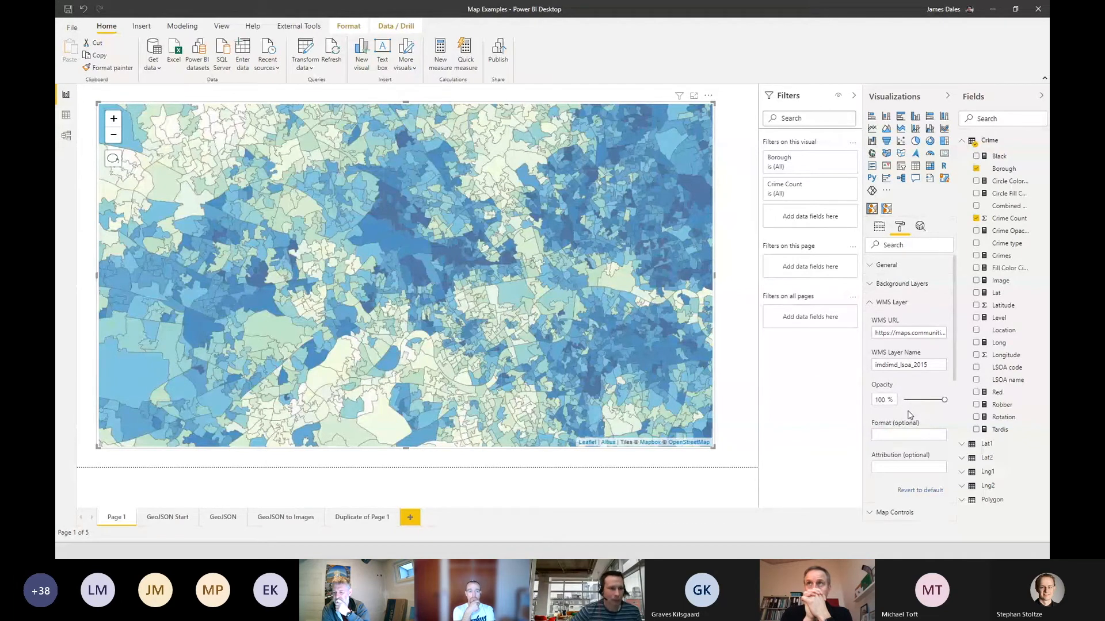
Reduce the WMS layer's opacity to its minimum and open the GeoJSON Start page.
key(alt+Tab)
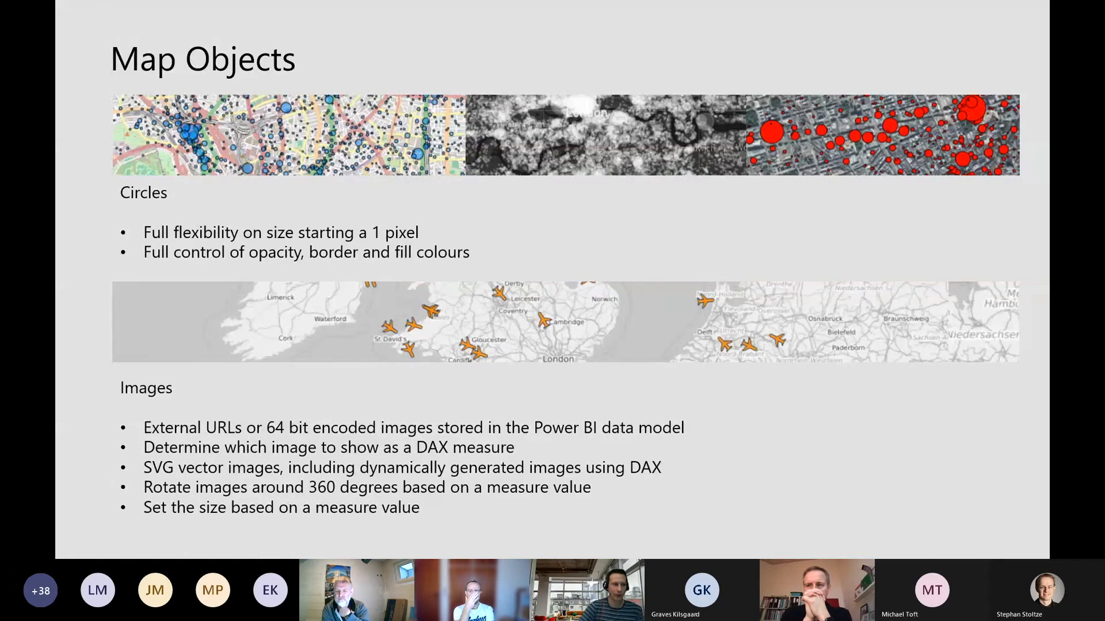
key(alt+Tab)
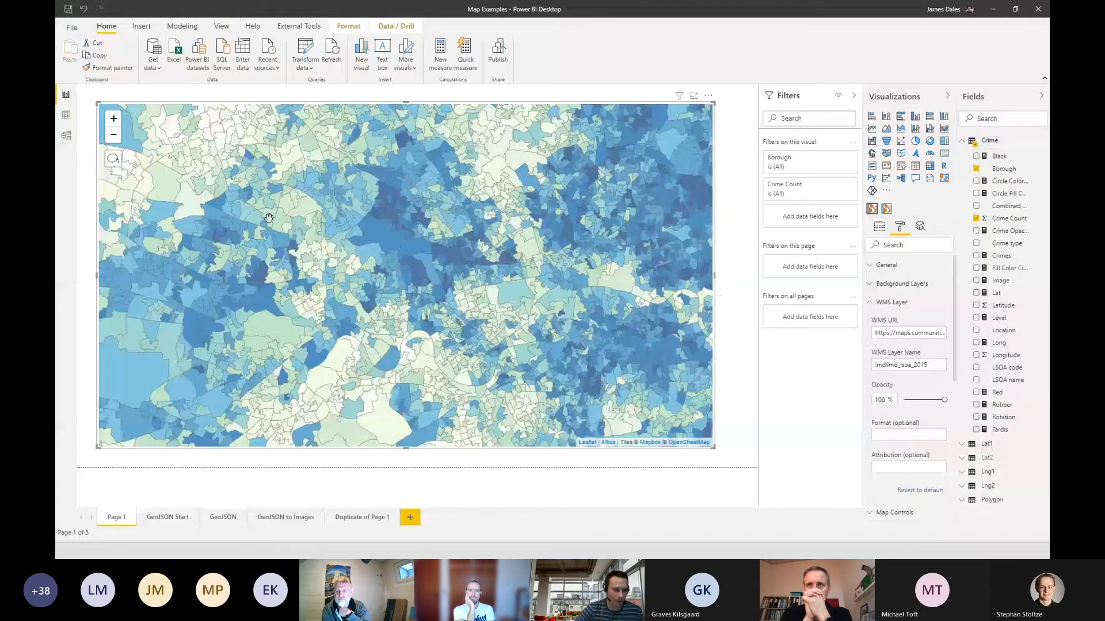
drag(943, 400, 903, 400)
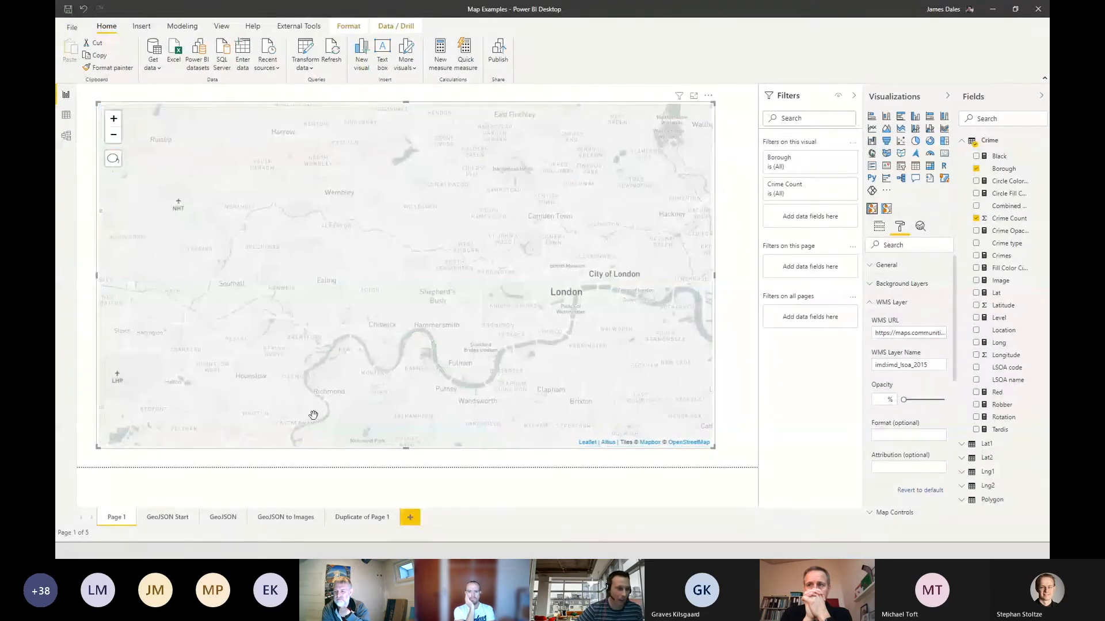
click(169, 517)
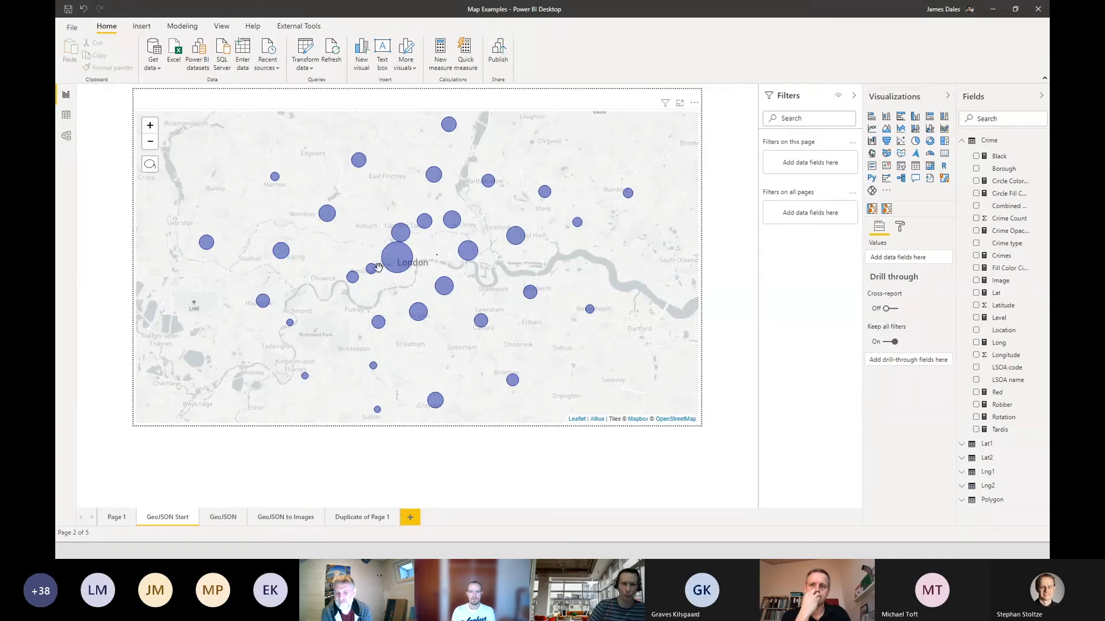
click(995, 273)
click(181, 27)
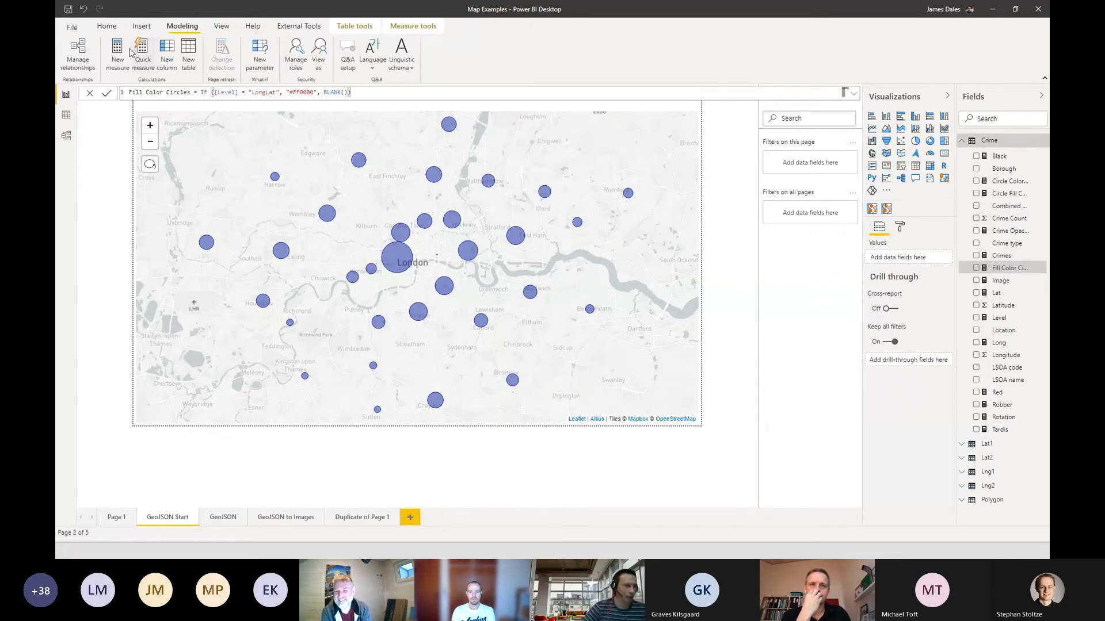
click(124, 51)
text(Ro)
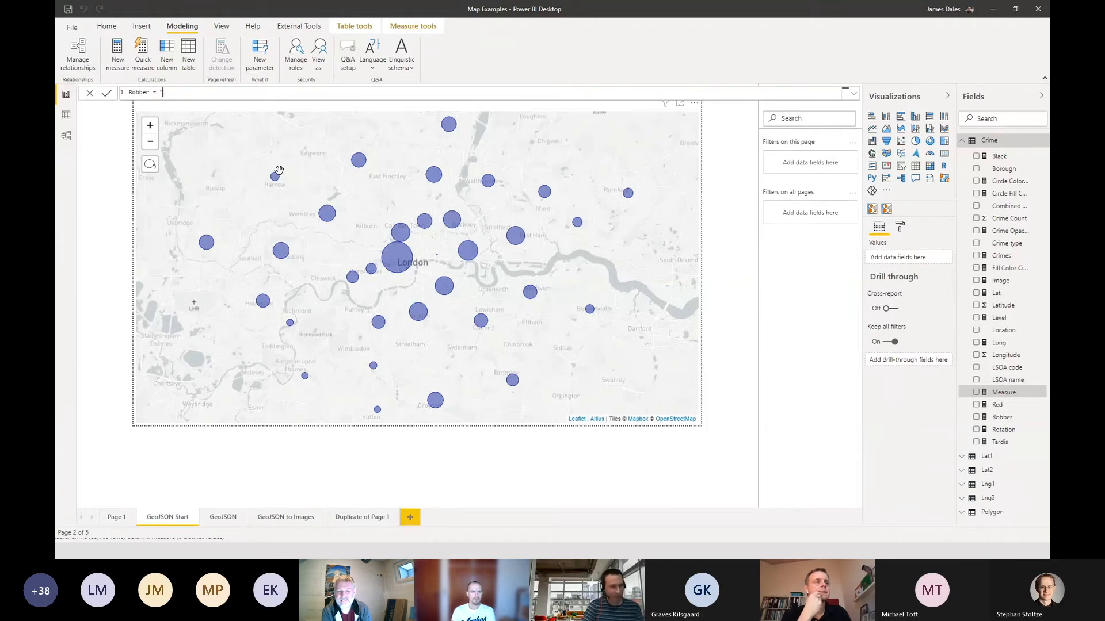
text(bber = ")
text(https://static.thenounproject.com/png/641981-200.png)
text(")
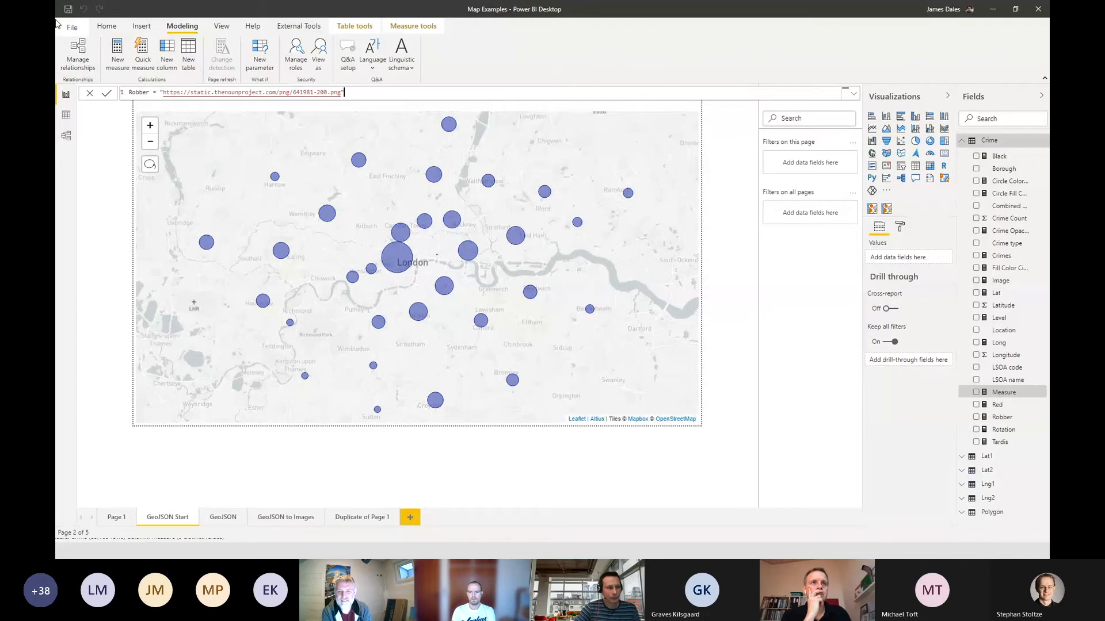
click(385, 121)
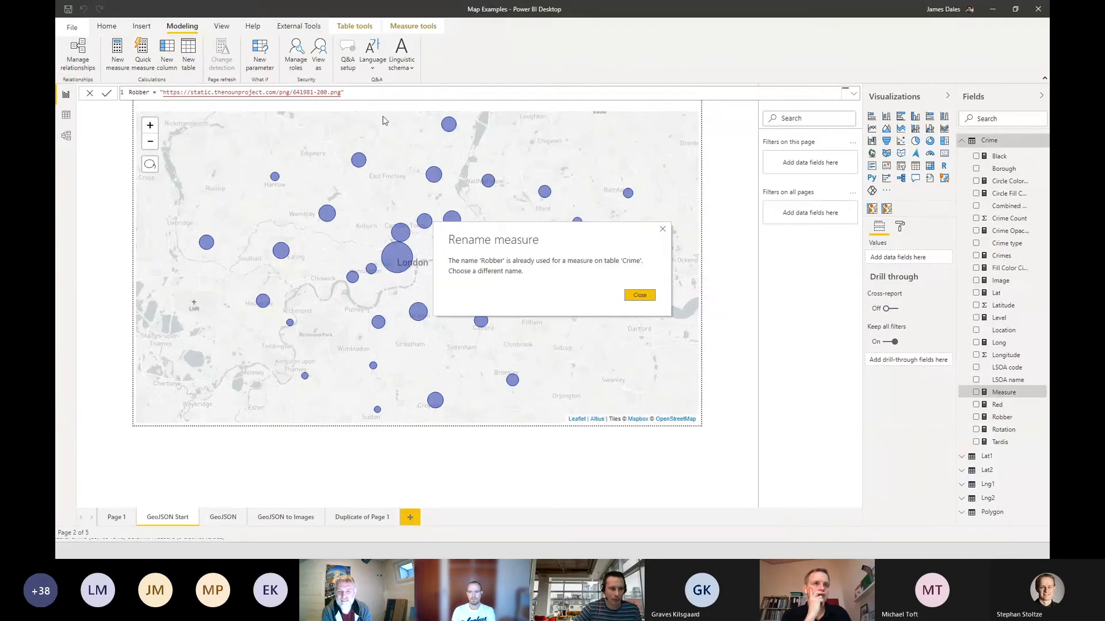
click(639, 295)
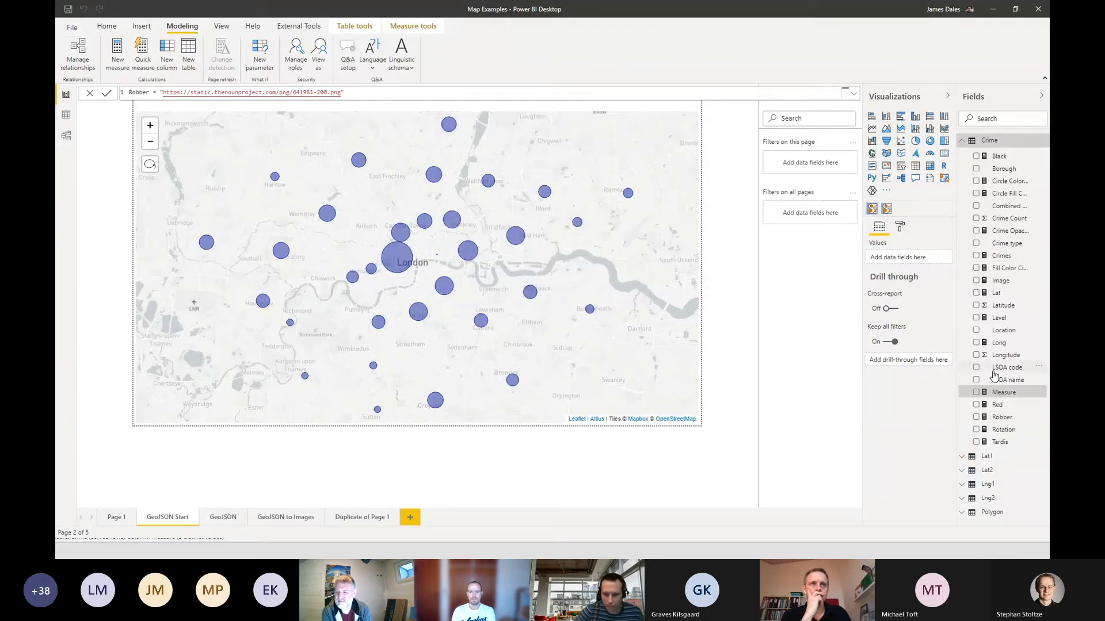
Assign the existing Robber measure to the map's Icon URL / WKT / SVG field.
click(1004, 419)
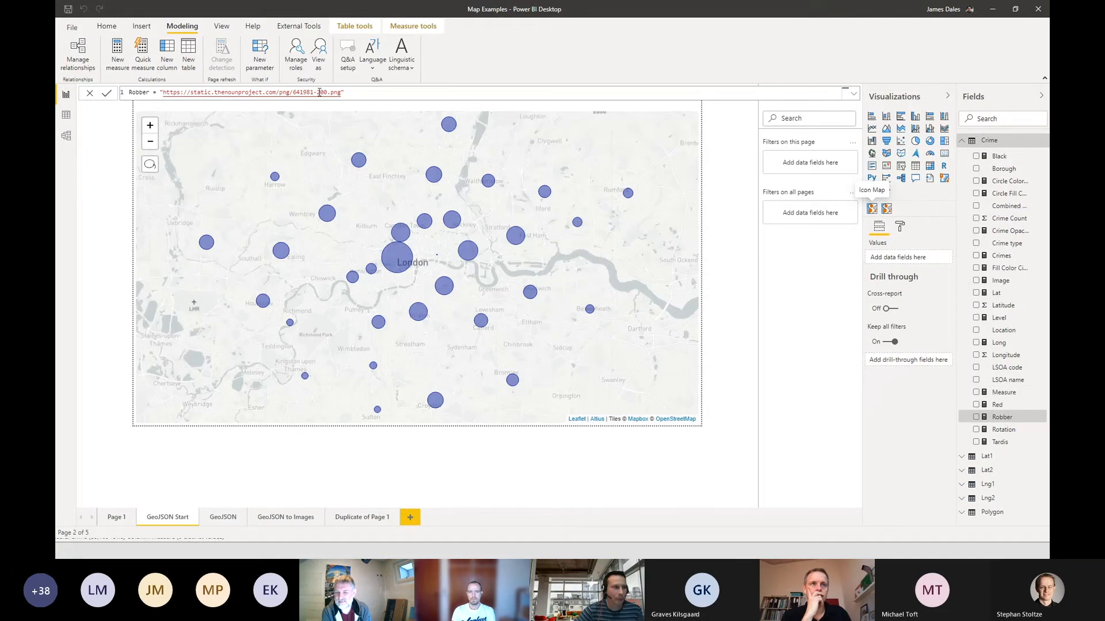
click(624, 176)
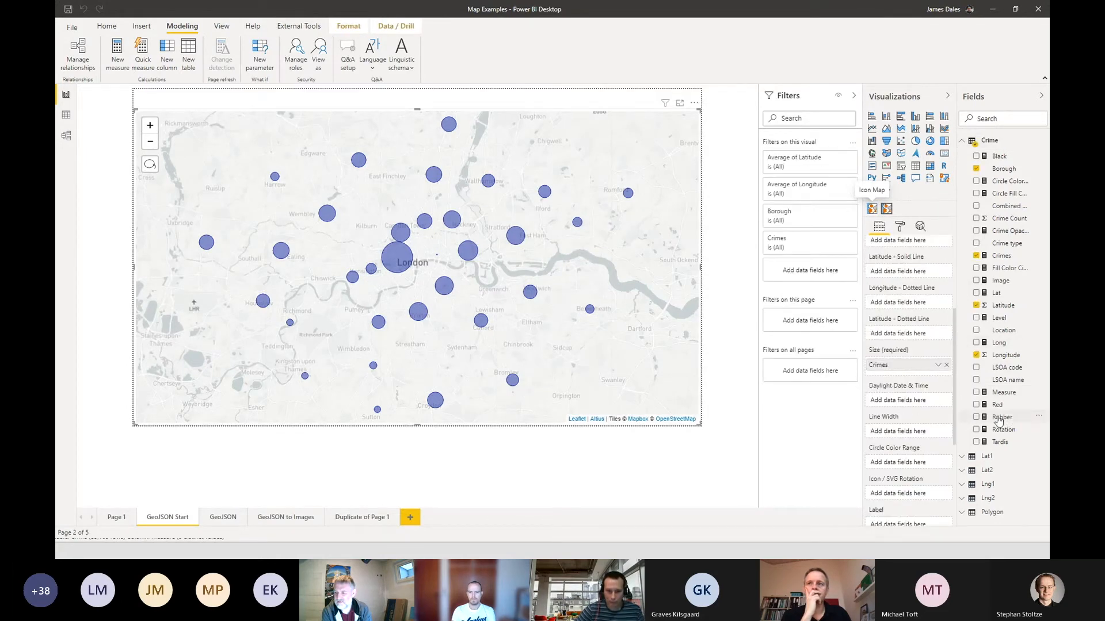
scroll(900, 284, up, 3)
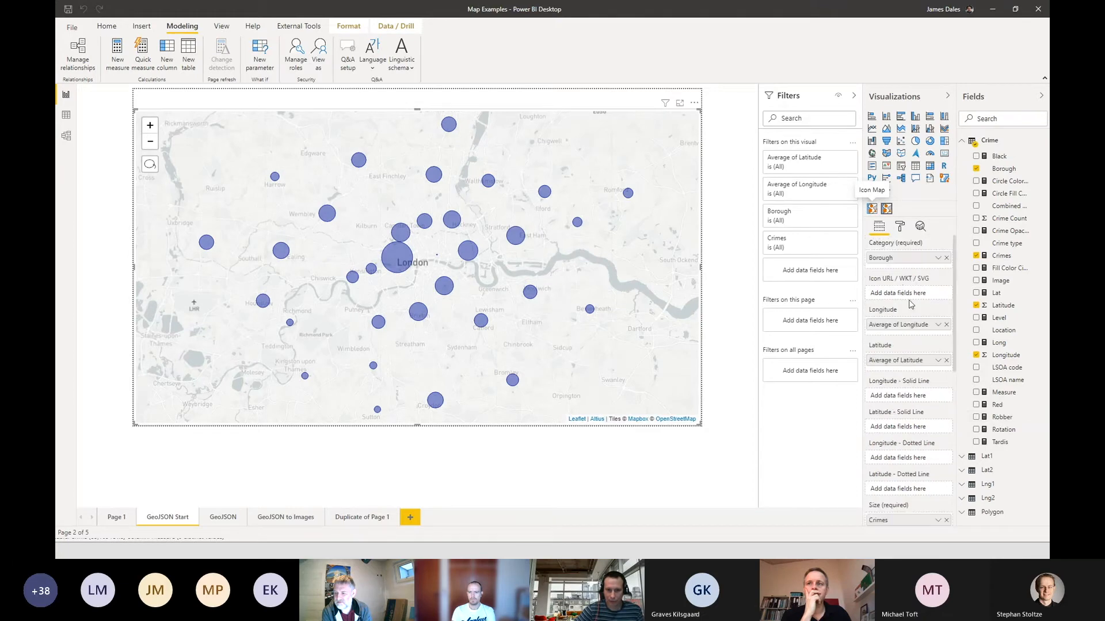
drag(1001, 416, 919, 295)
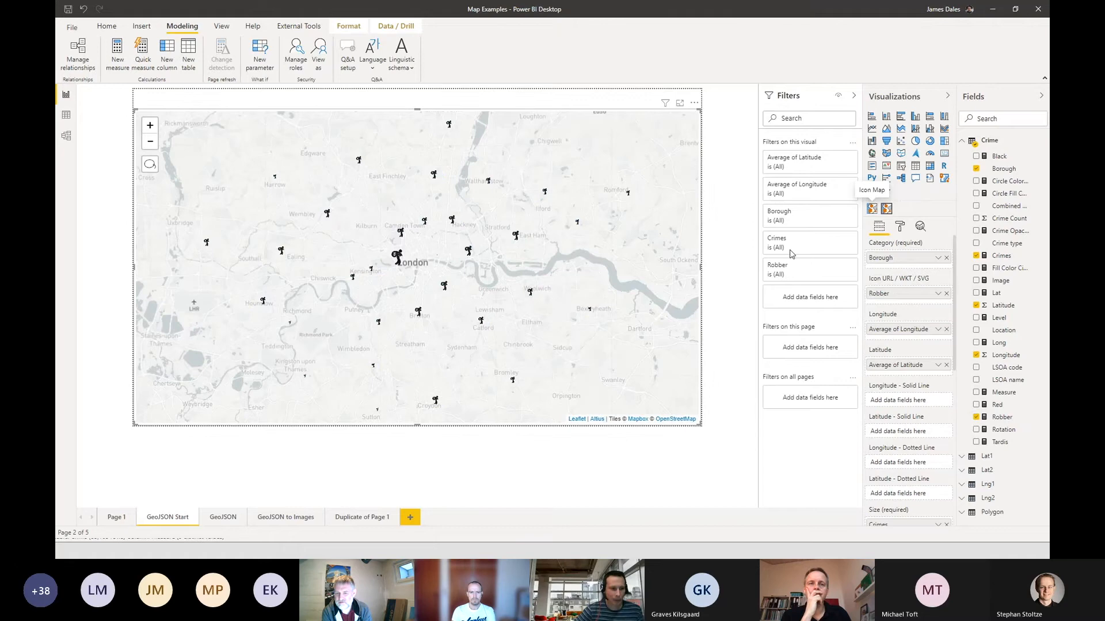
Set the data map objects' minimum size to 20 and maximum size to 60.
click(900, 226)
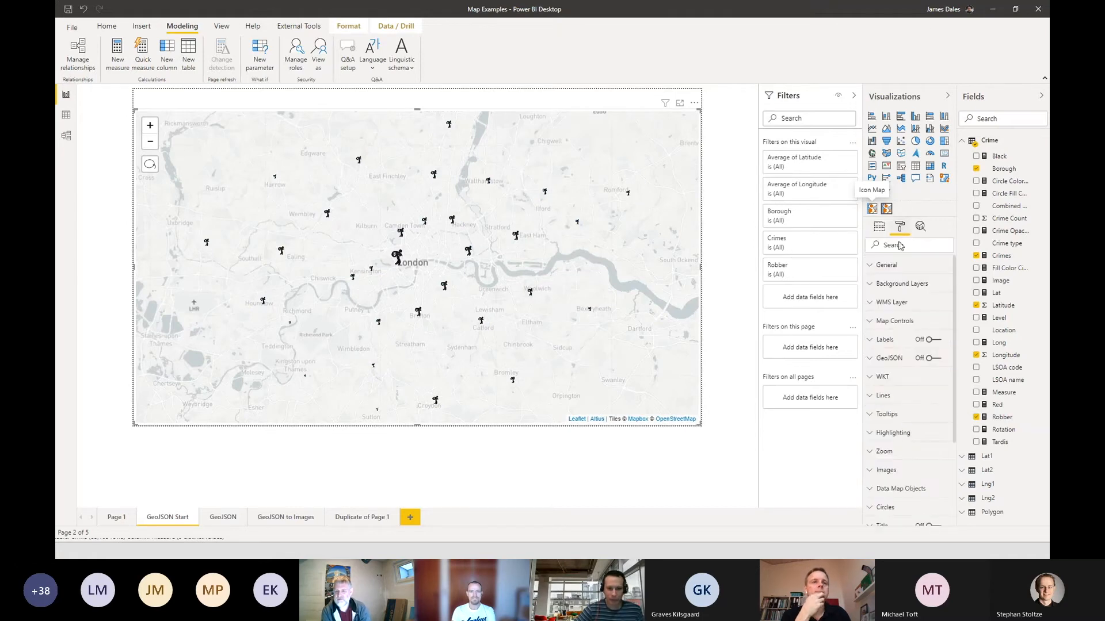
click(900, 489)
scroll(889, 402, down, 2)
double_click(885, 402)
text(20)
key(Return)
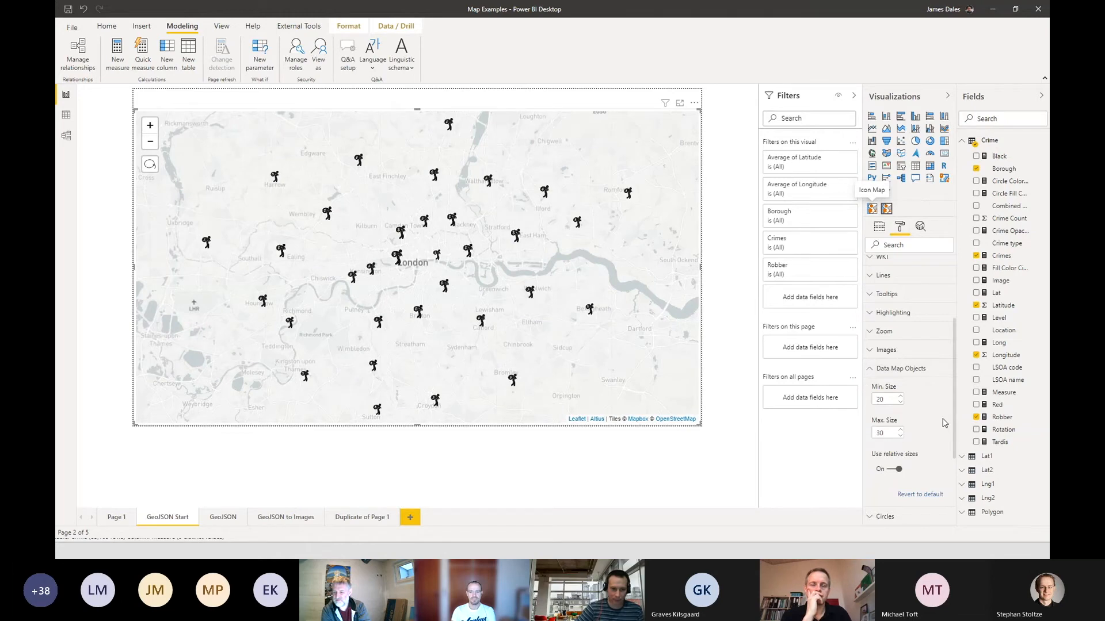
double_click(886, 433)
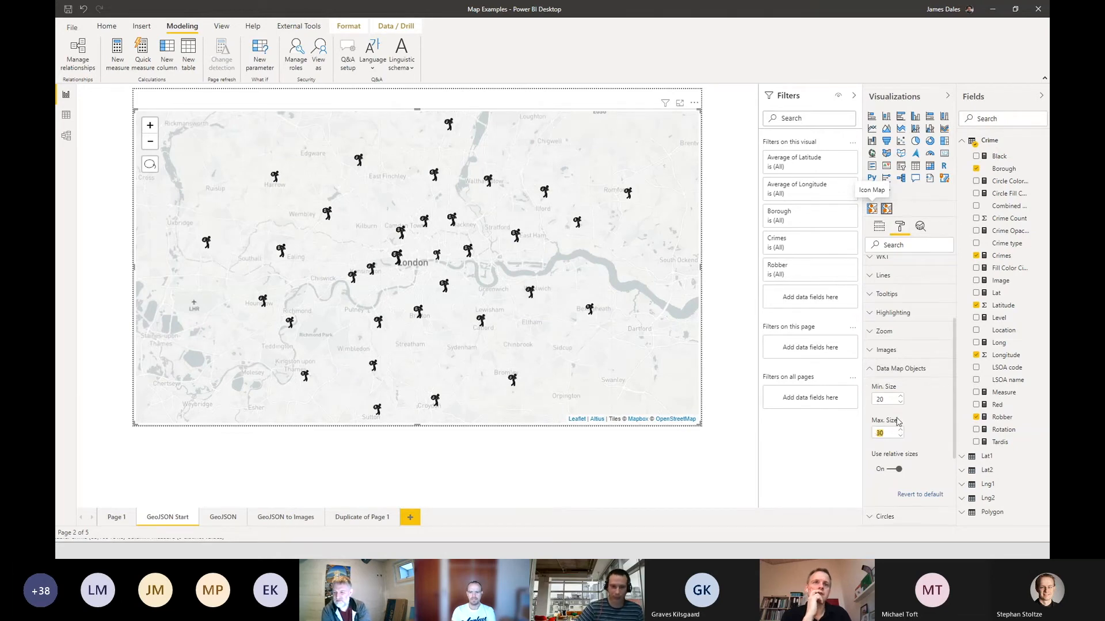
text(60)
key(Return)
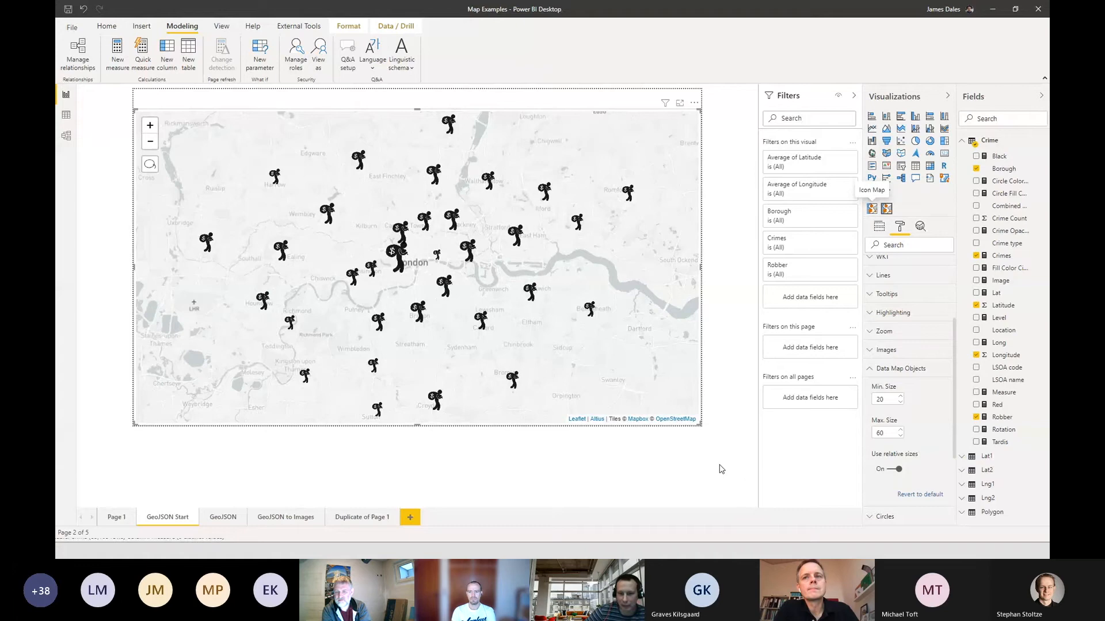
Check the Rotation measure's formula and assign the measure to the map's Icon / SVG Rotation field.
click(1008, 430)
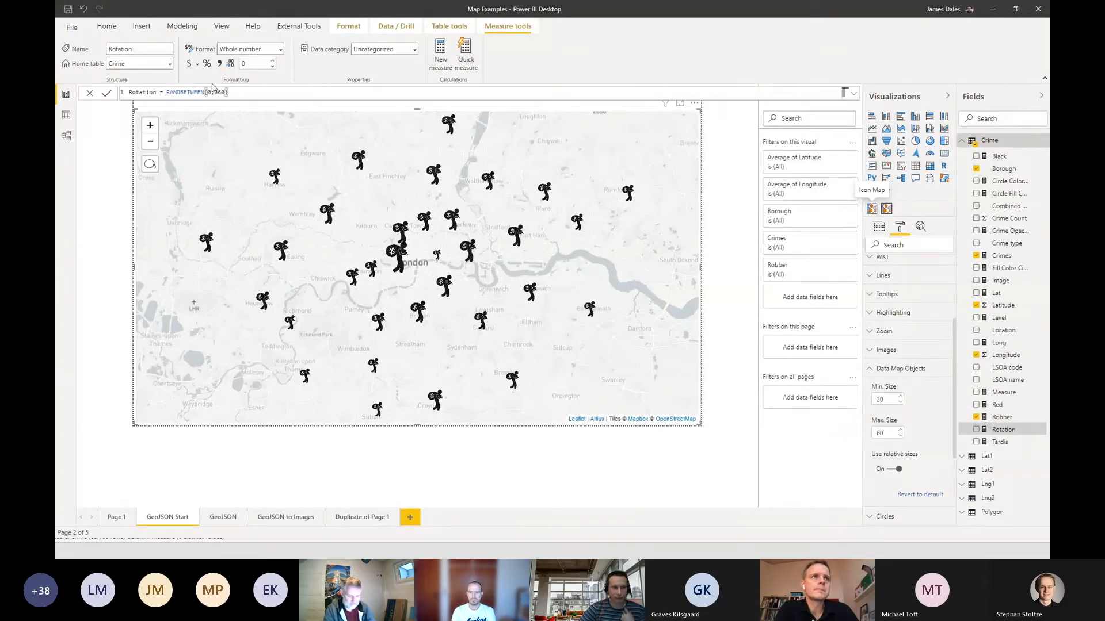
click(881, 230)
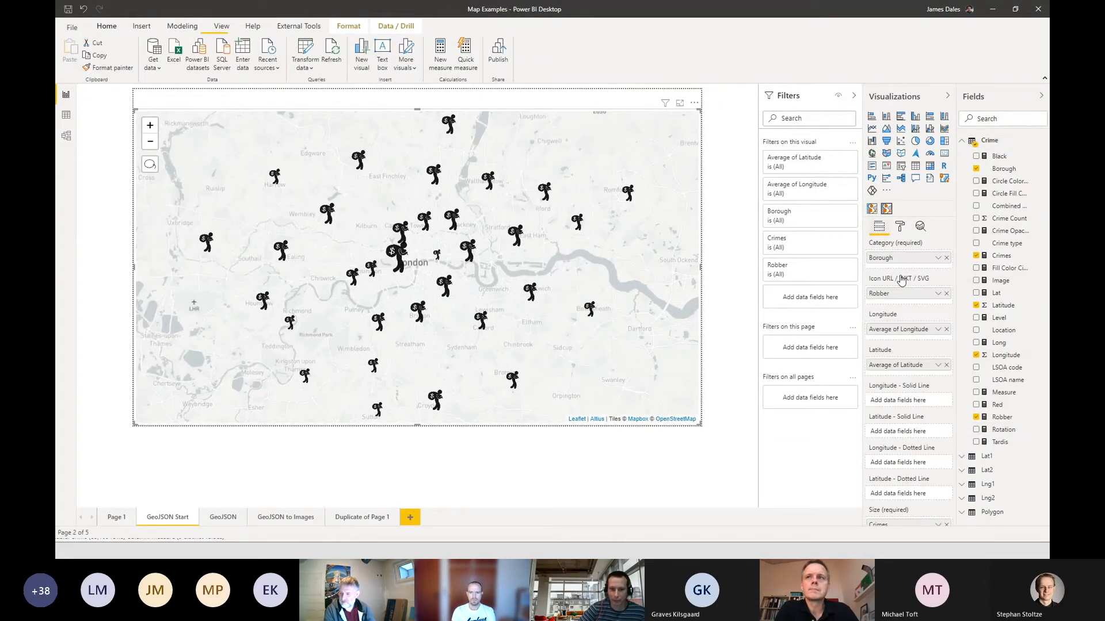
scroll(914, 374, down, 5)
scroll(906, 413, down, 2)
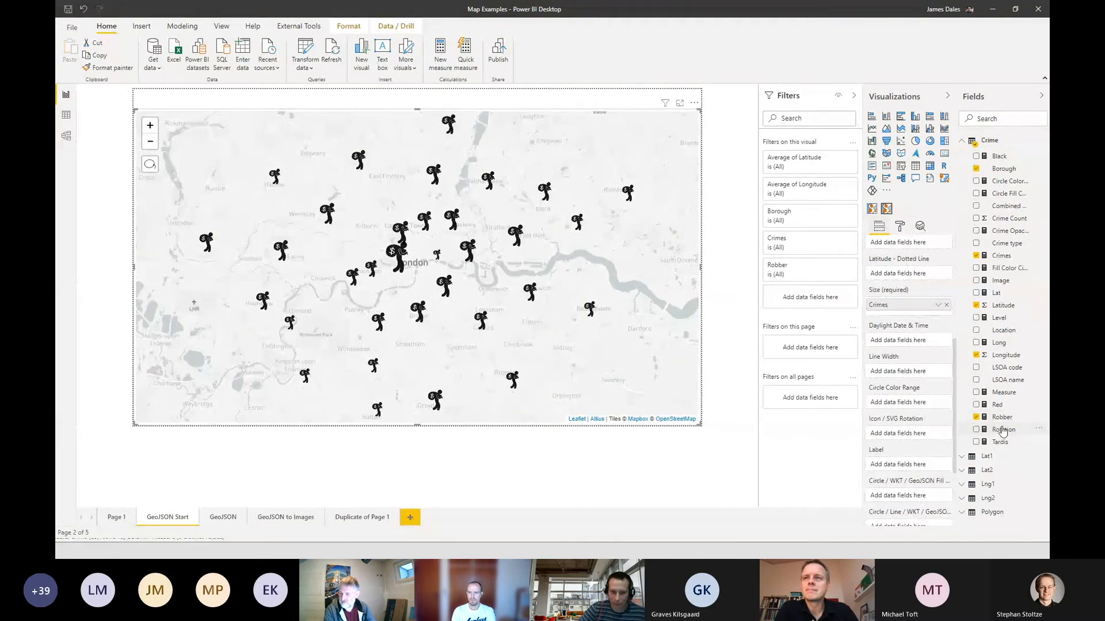
scroll(927, 419, down, 1)
scroll(923, 410, up, 2)
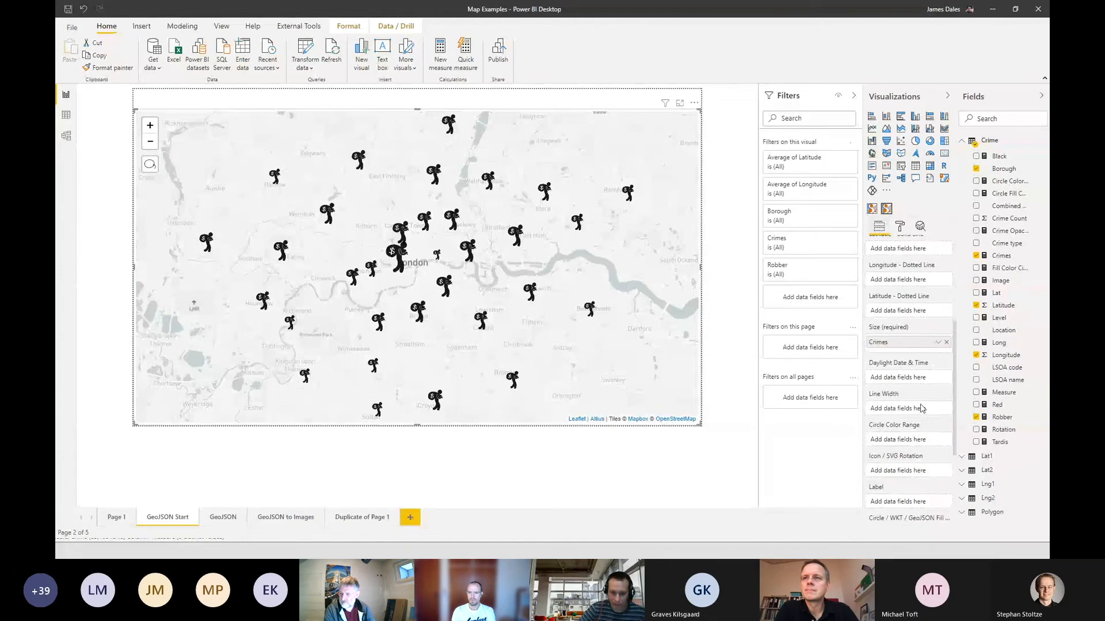
scroll(922, 408, down, 4)
scroll(900, 326, up, 3)
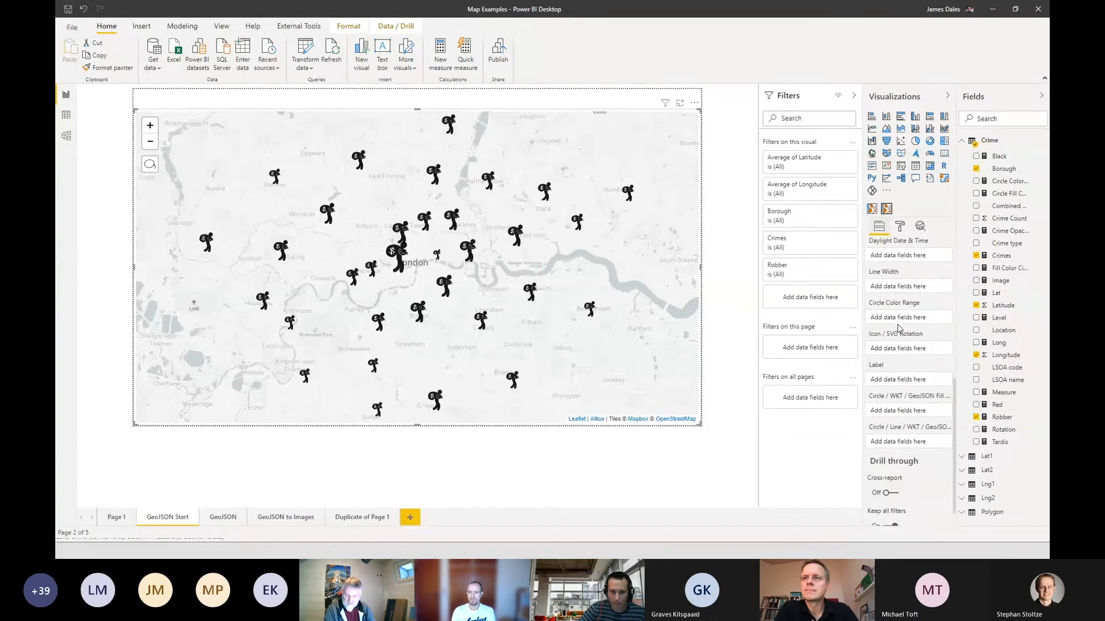
scroll(901, 327, up, 3)
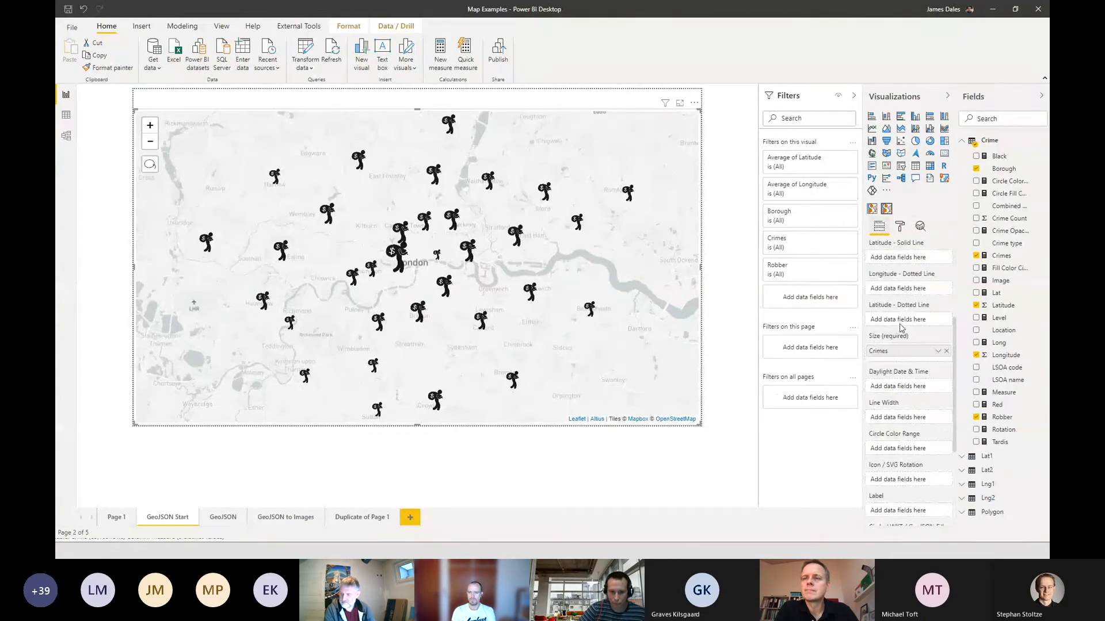
scroll(896, 380, down, 3)
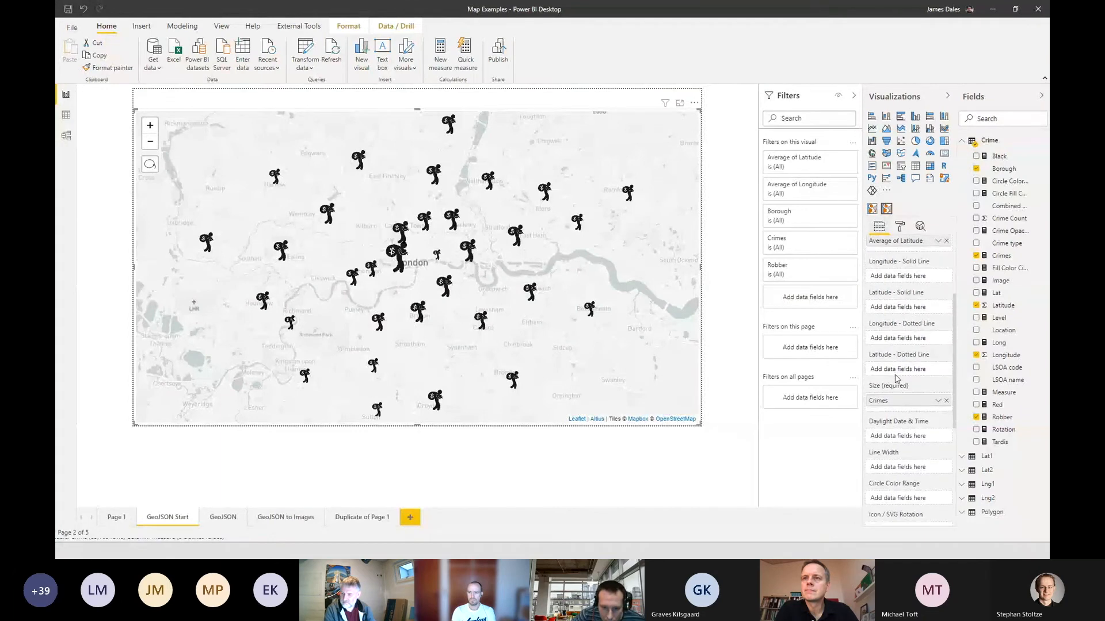
drag(1002, 429, 920, 448)
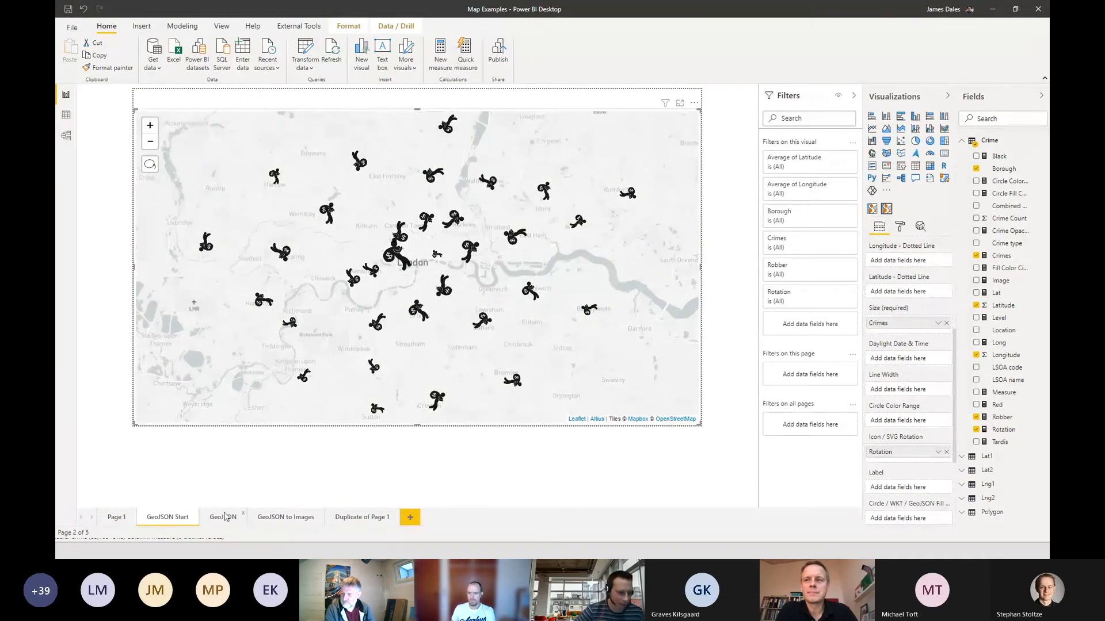
Glance at the Map Objects slide, return to the Map Examples report and inspect the Tardis measure's formula.
key(alt+Tab)
key(alt+Tab)
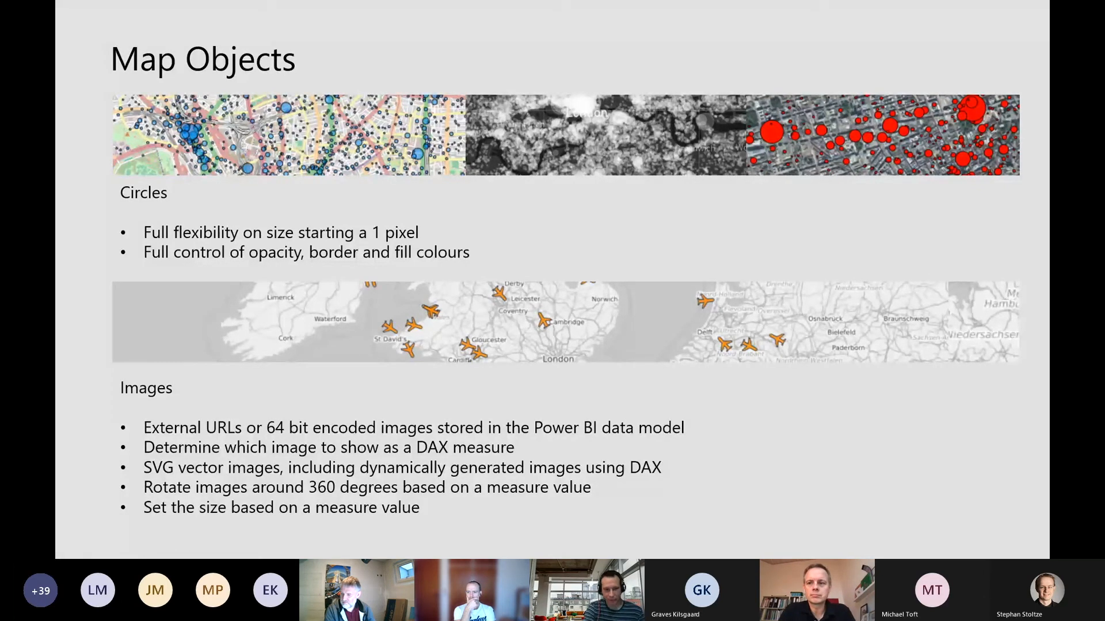
key(alt+Tab)
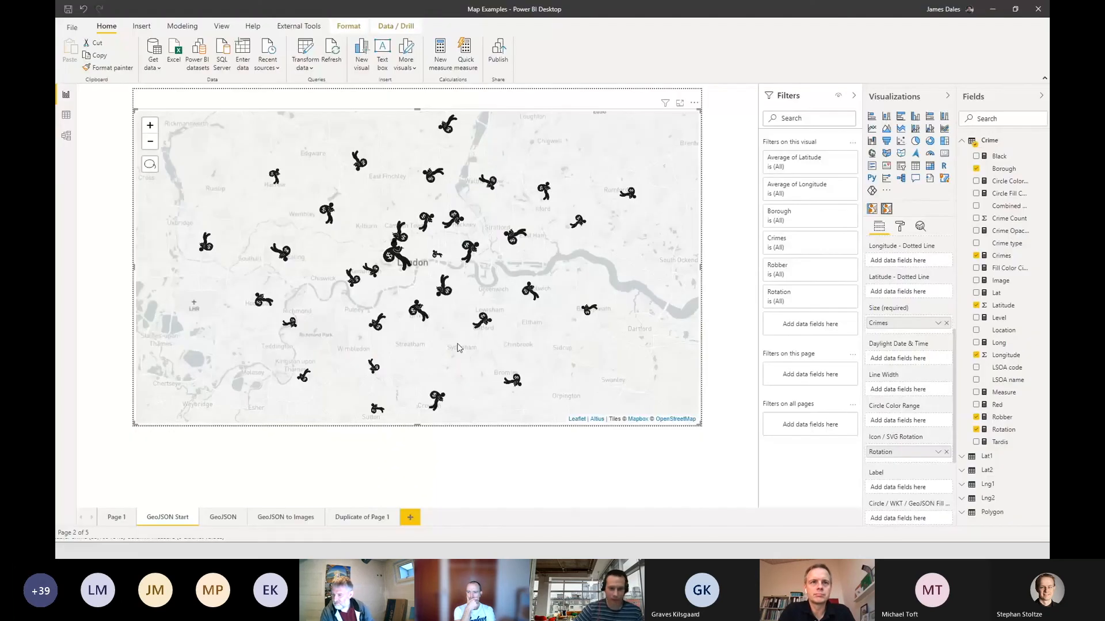
click(998, 443)
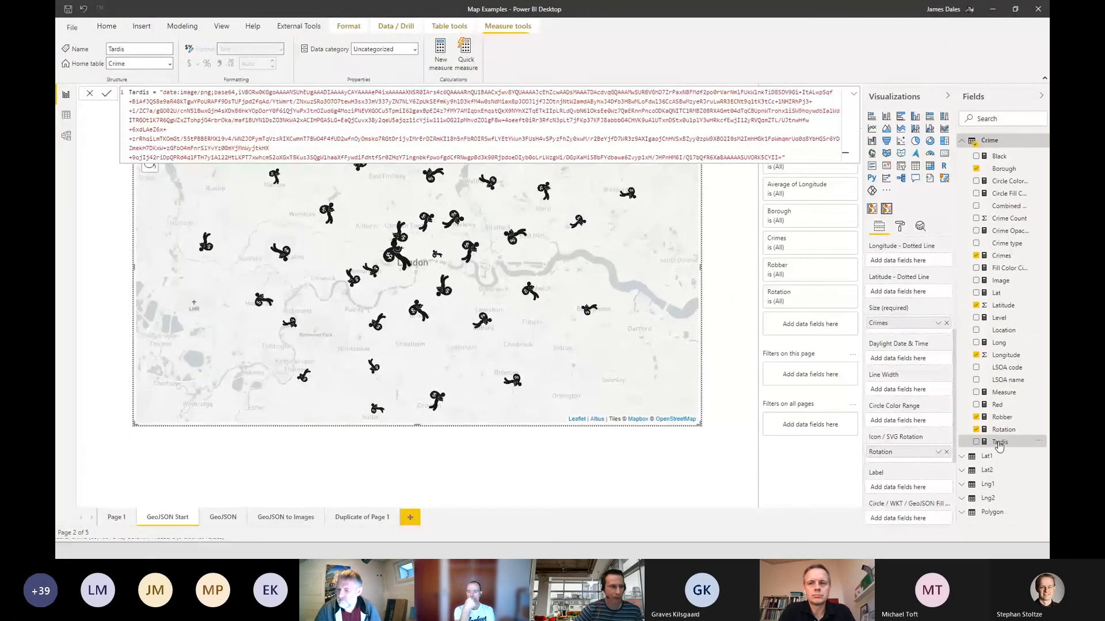
mouse_move(383, 128)
mouse_down()
mouse_move(385, 151)
mouse_move(395, 128)
mouse_up()
click(395, 128)
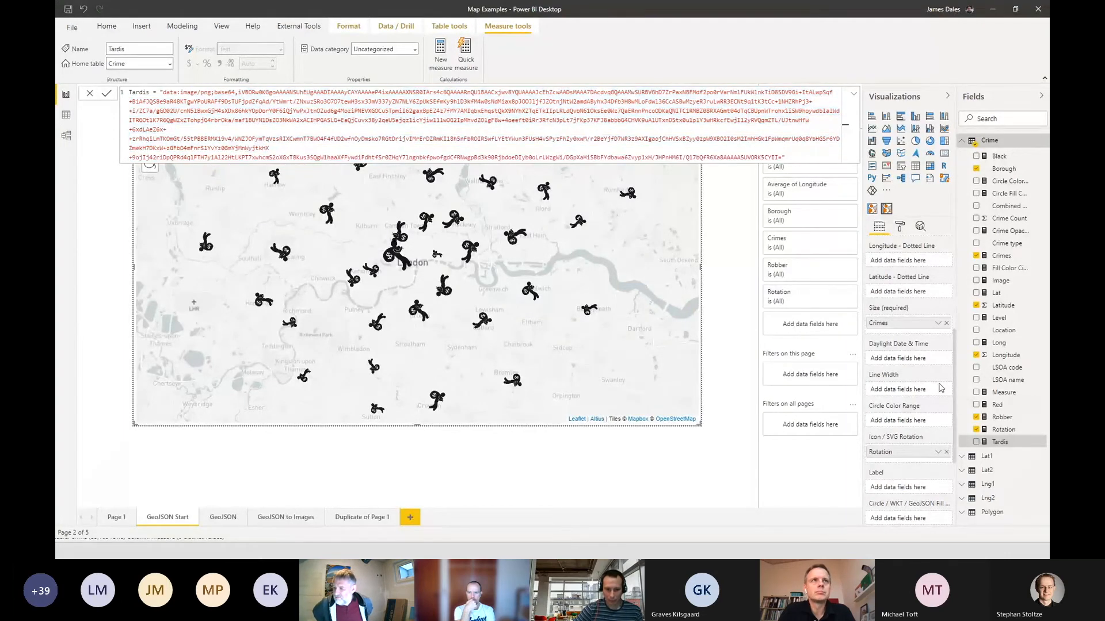
Replace Robber with the Tardis measure in the map's Icon URL / WKT / SVG field.
scroll(918, 423, down, 3)
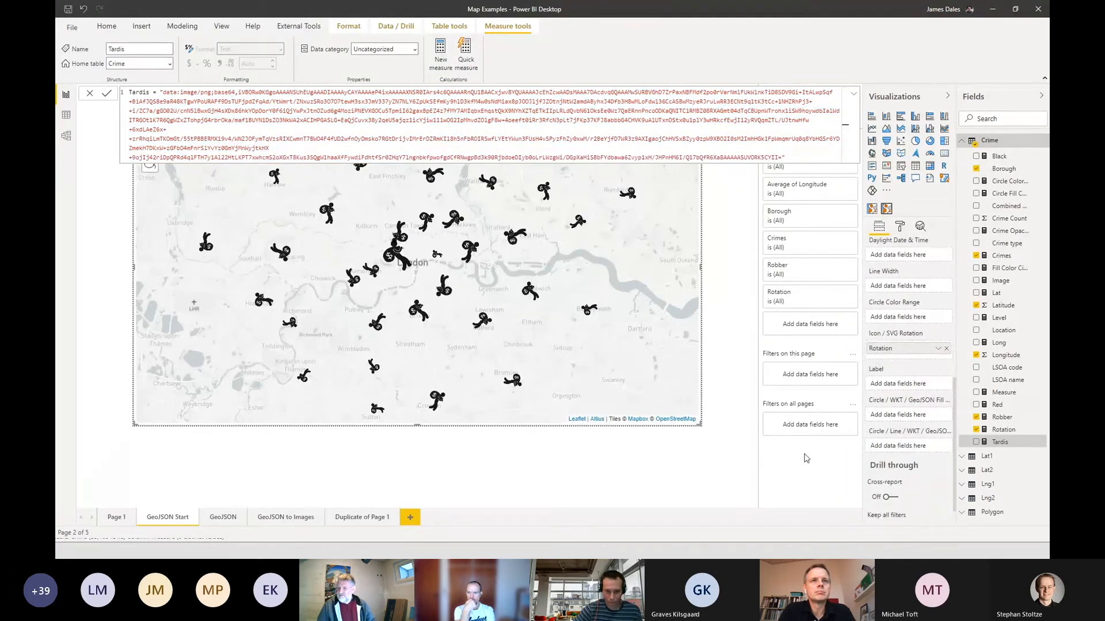
click(744, 233)
click(626, 319)
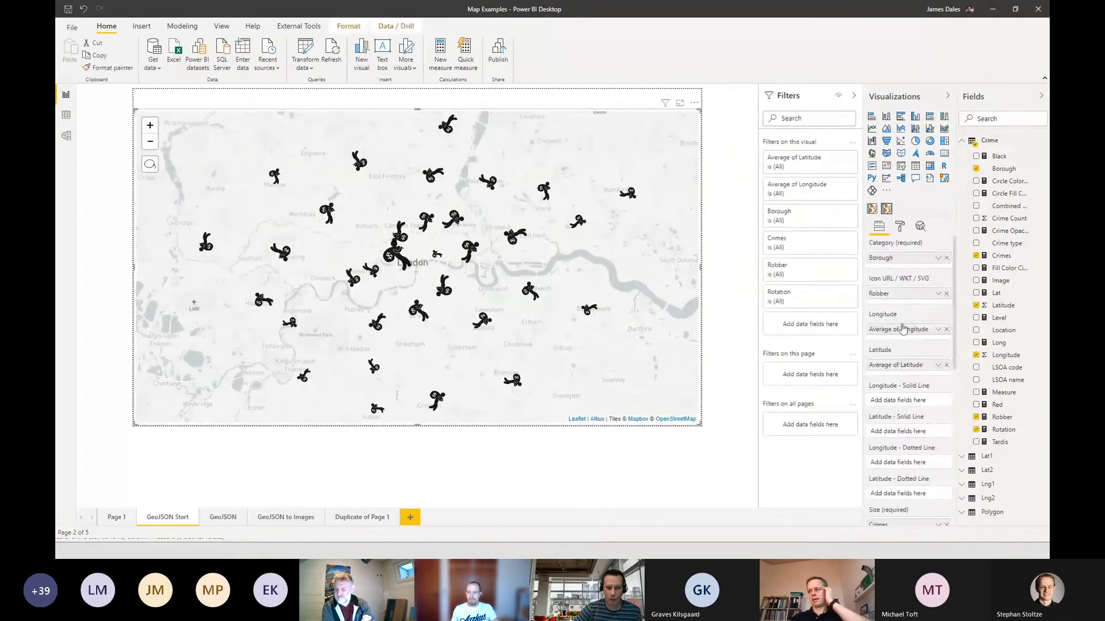
scroll(905, 401, down, 2)
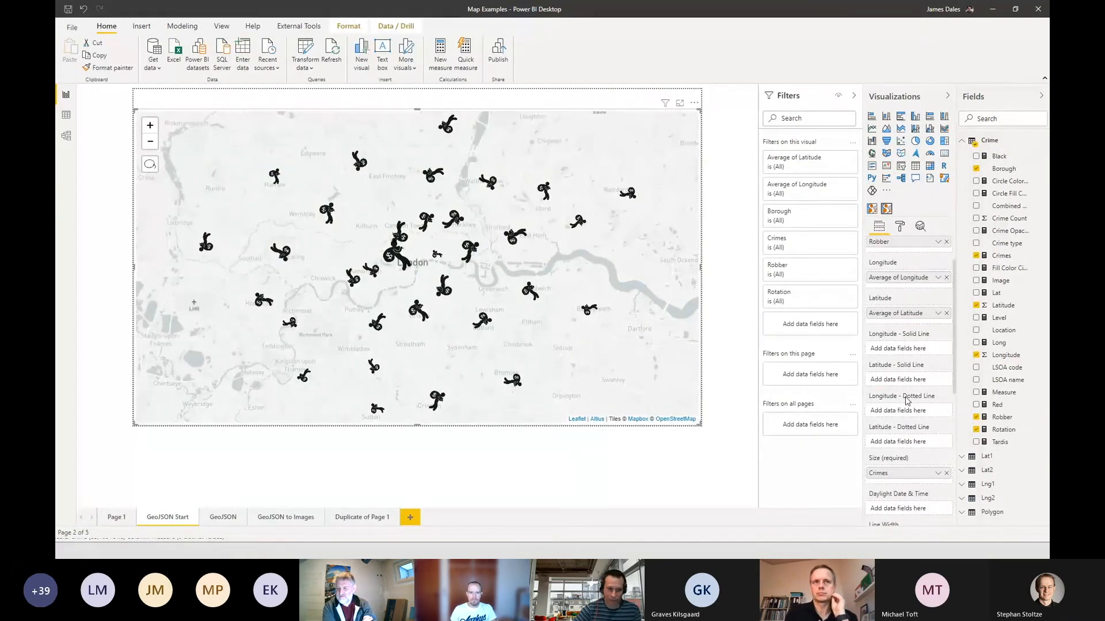
scroll(905, 404, down, 3)
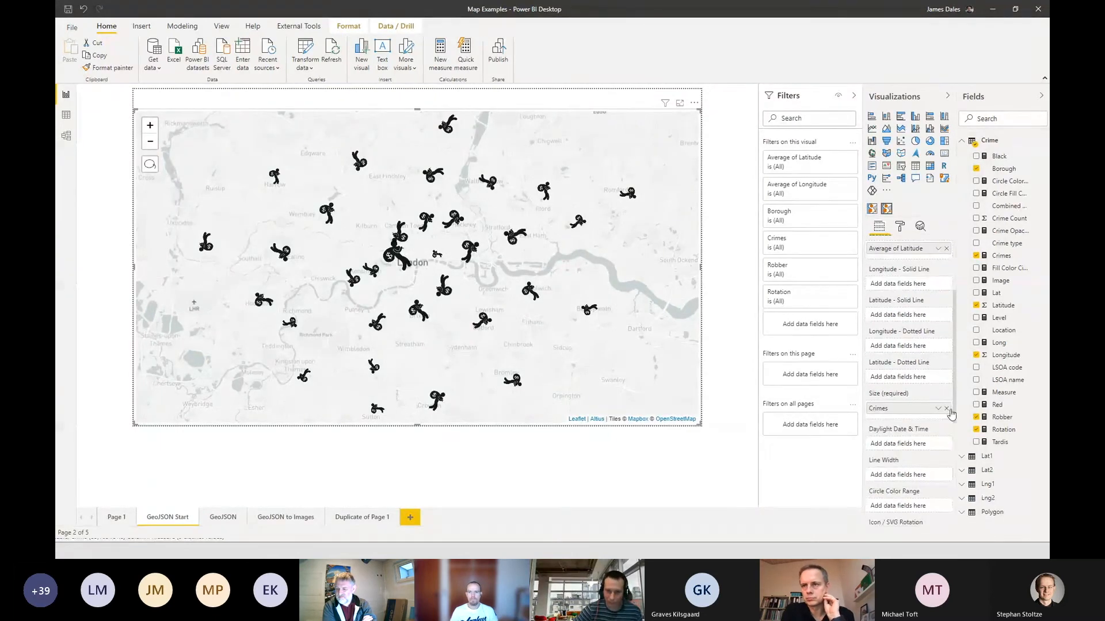
scroll(943, 276, up, 5)
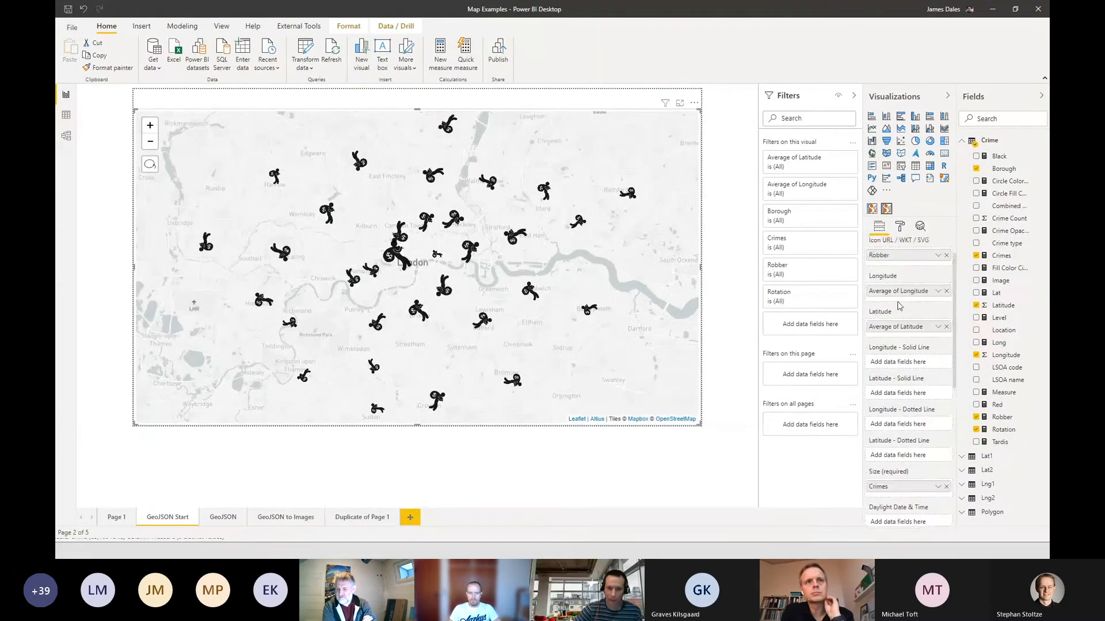
click(947, 294)
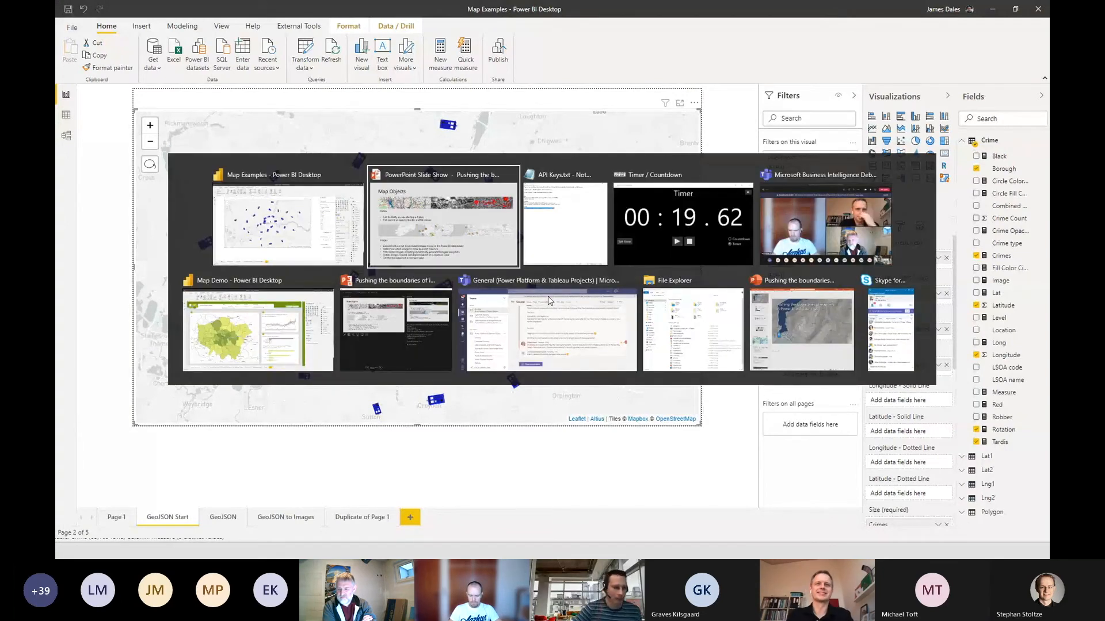
Present the Map Objects slide on lines and GeoJSON in PowerPoint, and view the map on the report's GeoJSON page.
key(alt+Tab)
key(Right)
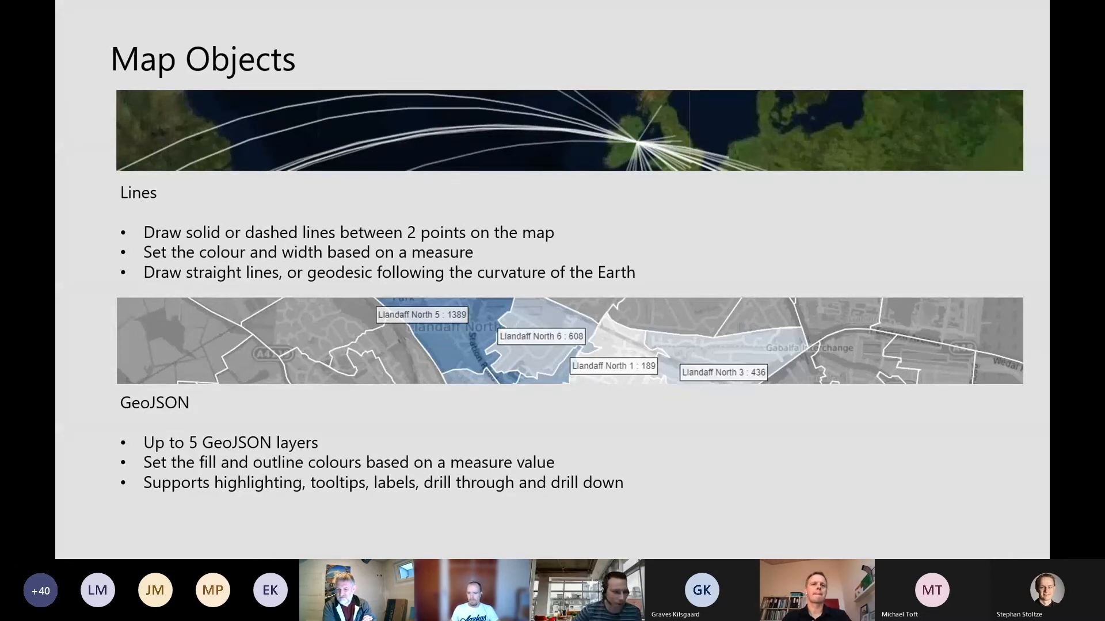
key(alt+Tab)
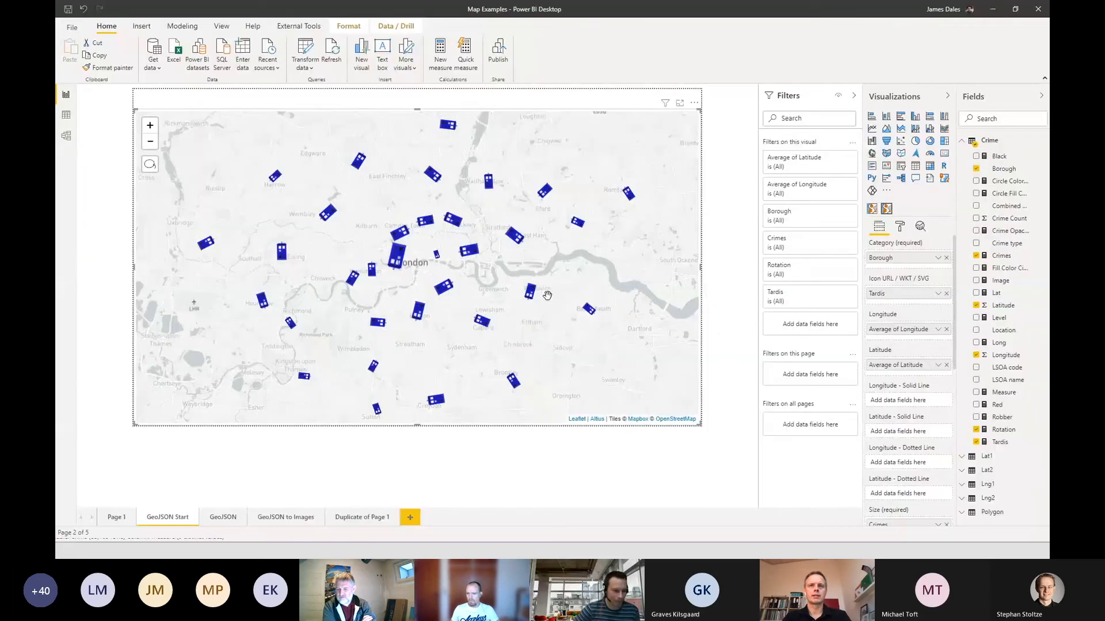
click(222, 517)
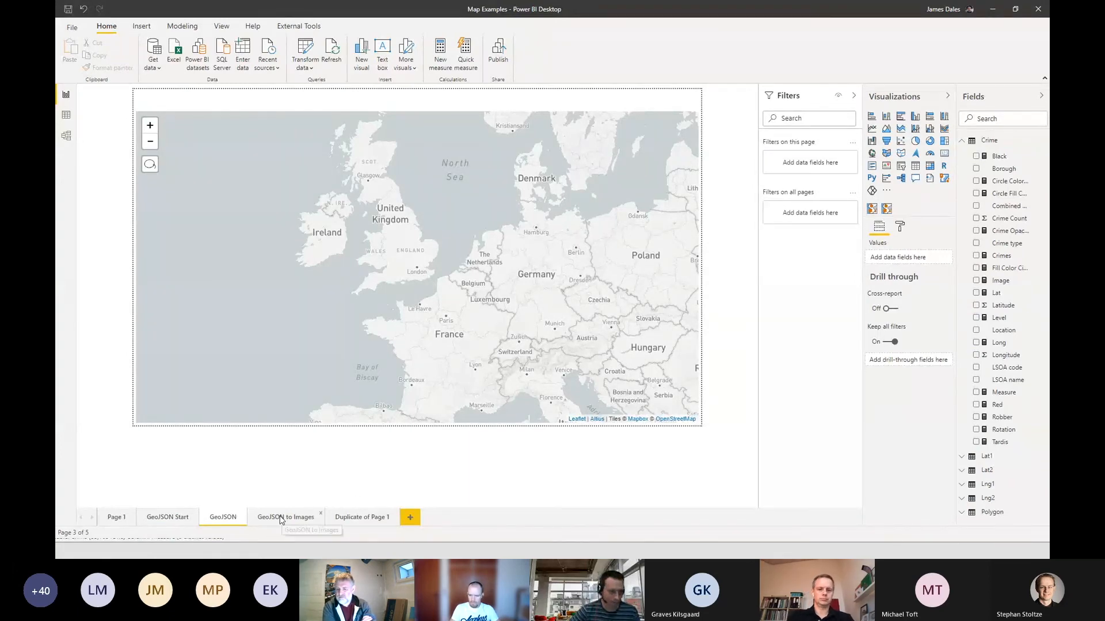
click(392, 368)
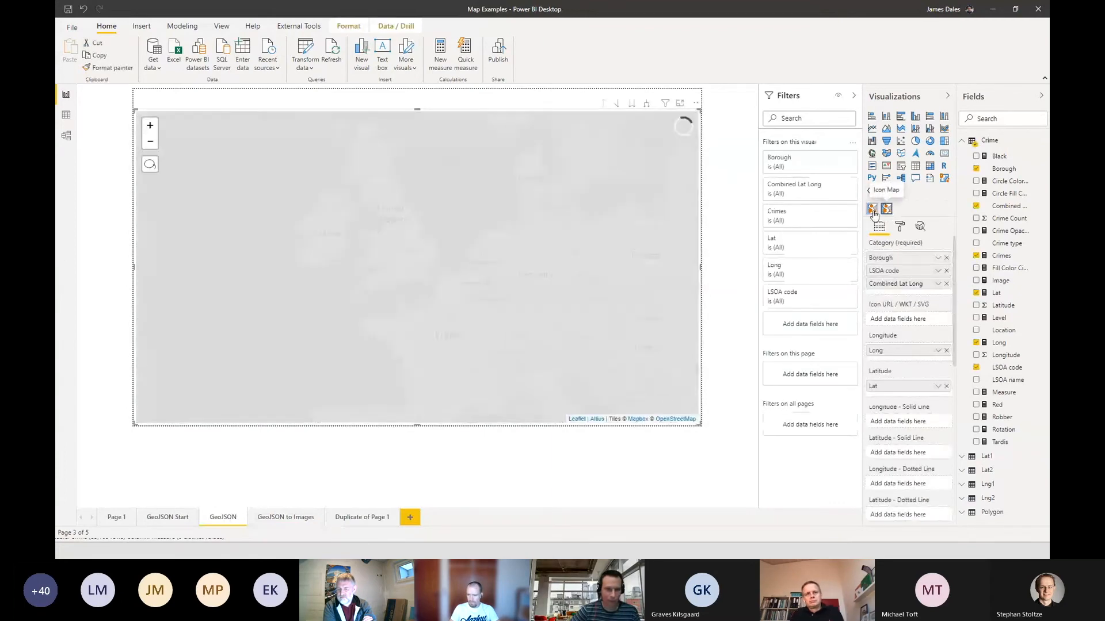
On the GeoJSON Start page, remove the Tardis, Average of Longitude and Average of Latitude fields from the London map.
click(169, 519)
click(872, 210)
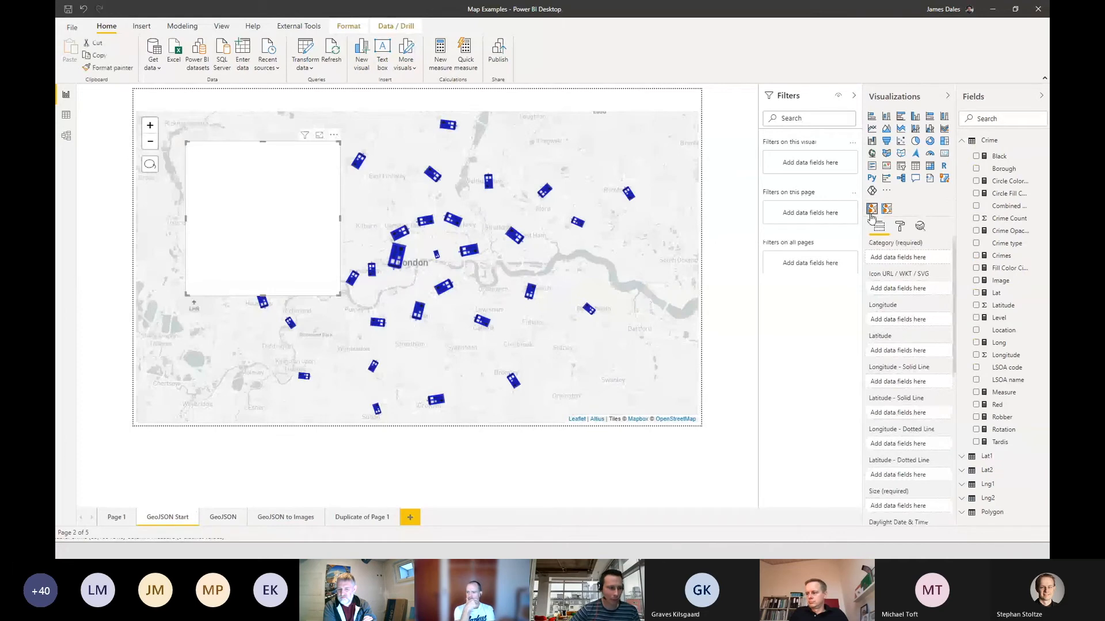
click(507, 149)
click(946, 286)
click(946, 316)
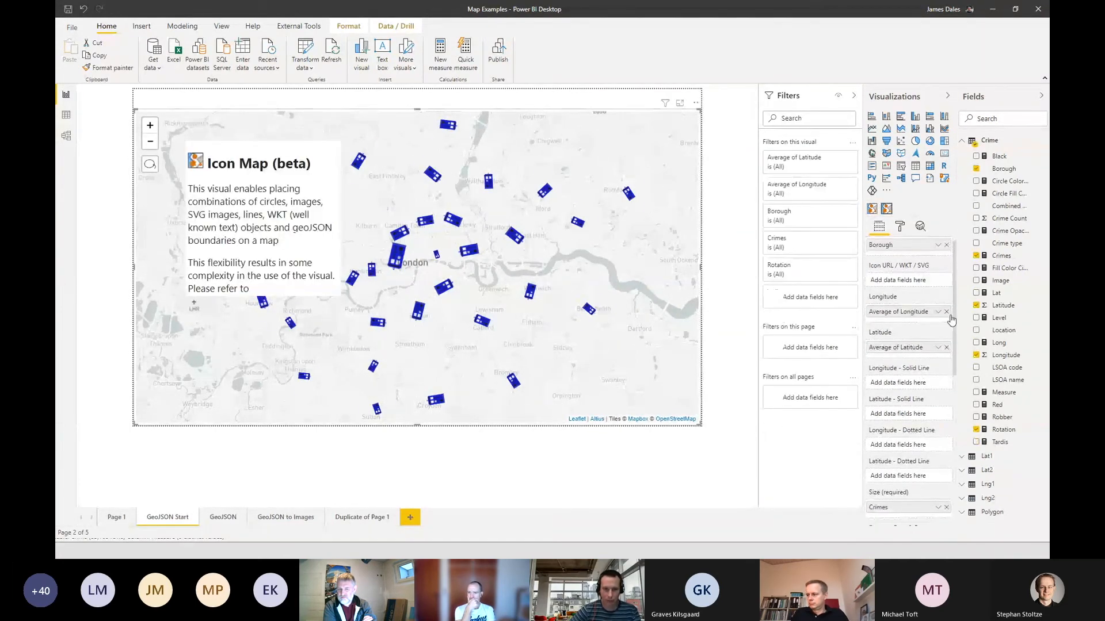
click(947, 343)
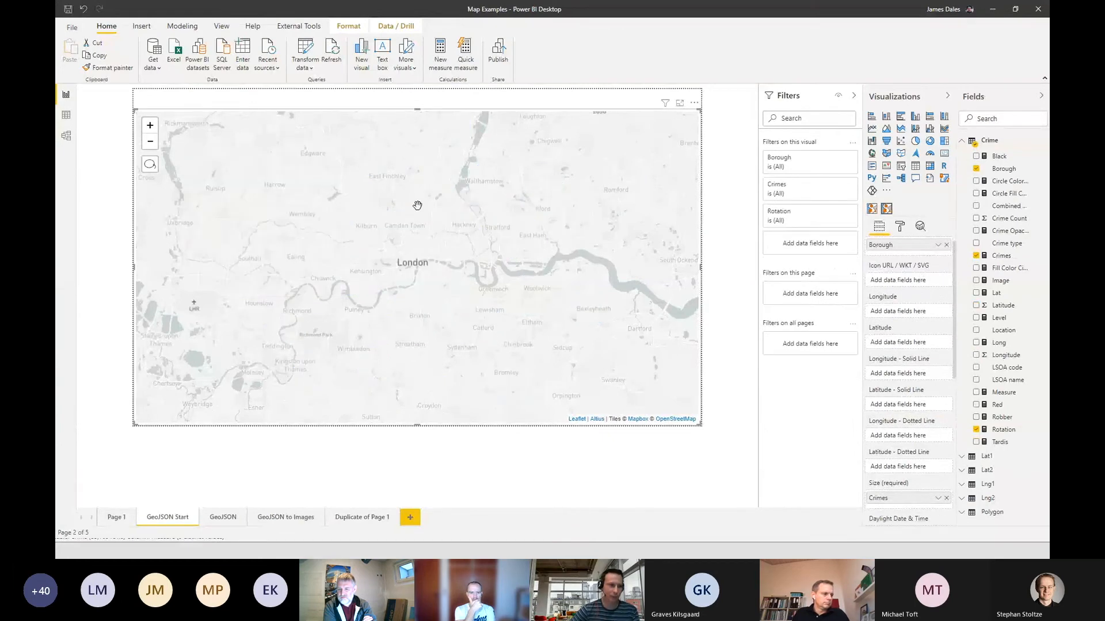
Delete the blank Icon Map visual overlapping the London map.
click(309, 100)
click(281, 156)
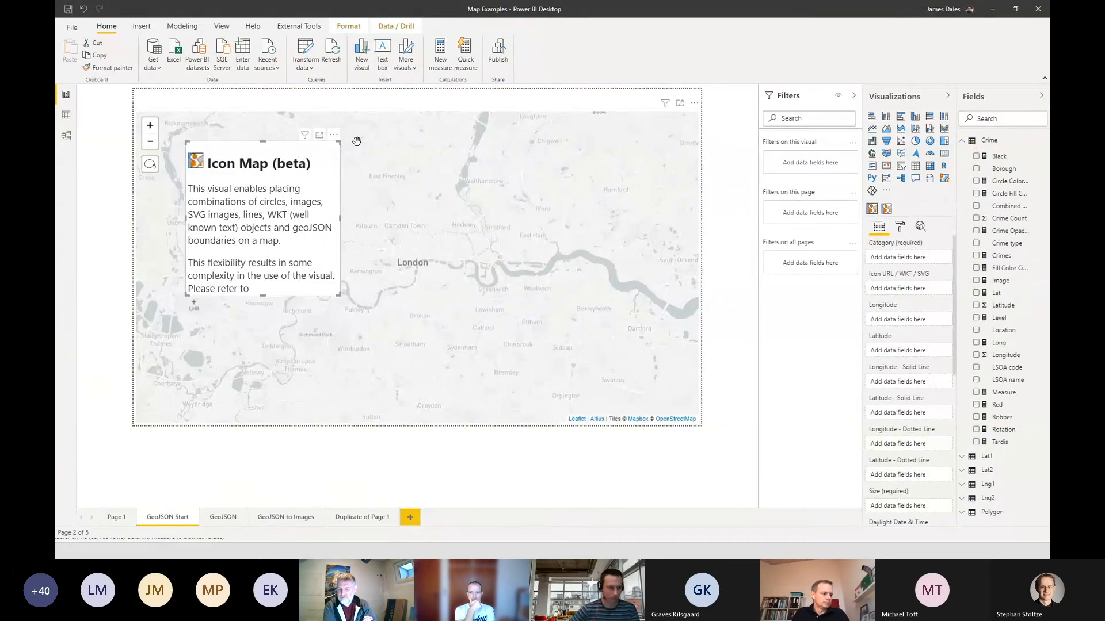
click(364, 121)
Turn on GeoJSON for the London map with 2 levels and paste the lad.json address as the first GeoJSON URL.
click(899, 226)
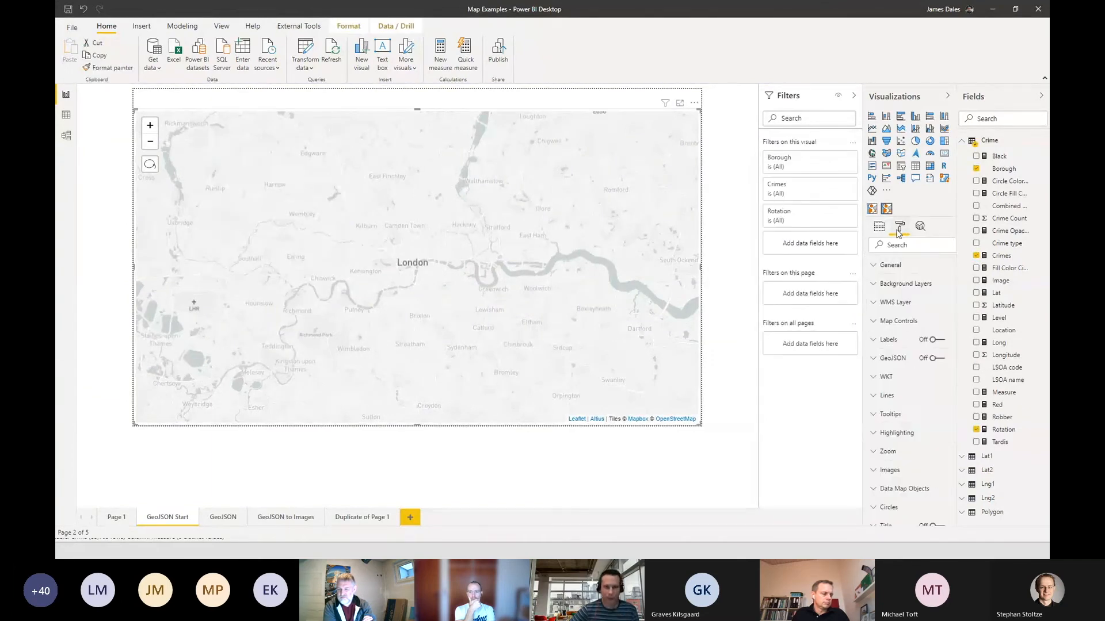
click(944, 360)
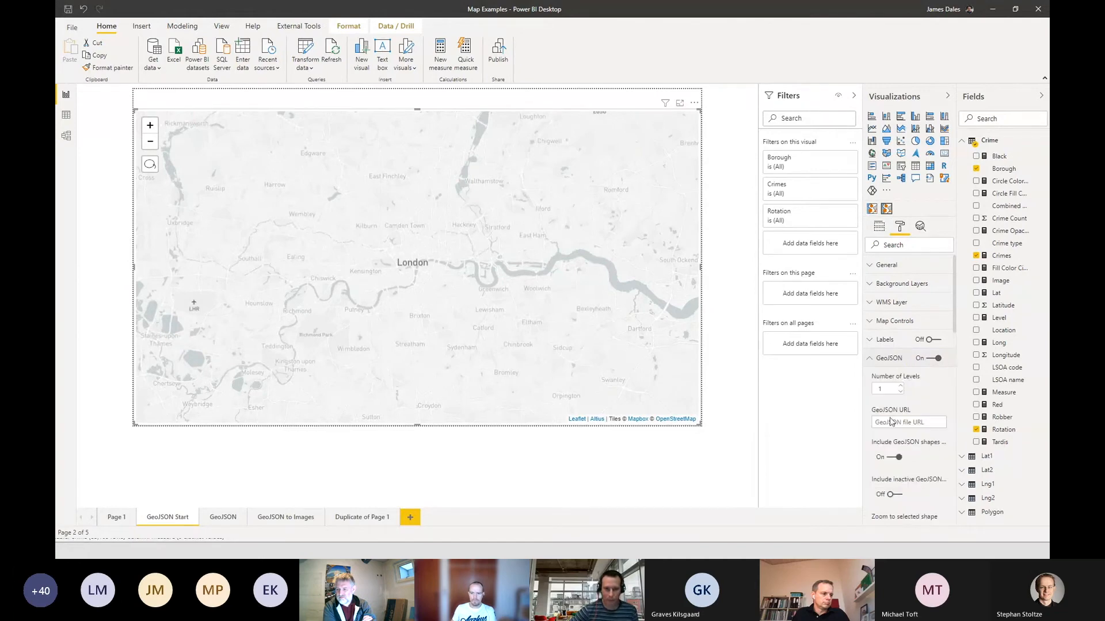
click(911, 421)
key(ctrl+v)
key(Return)
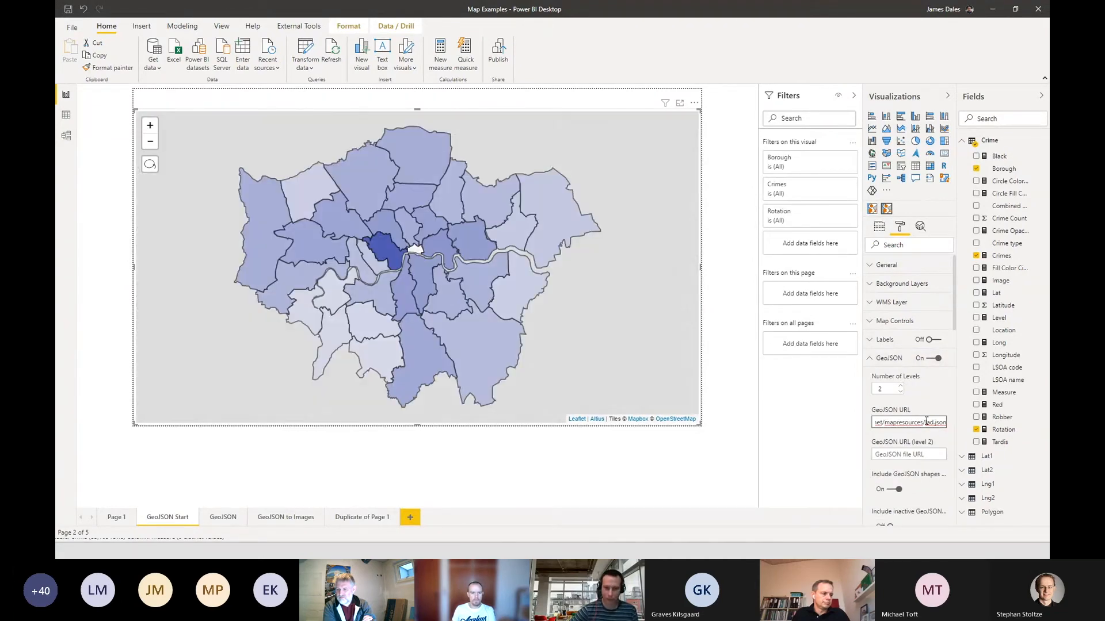
Copy the london_lsoa.json address and paste it as the map's level 2 GeoJSON URL.
key(alt+Tab)
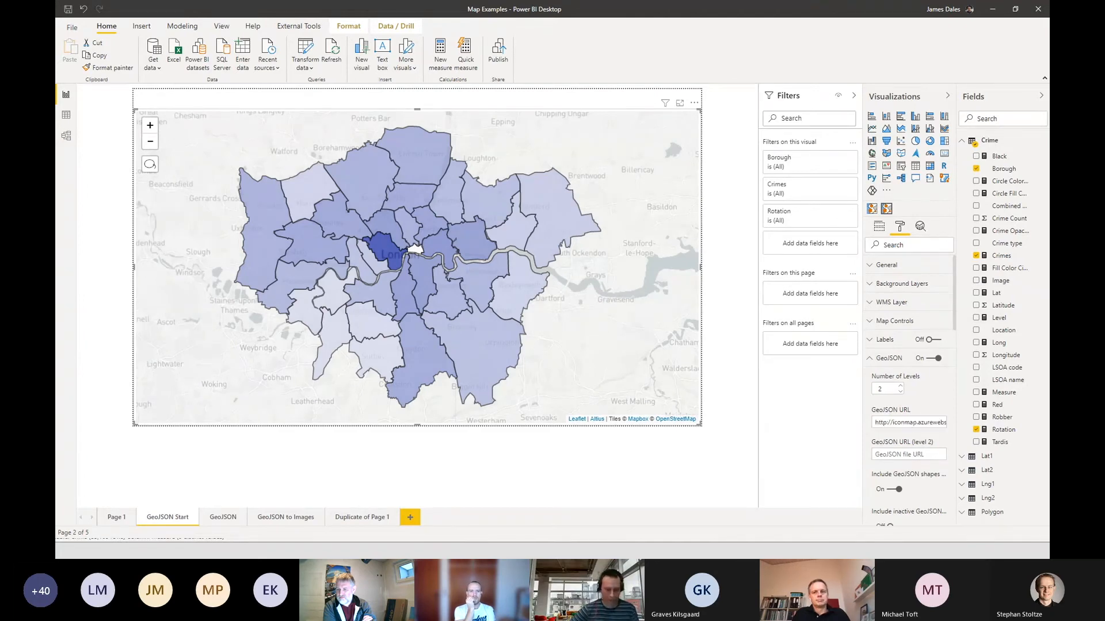
click(934, 452)
key(ctrl+v)
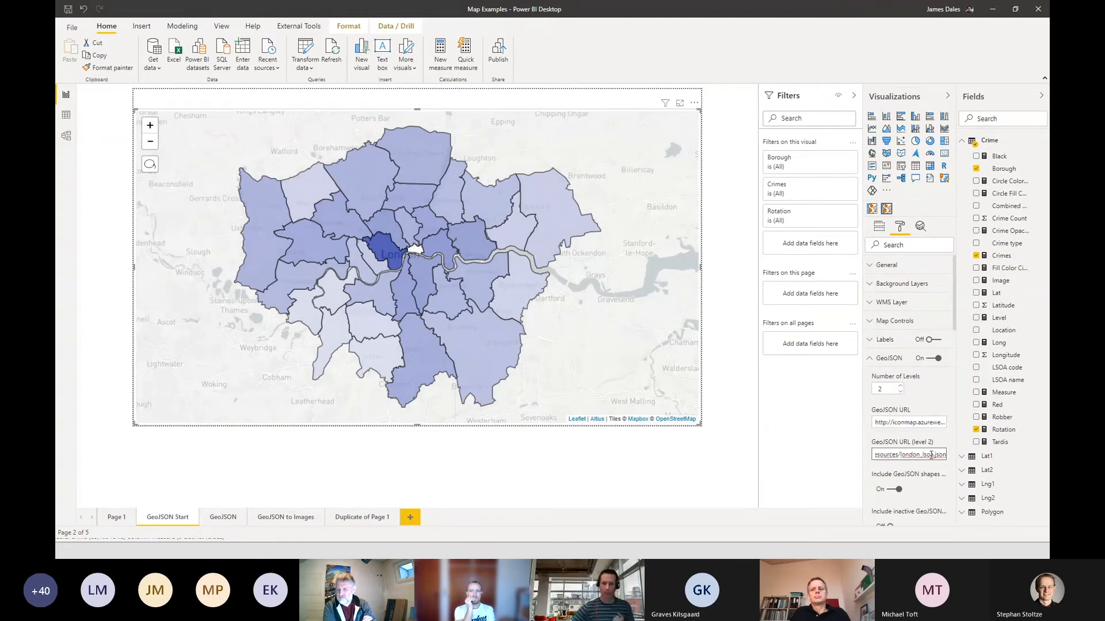
key(Return)
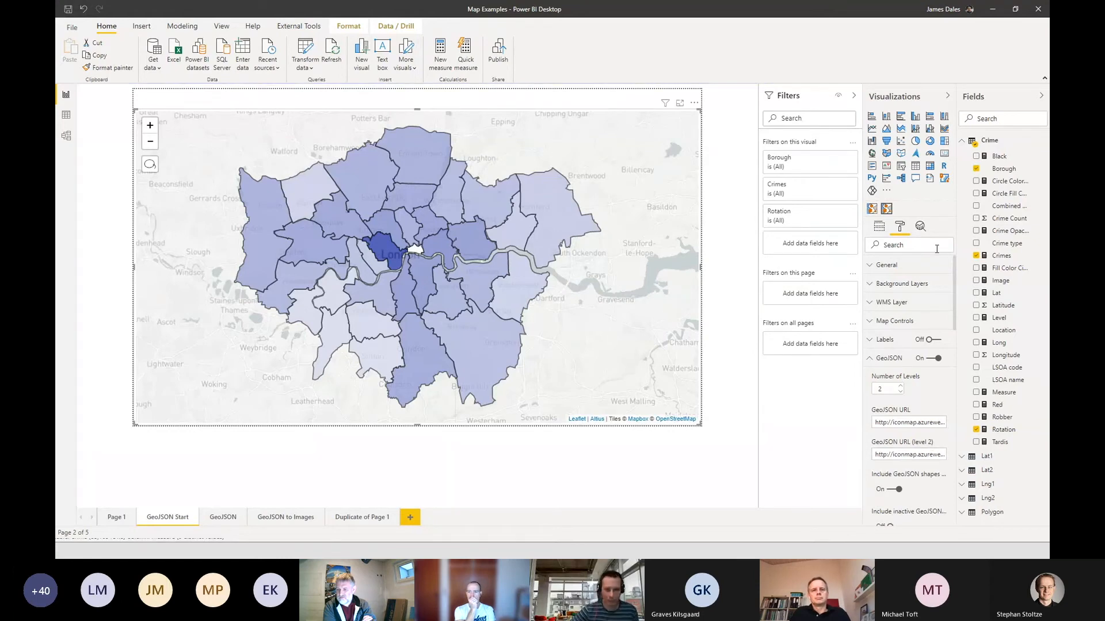
Add LSOA code below Borough in the map's Category field, turn on drill mode and drill down into Westminster.
click(879, 227)
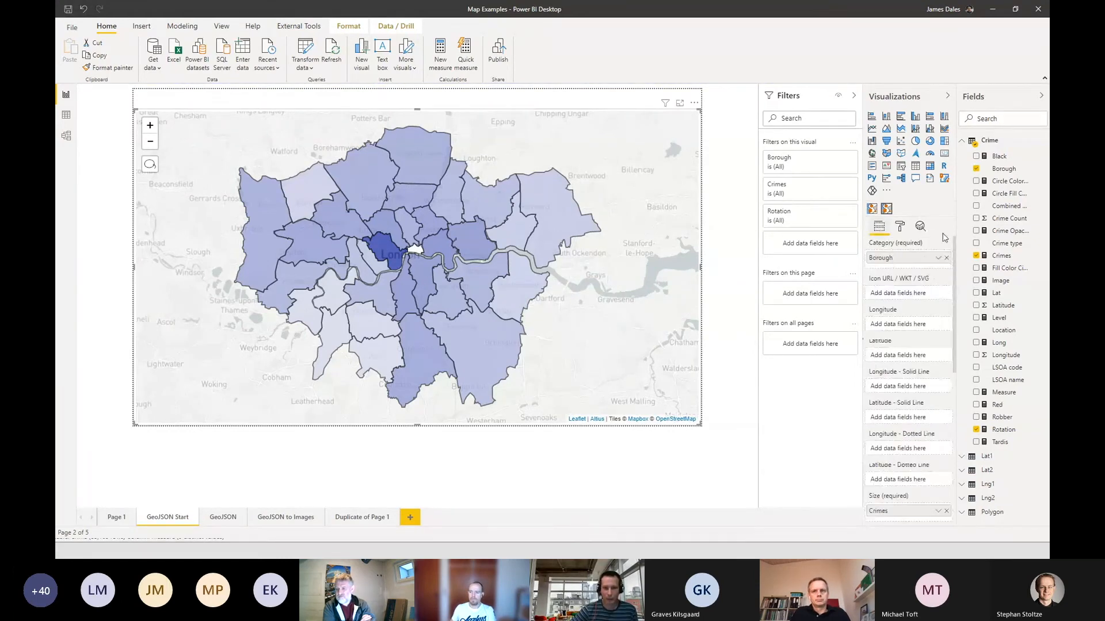
drag(1005, 367, 925, 269)
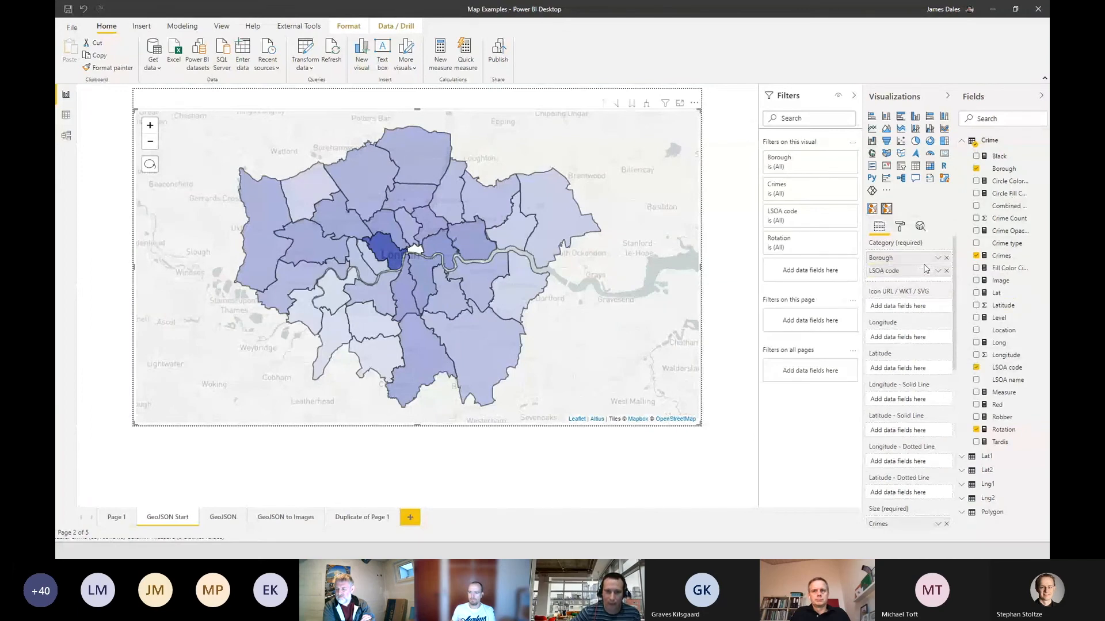
click(618, 105)
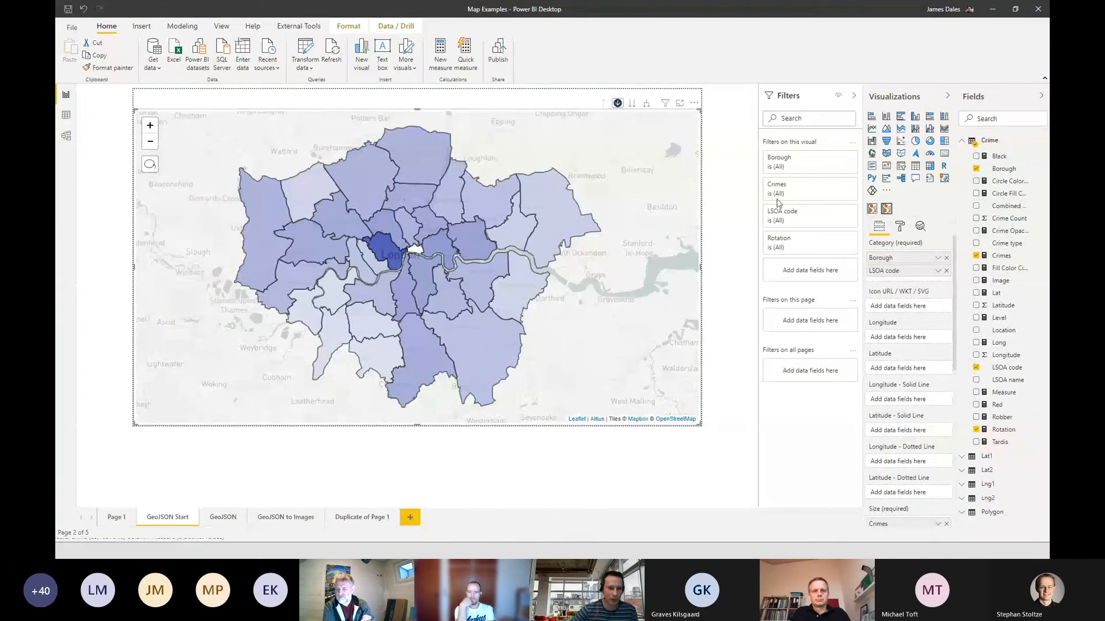
click(870, 209)
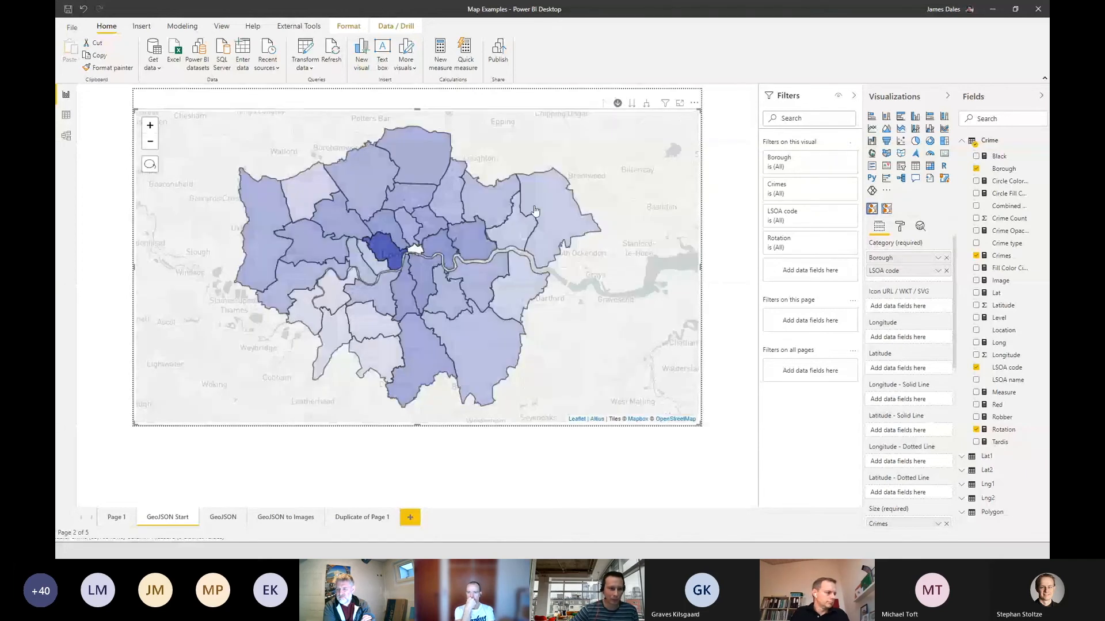
click(387, 253)
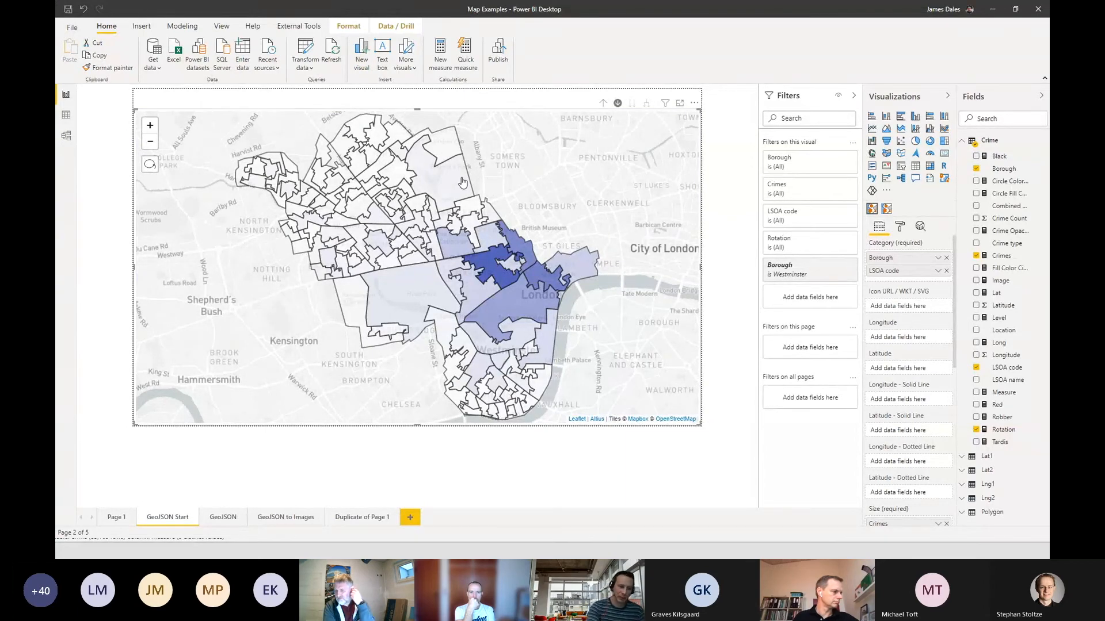
On the GeoJSON page, turn on the map's drill mode and drill through Westminster into LSOA E01033595.
click(221, 521)
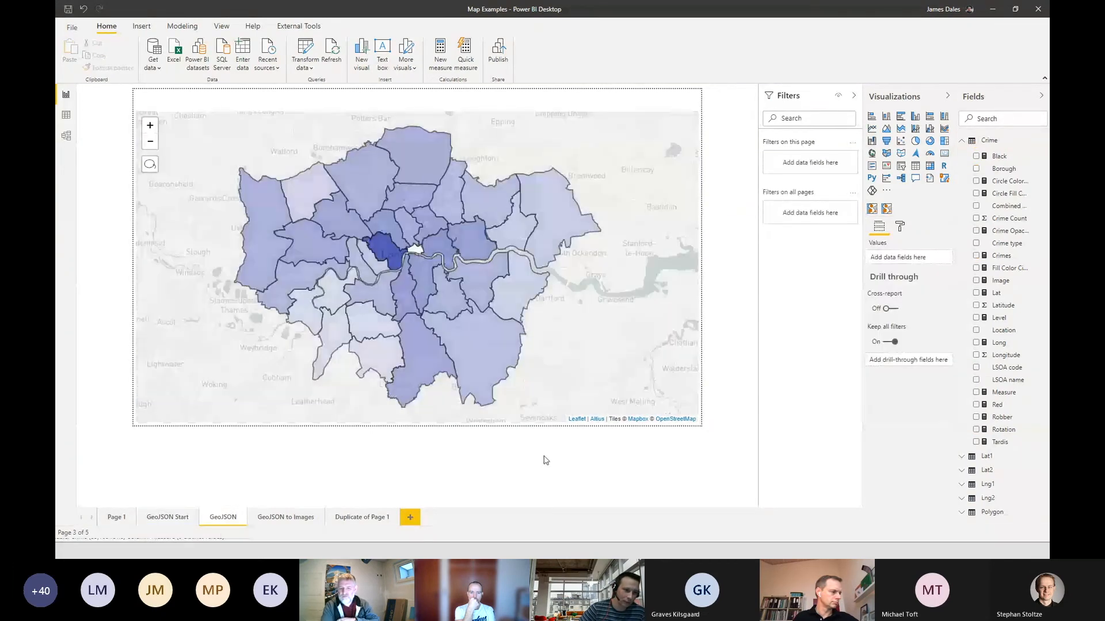
click(385, 254)
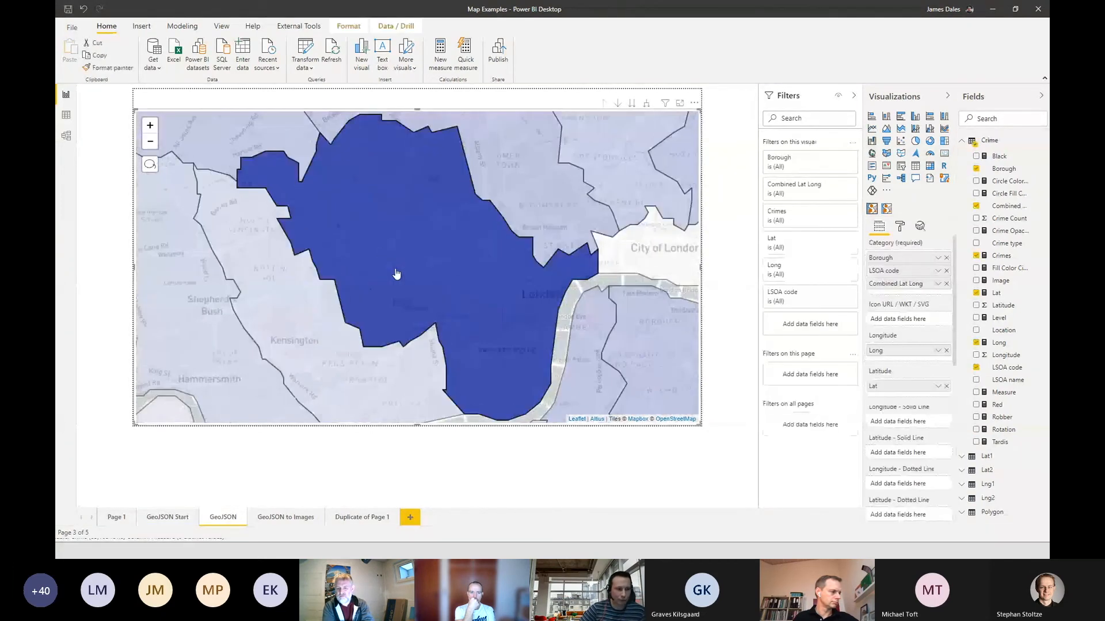
click(885, 211)
click(872, 210)
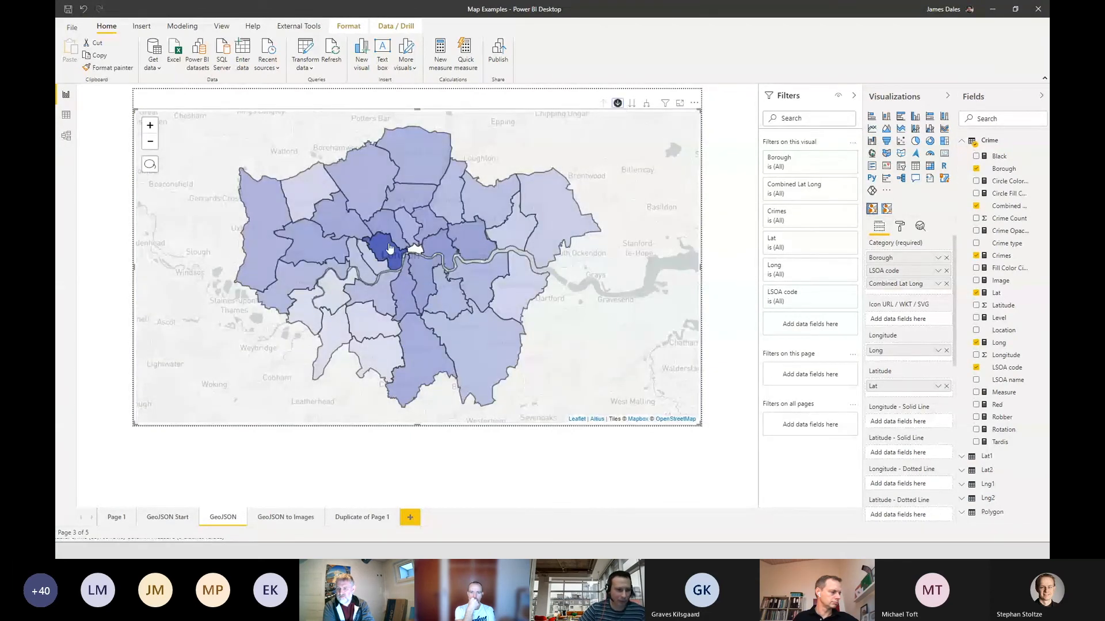
click(389, 249)
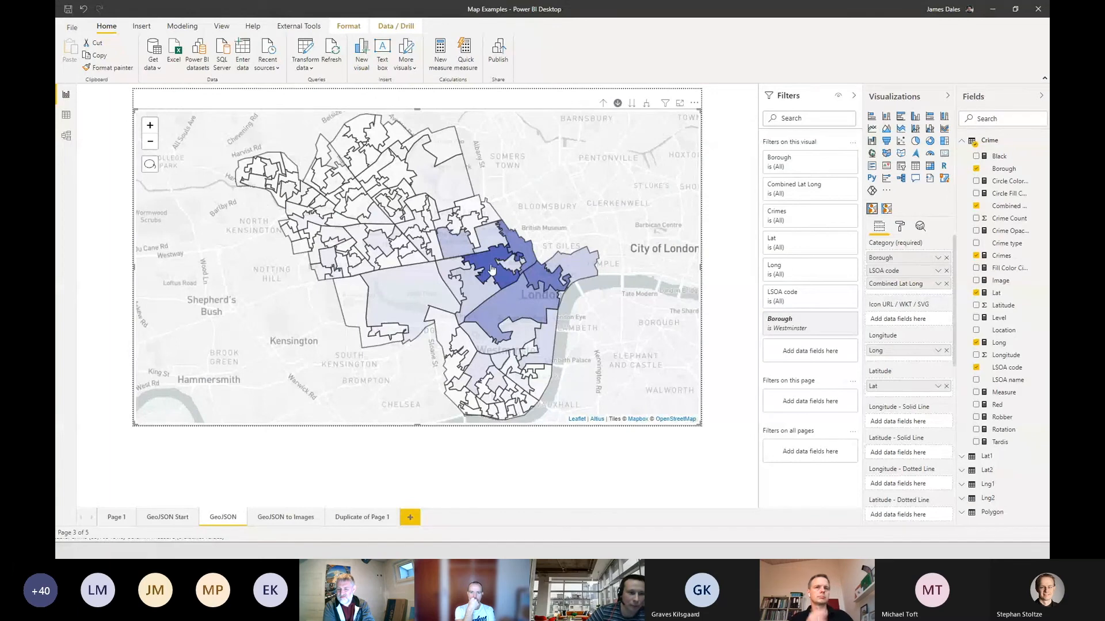
click(491, 269)
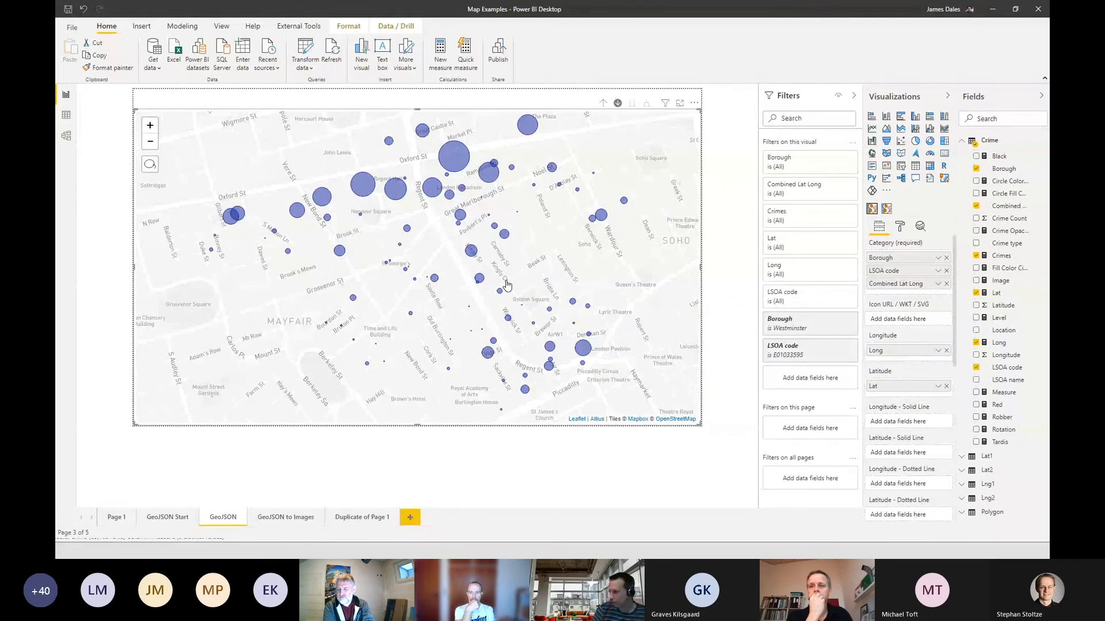
On the GeoJSON to Images page, turn on the map's drill mode and drill through Westminster into LSOA E01033595.
click(271, 516)
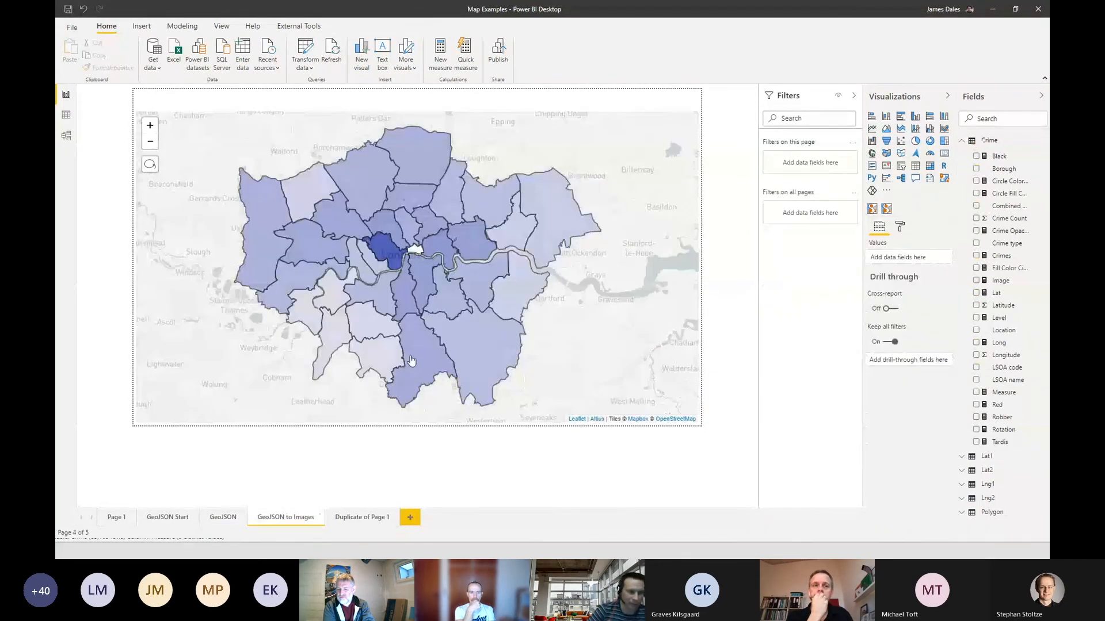
click(385, 247)
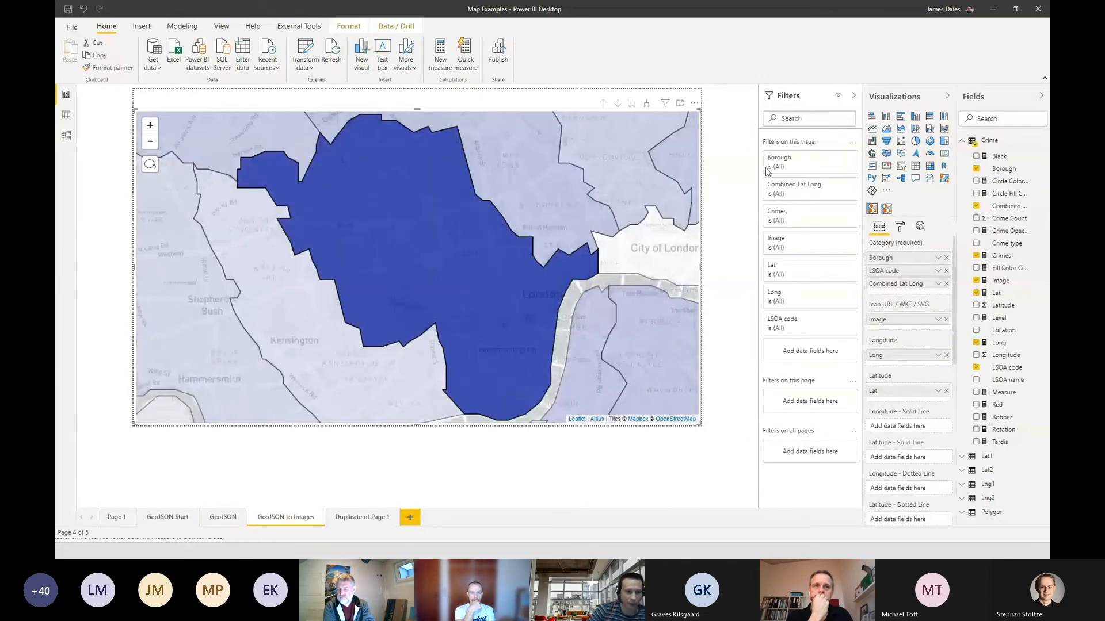
click(886, 210)
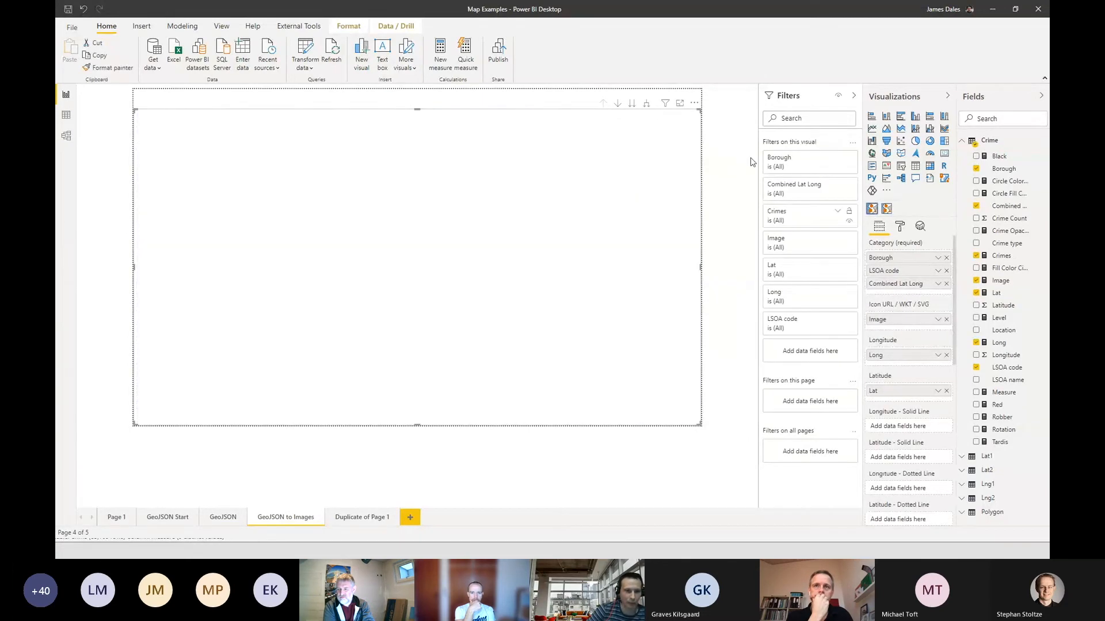
click(385, 250)
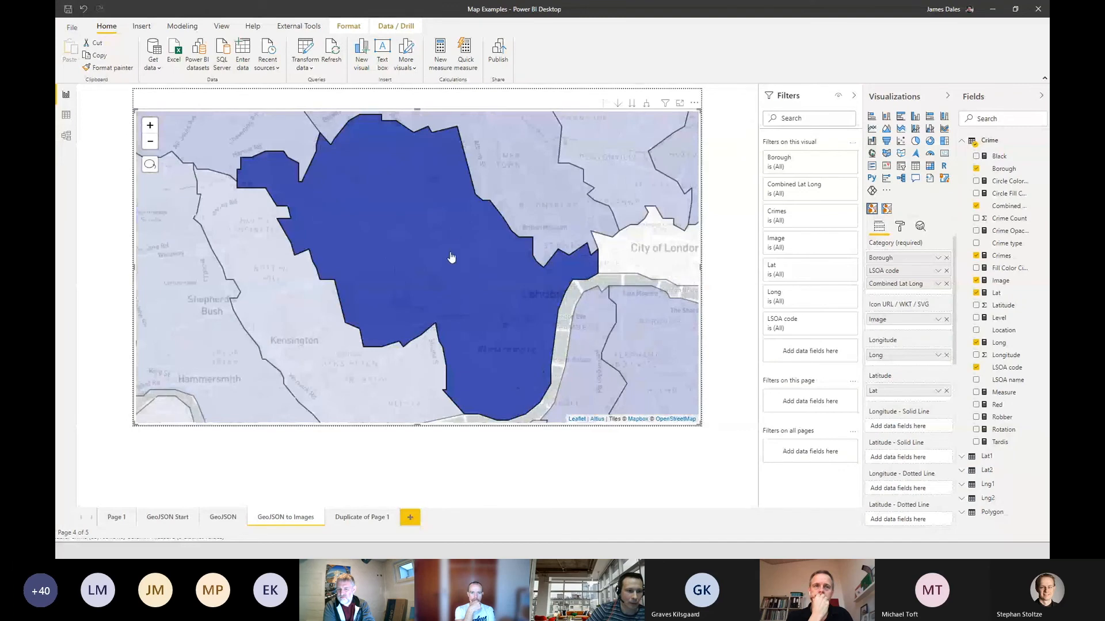
click(886, 209)
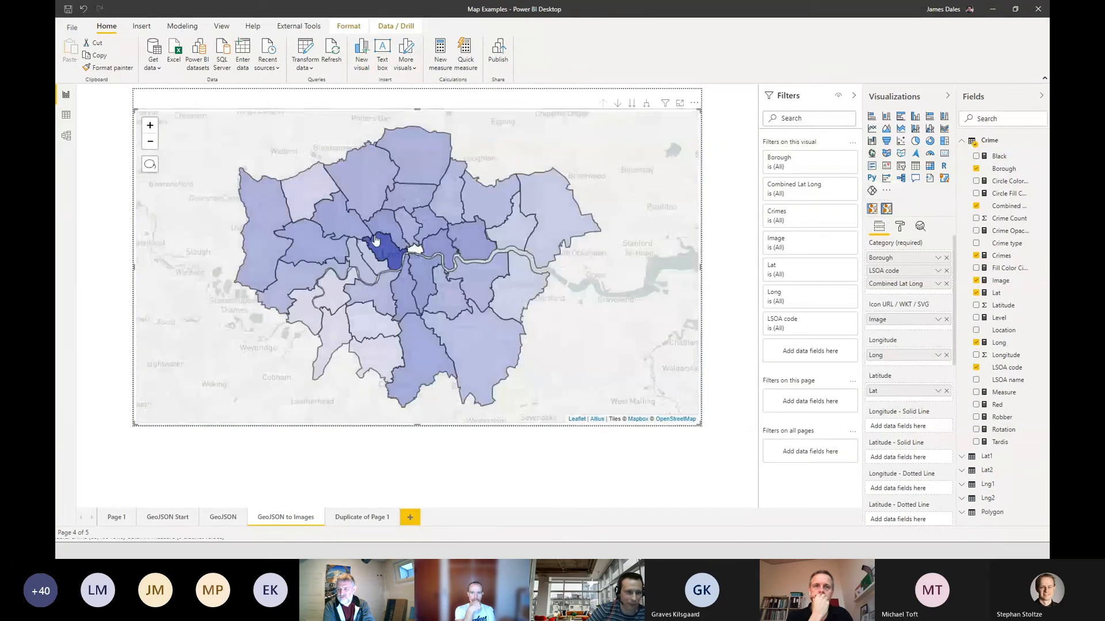
click(375, 241)
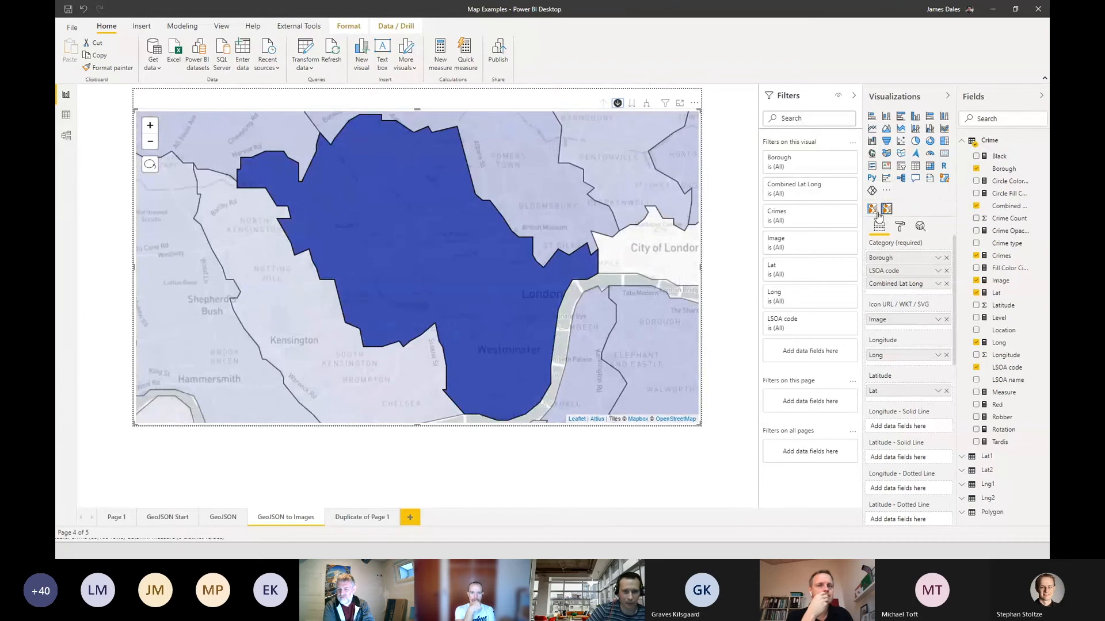
click(872, 209)
click(396, 247)
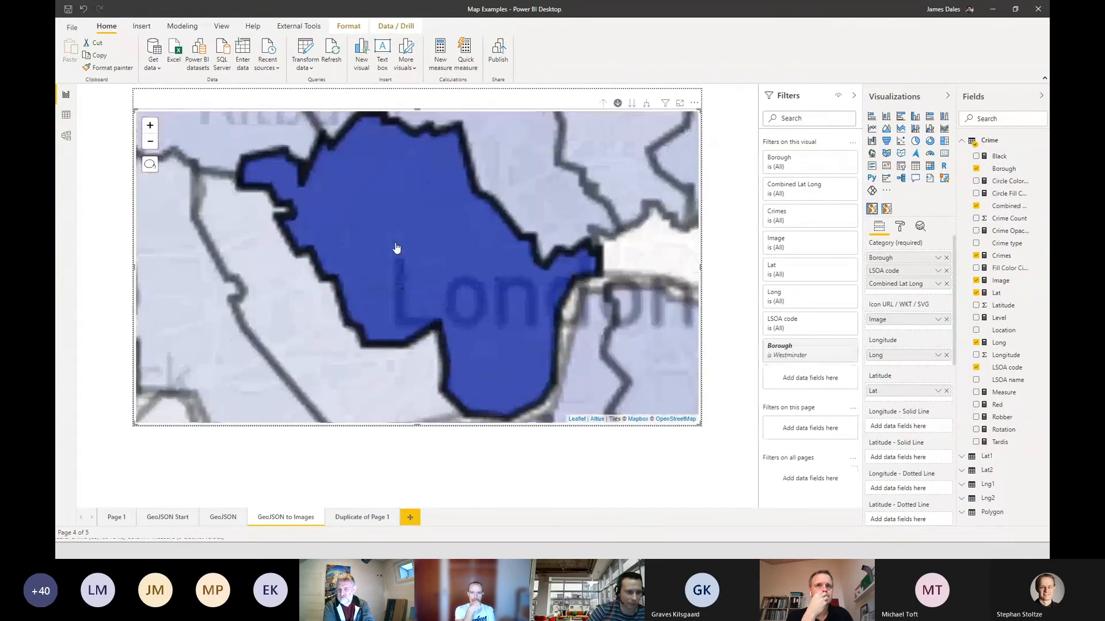
click(480, 261)
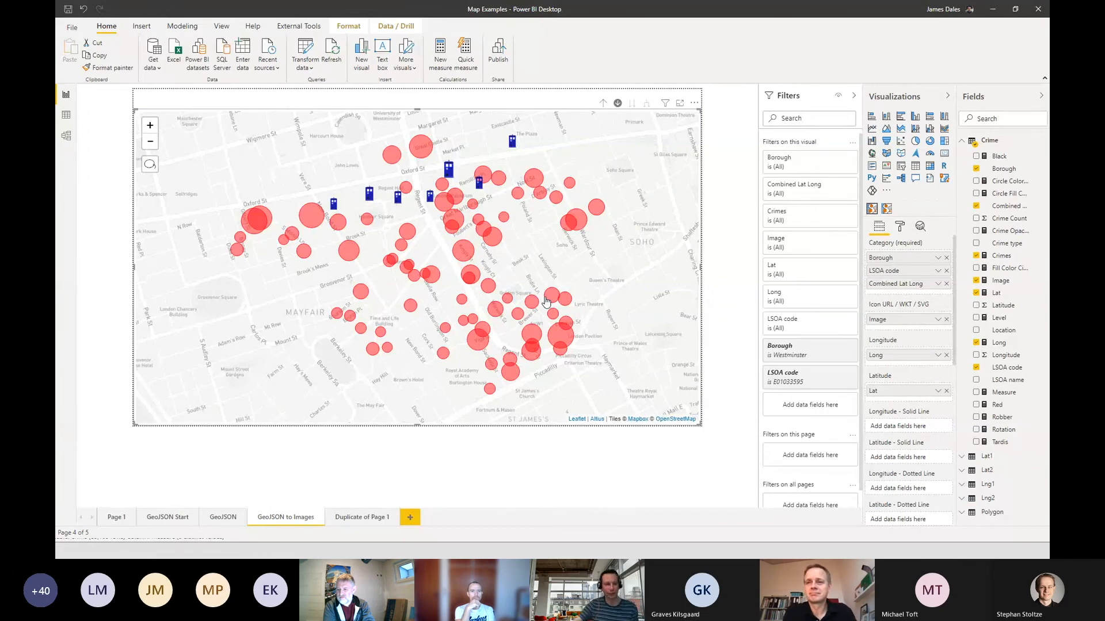
Show the Well Known Text (WKT) slide in the PowerPoint slide show and return to the Map Examples report.
key(alt+Tab)
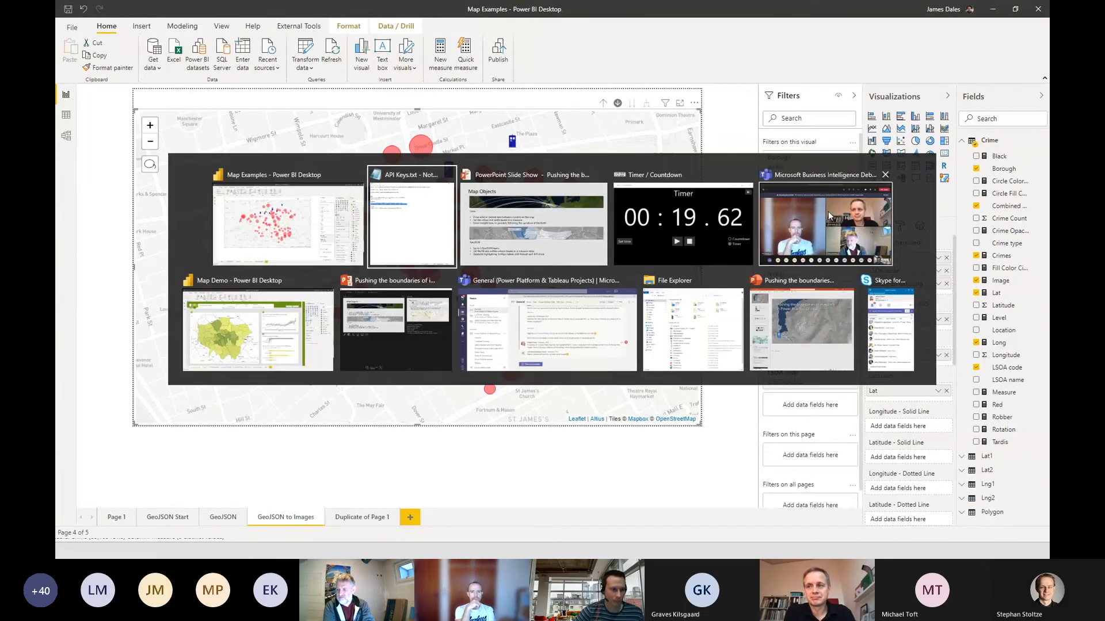
key(Right)
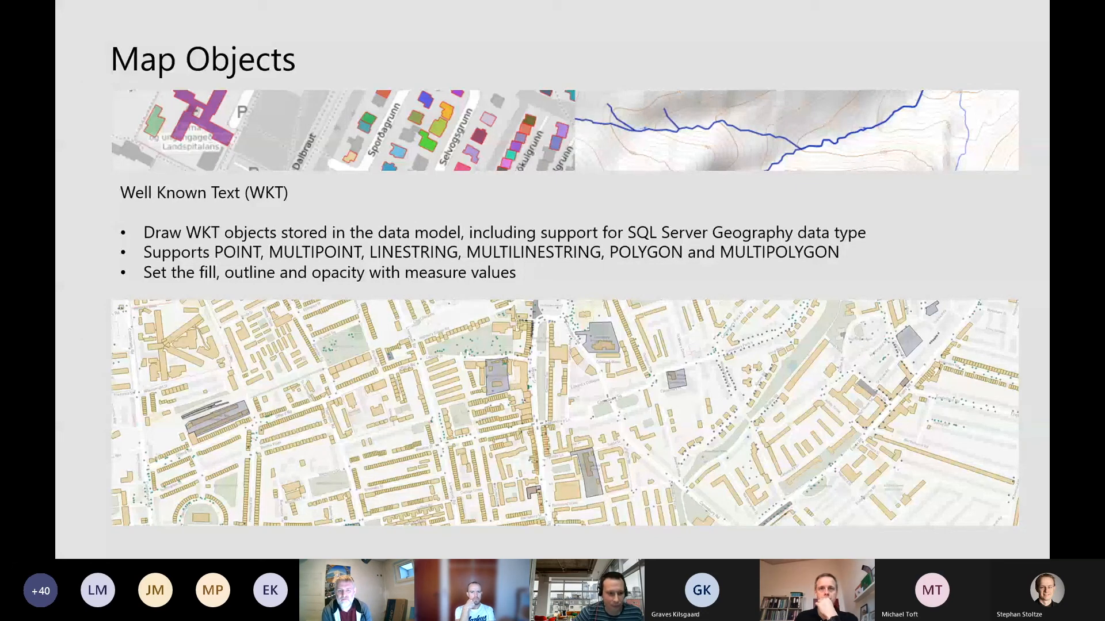
key(alt+Tab)
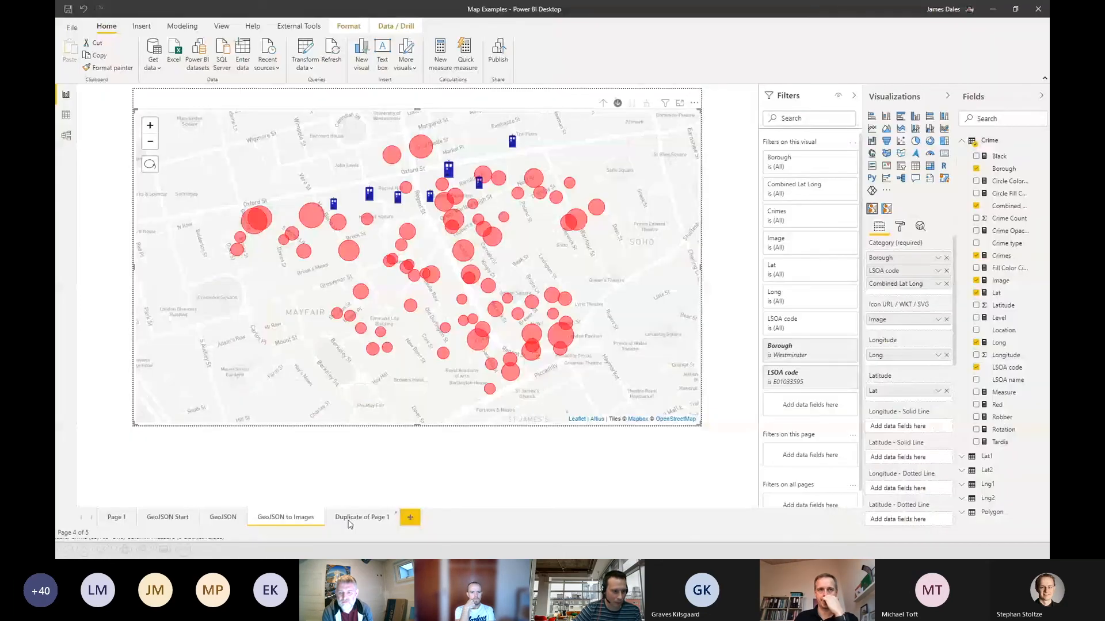
On Duplicate of Page 1, reshape the WKT polygon by setting Lng1 to -3, Lat1 to 23, Lng2 to 12 and Lat2 to 28.
click(348, 519)
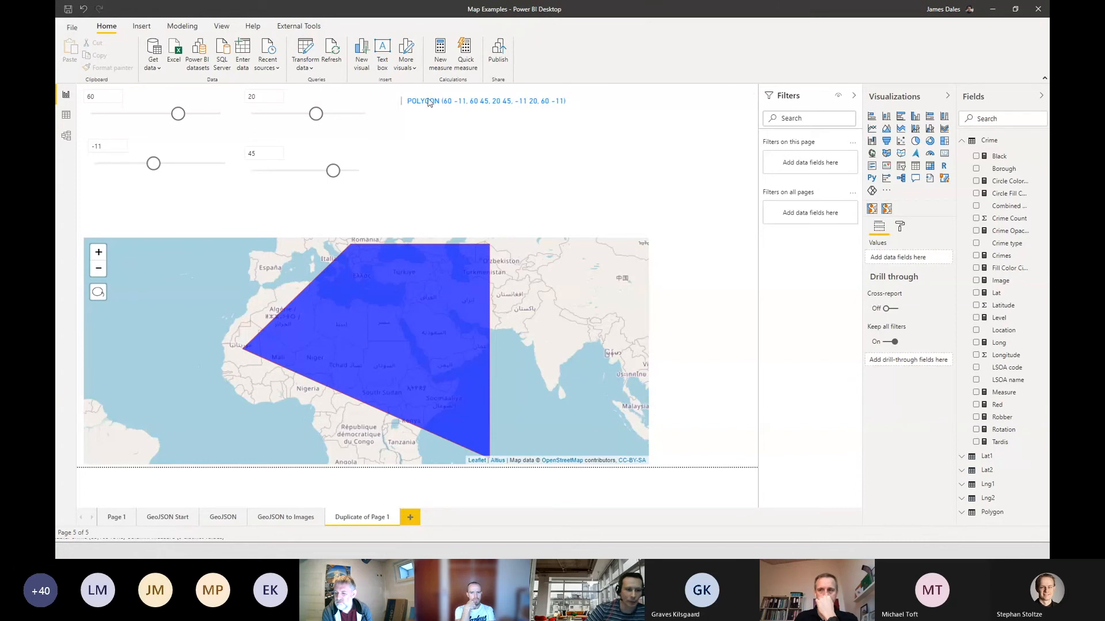
drag(178, 114, 156, 113)
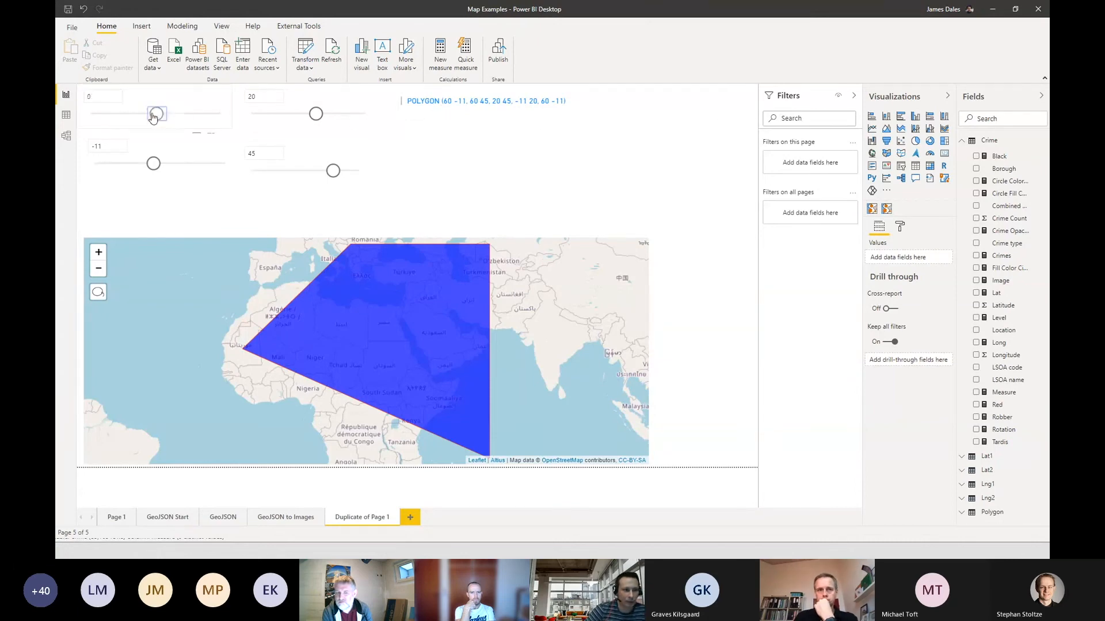
drag(153, 163, 178, 164)
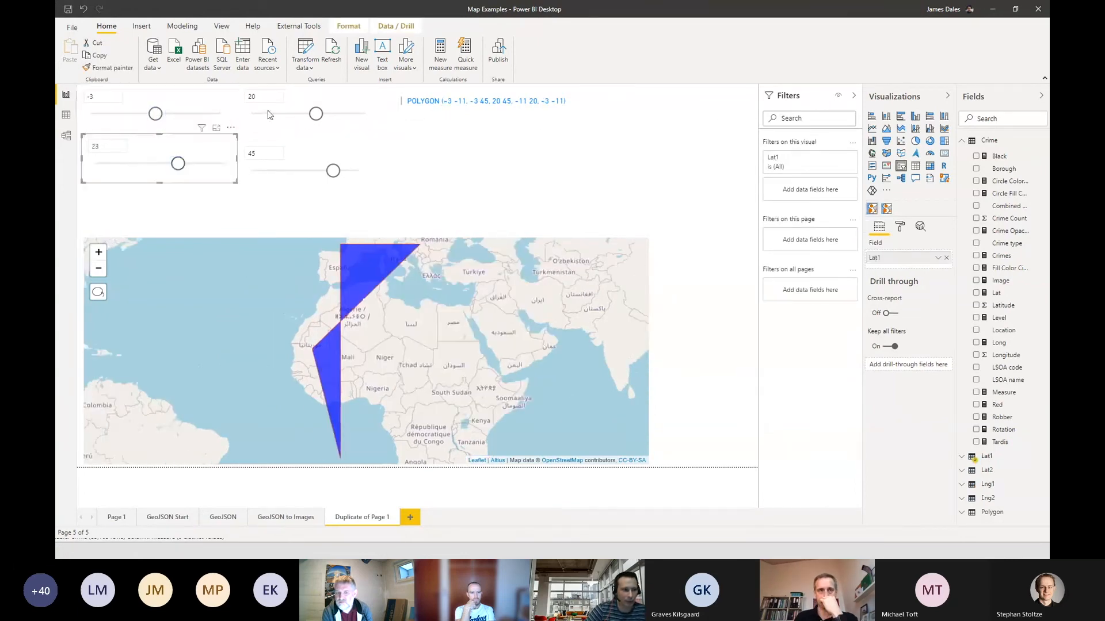
drag(313, 114, 296, 113)
drag(333, 170, 323, 171)
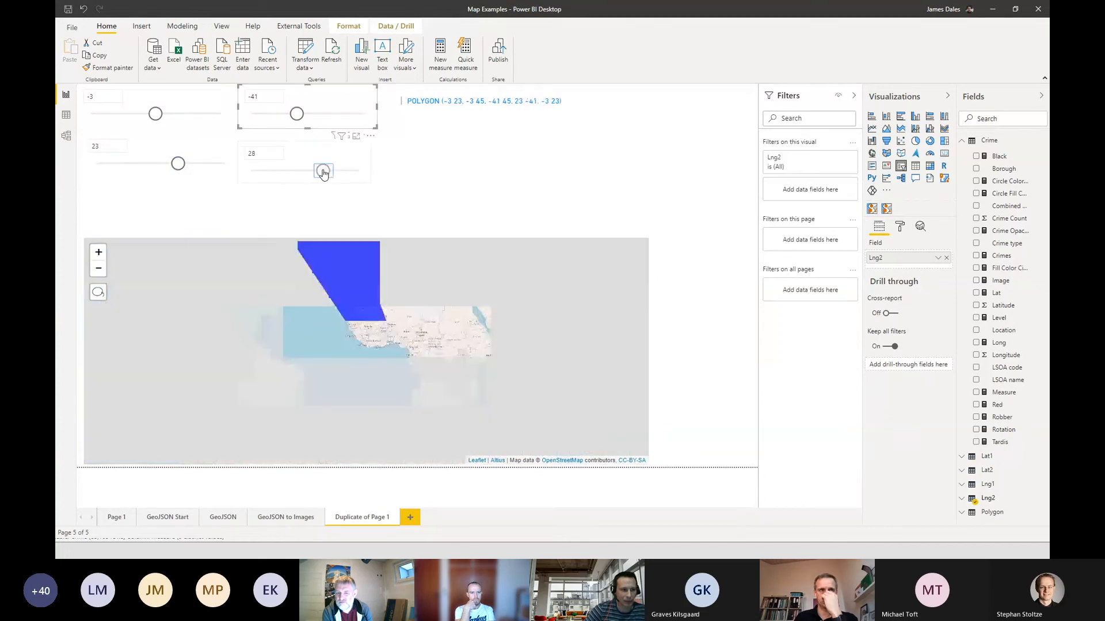
drag(296, 113, 313, 113)
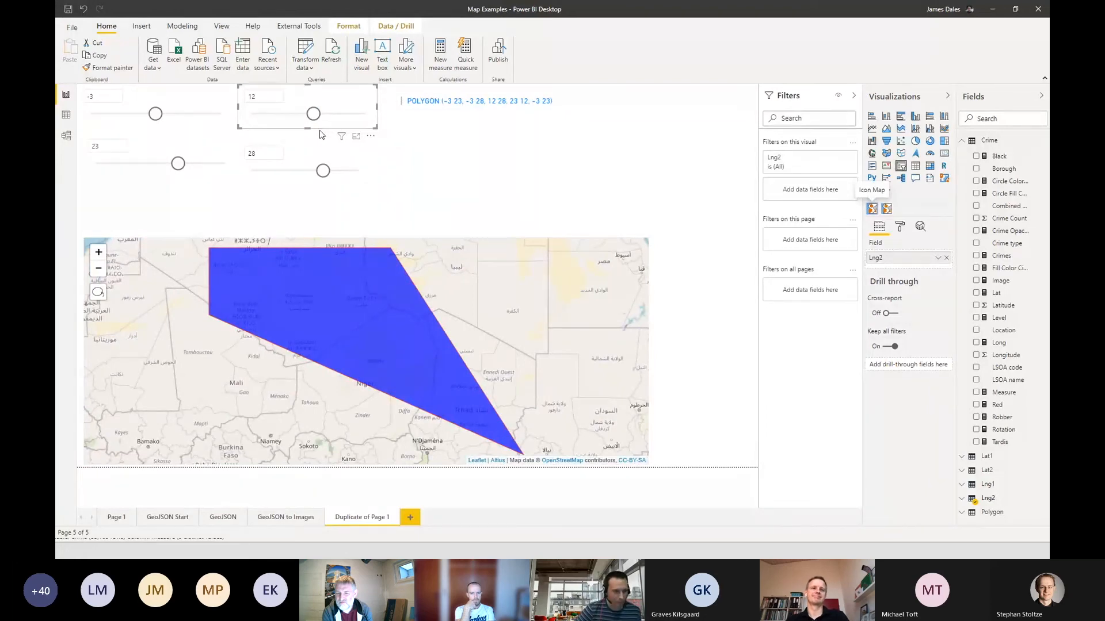
Switch to the Map Demo report in Power BI Desktop, showing the London Property Sales page.
key(alt+Tab)
key(alt+Tab)
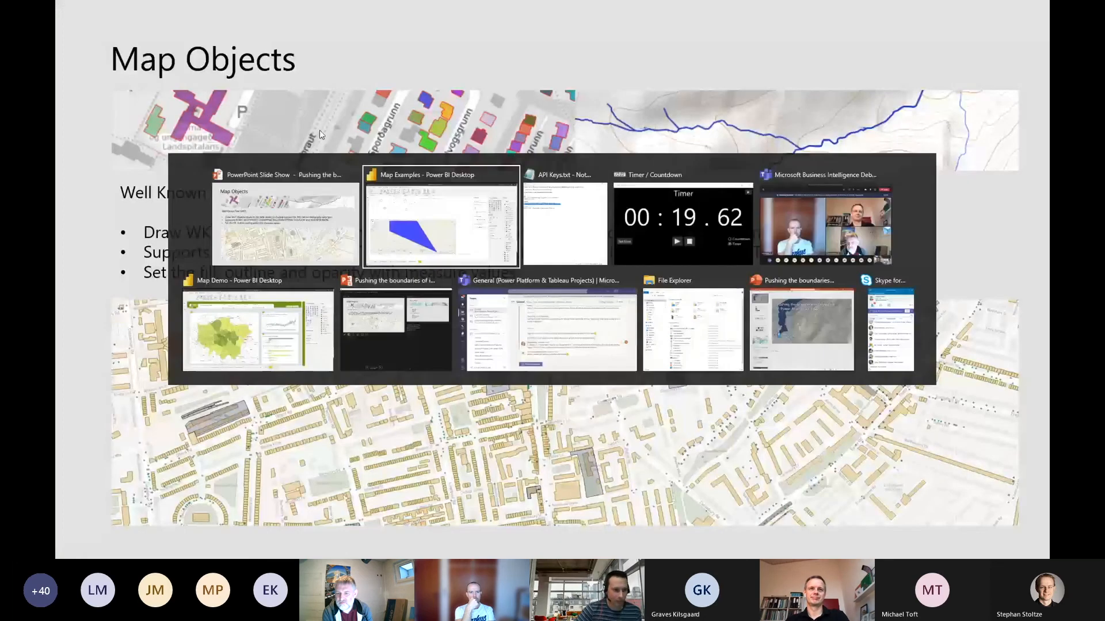
key(alt+Tab)
key(alt+Tab)
key(alt+Tab)
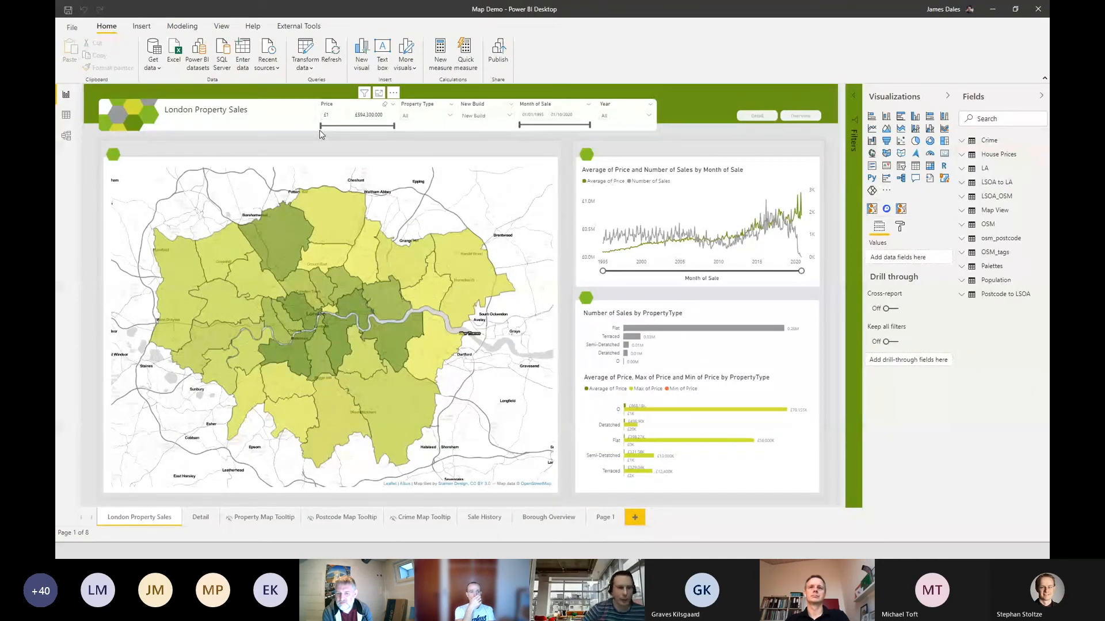
Turn on drill mode for the London property sales map and drill down into Islington's LSOA areas.
click(427, 206)
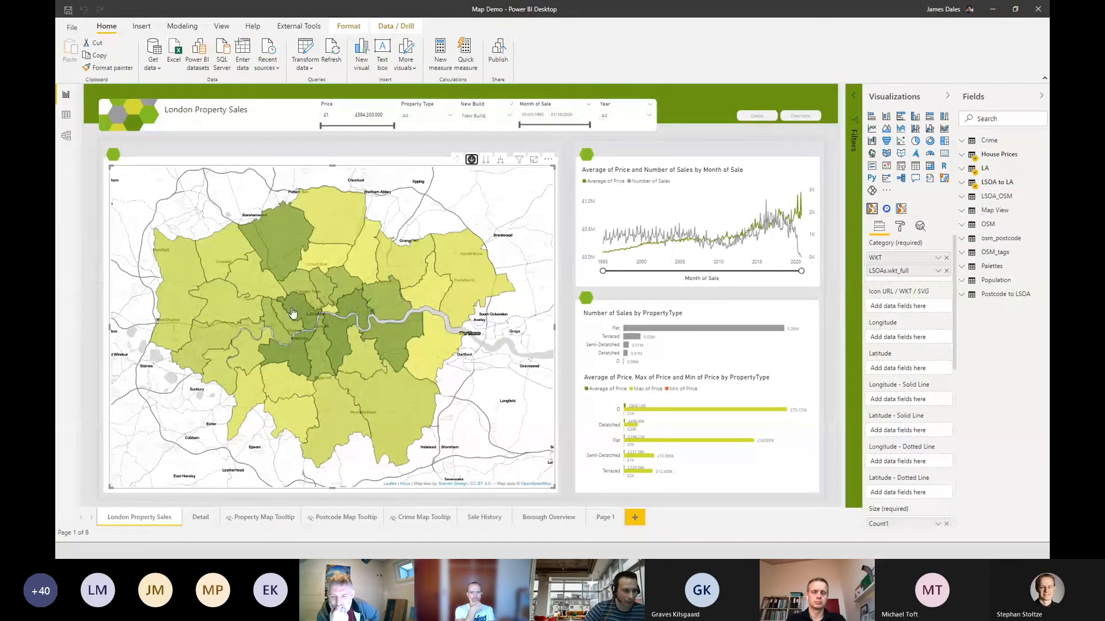
right_click(292, 311)
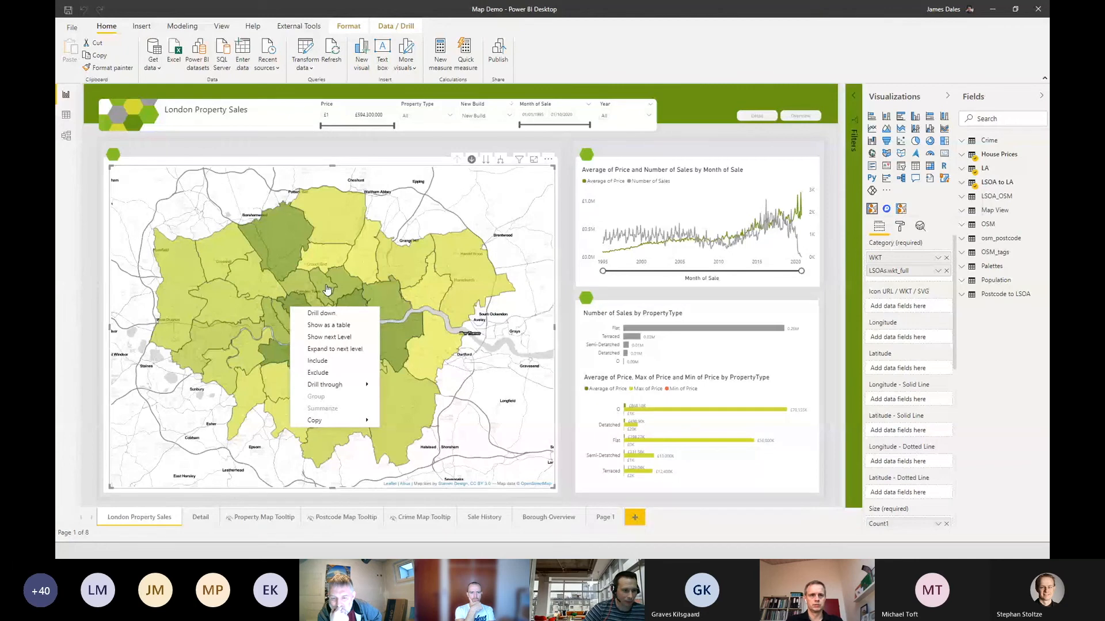
right_click(325, 285)
click(358, 290)
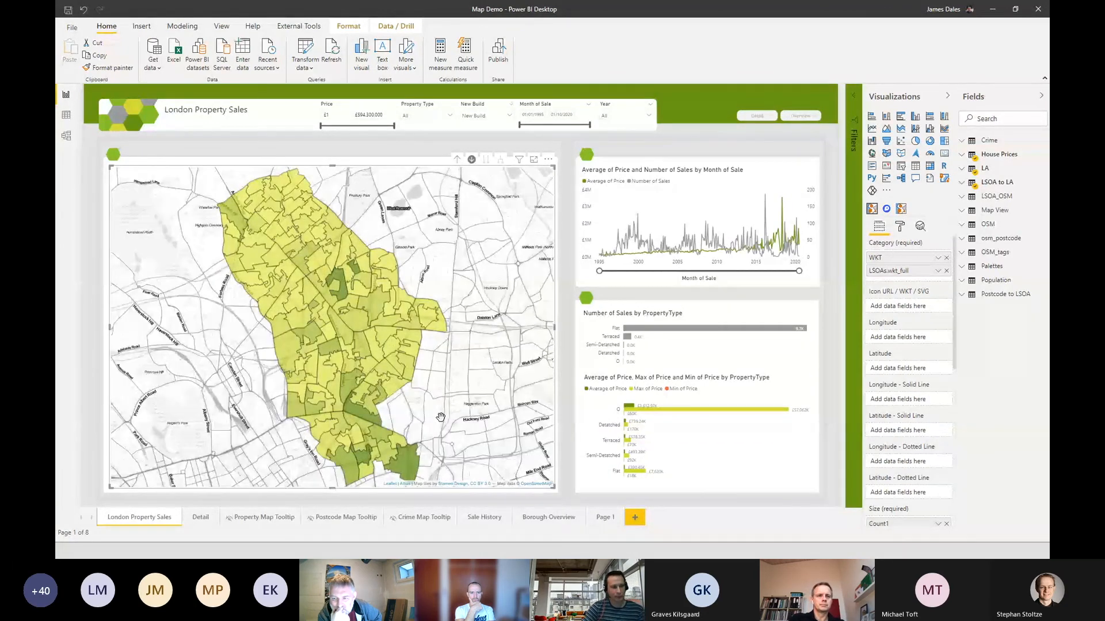
Drill the map back up to the boroughs, turn off drill mode, select Islington and drill through to its Detail page.
click(457, 159)
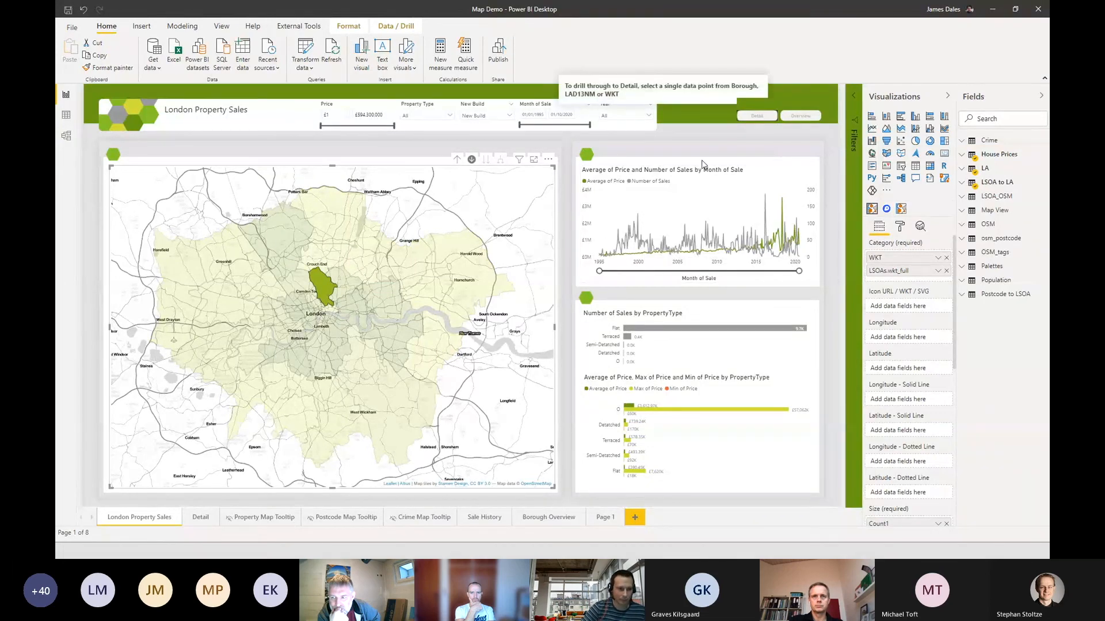
click(327, 286)
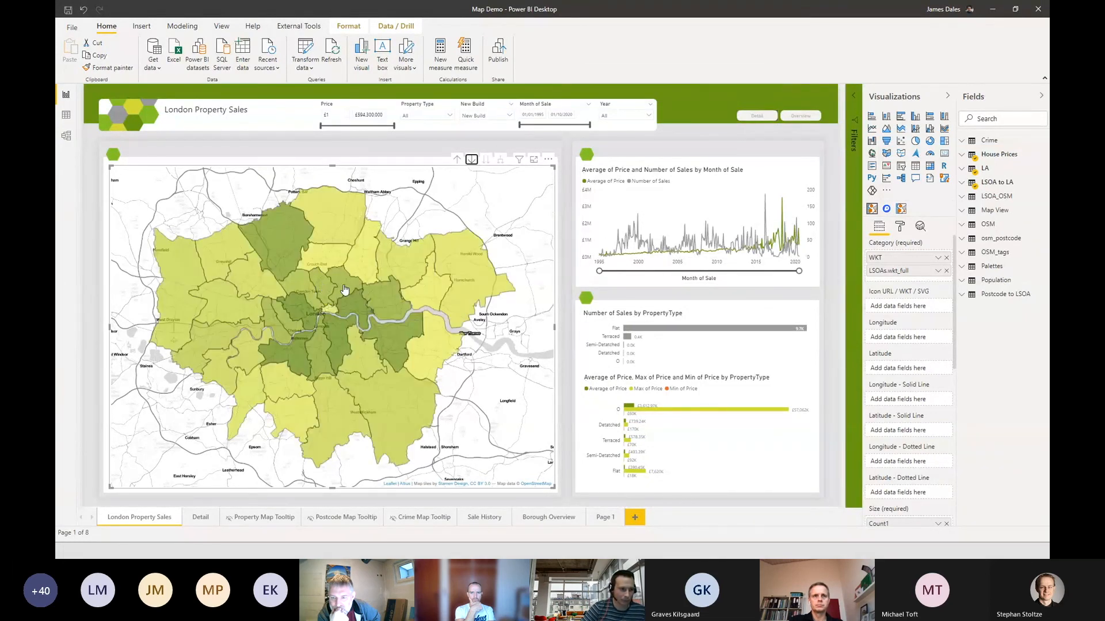
click(321, 279)
ctrl+click(760, 120)
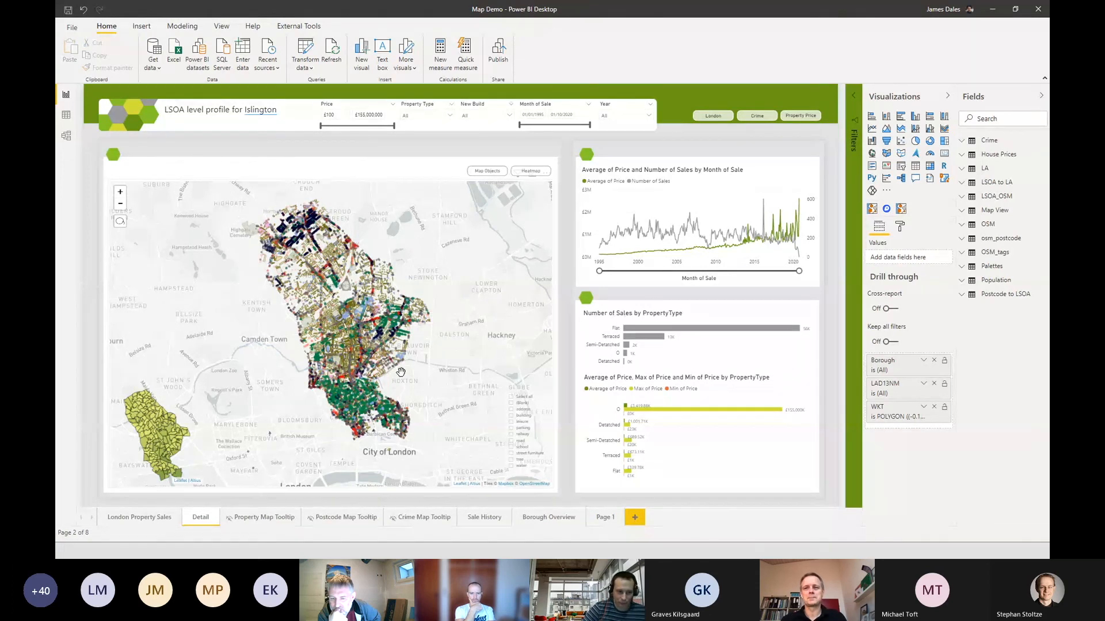
Examine building metadata on Islington's detailed map and select the Islington Council building to cross-filter the sales charts.
scroll(345, 341, up, 3)
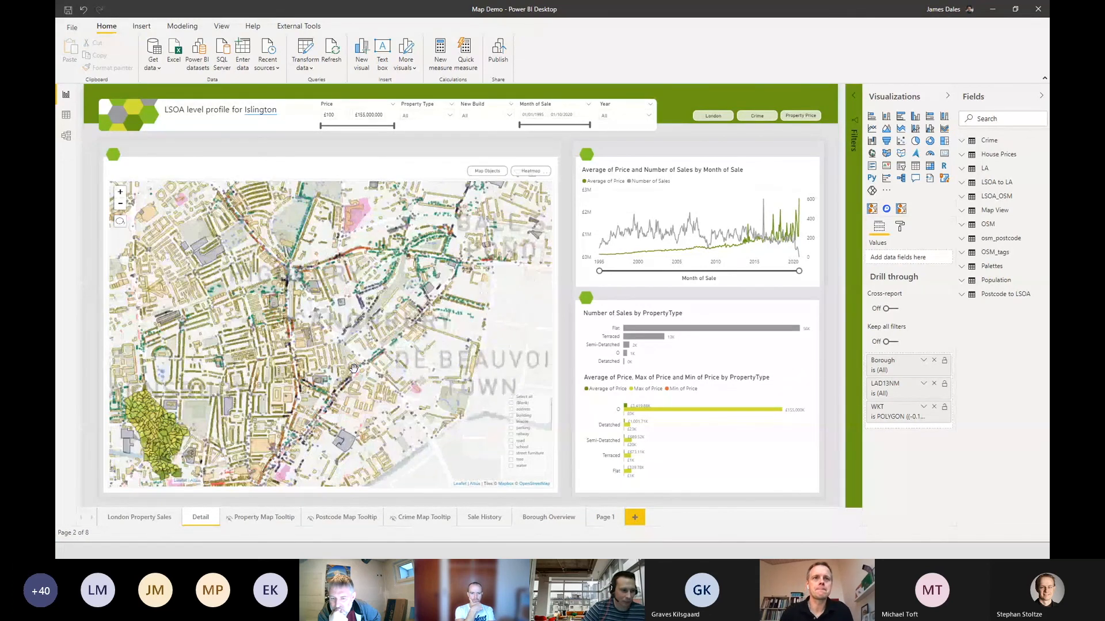
drag(201, 244, 363, 349)
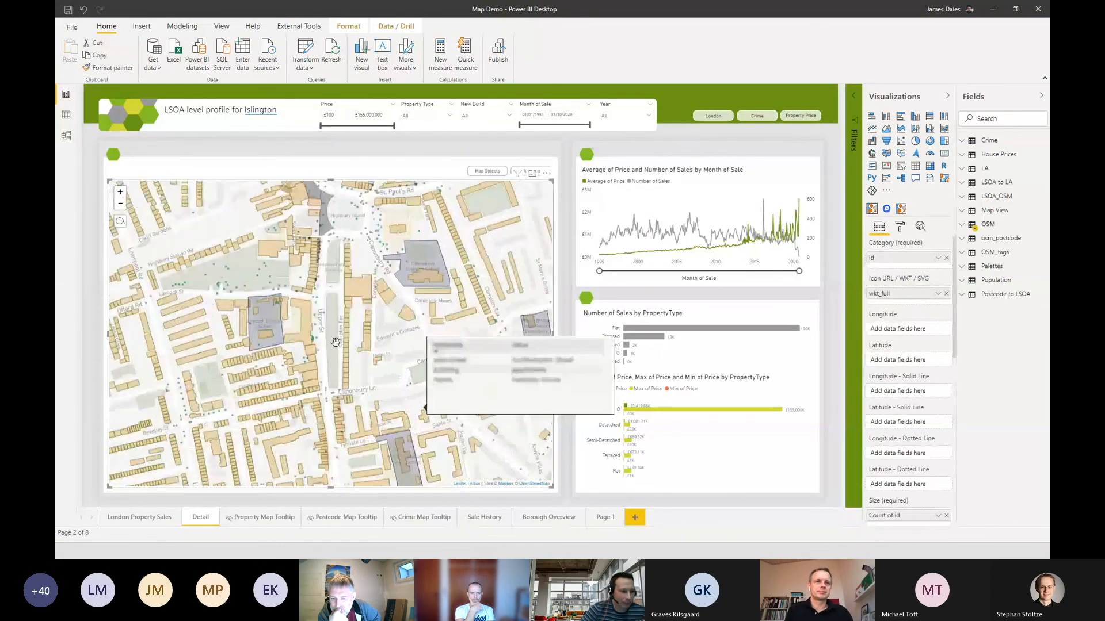
scroll(335, 342, up, 4)
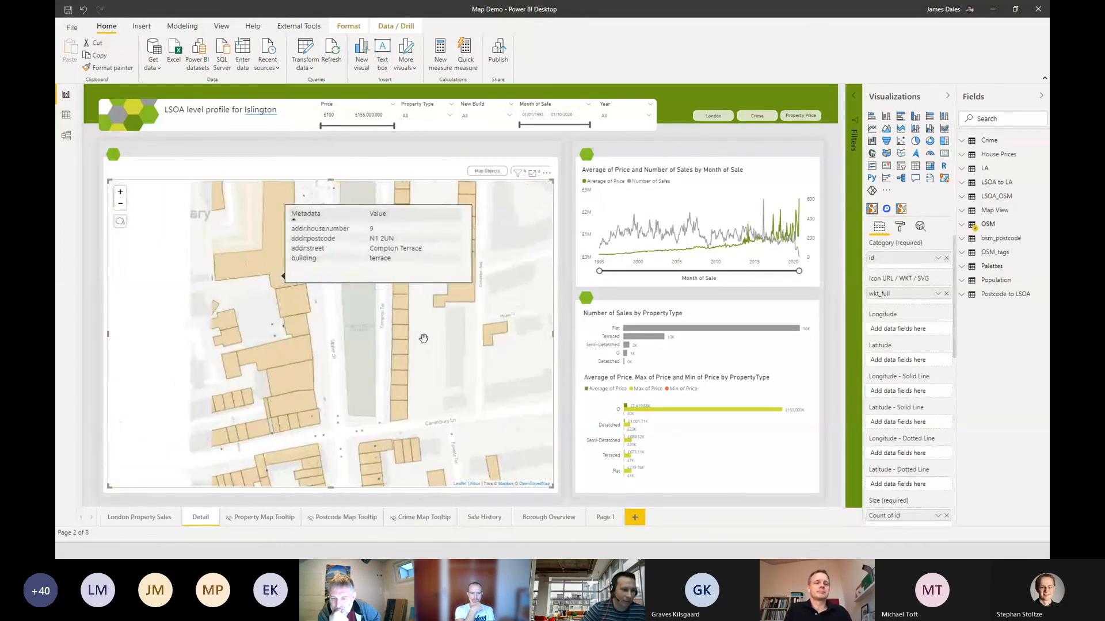
scroll(423, 338, down, 4)
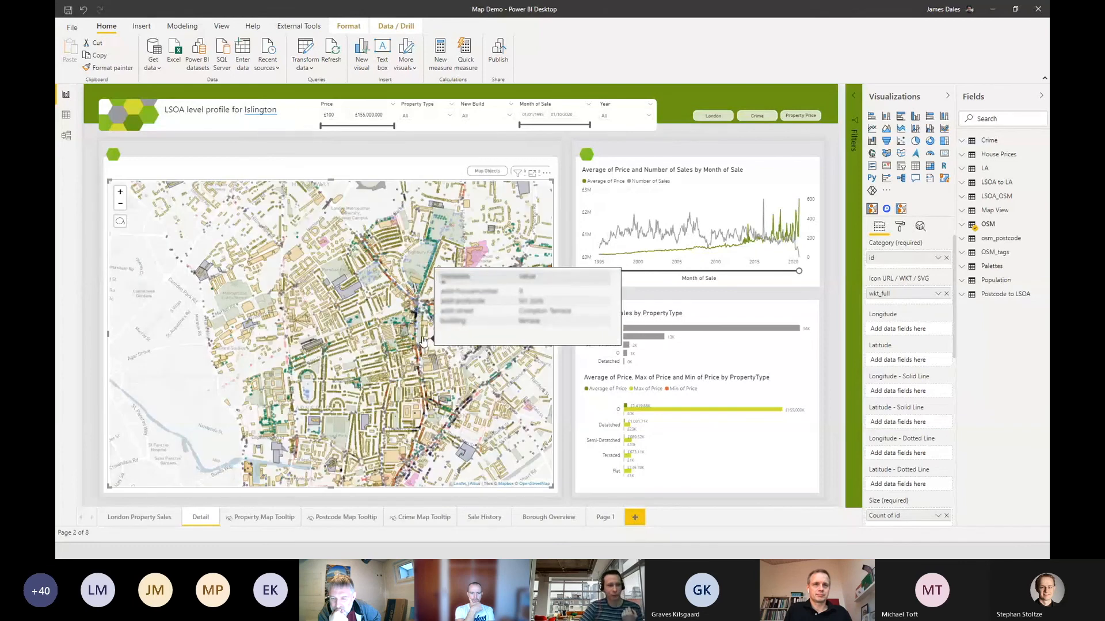
scroll(424, 341, up, 3)
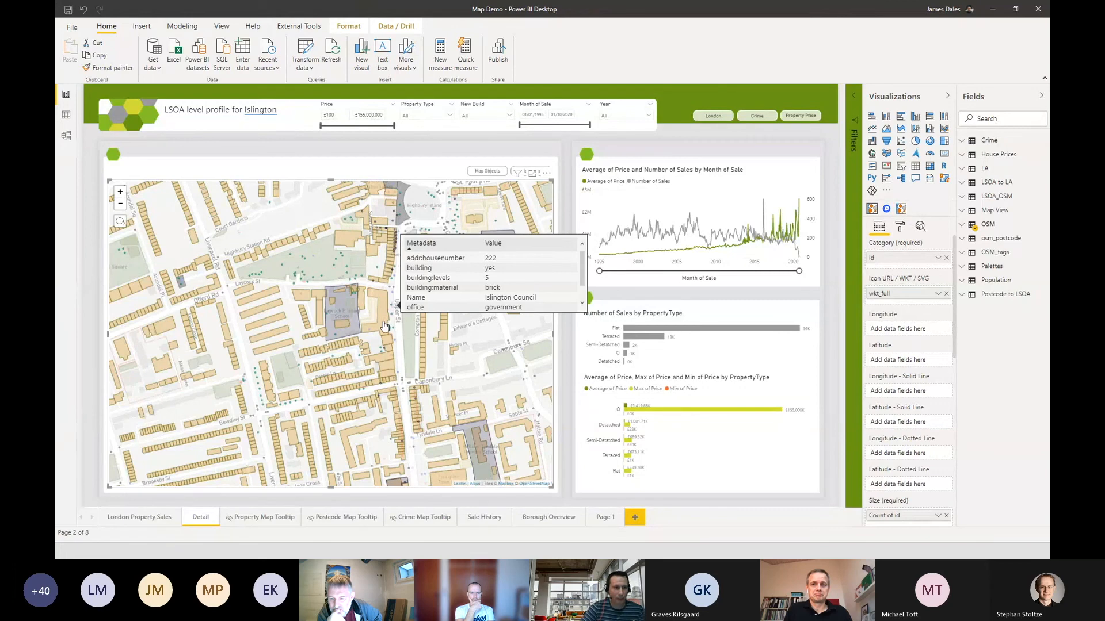
click(380, 303)
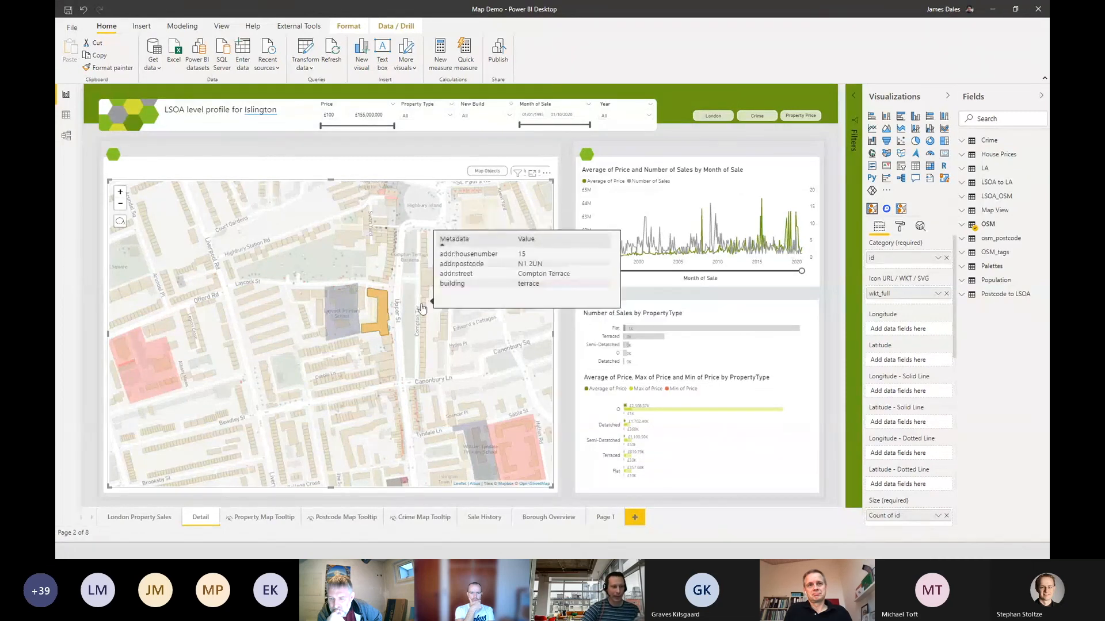
Cross-filter the sales charts by other map buildings, reselecting the Islington Council building and finishing on the Liverpool Road apartment block.
click(406, 410)
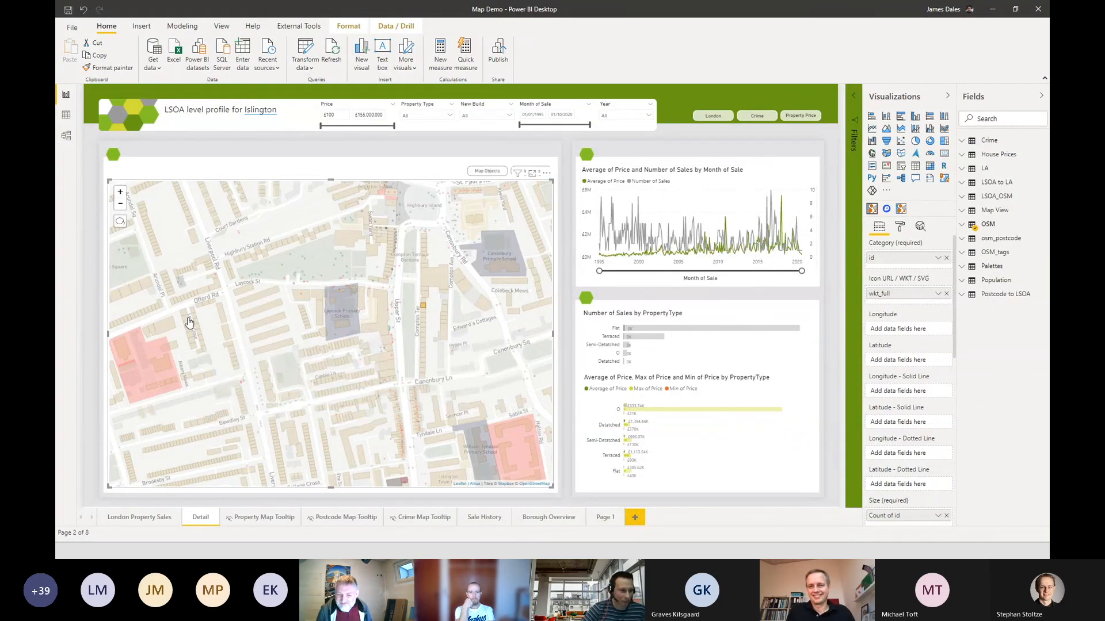
mouse_move(186, 322)
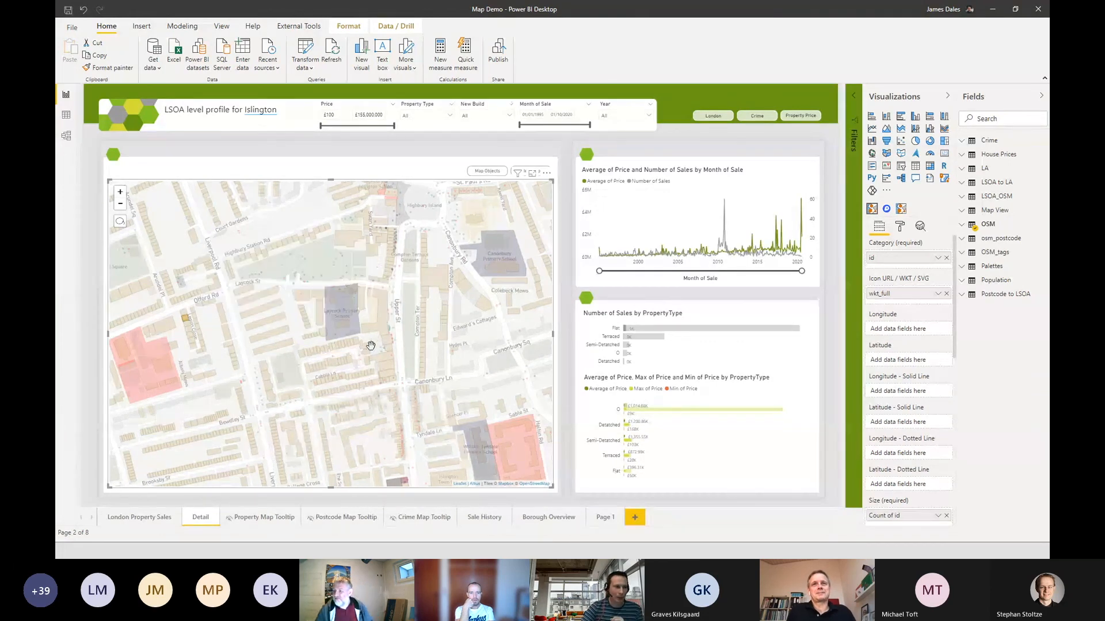
click(386, 309)
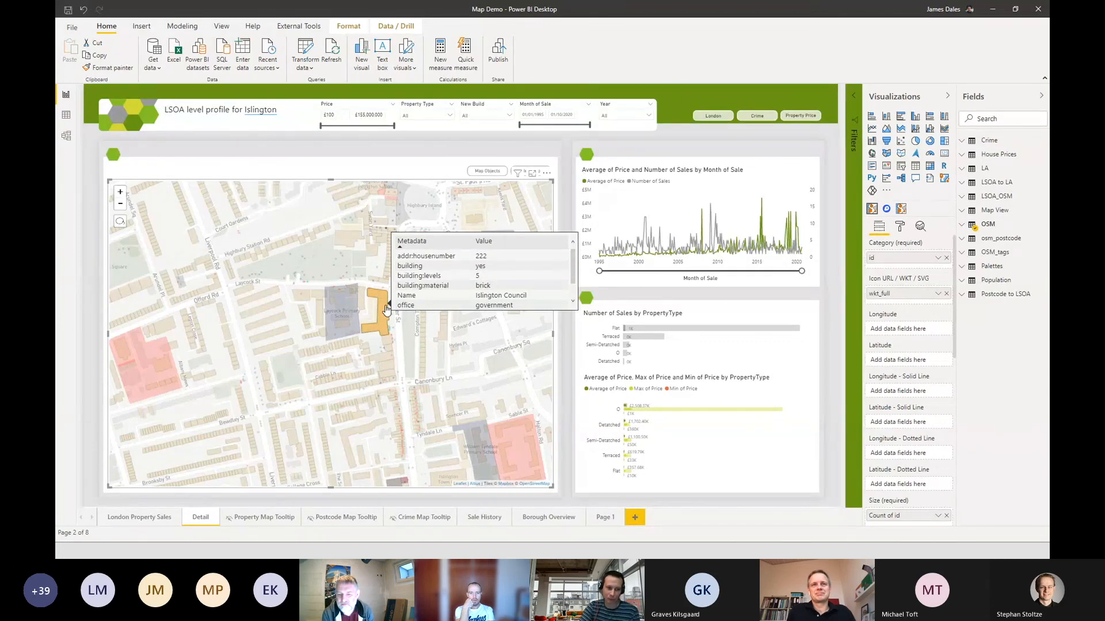
mouse_move(308, 258)
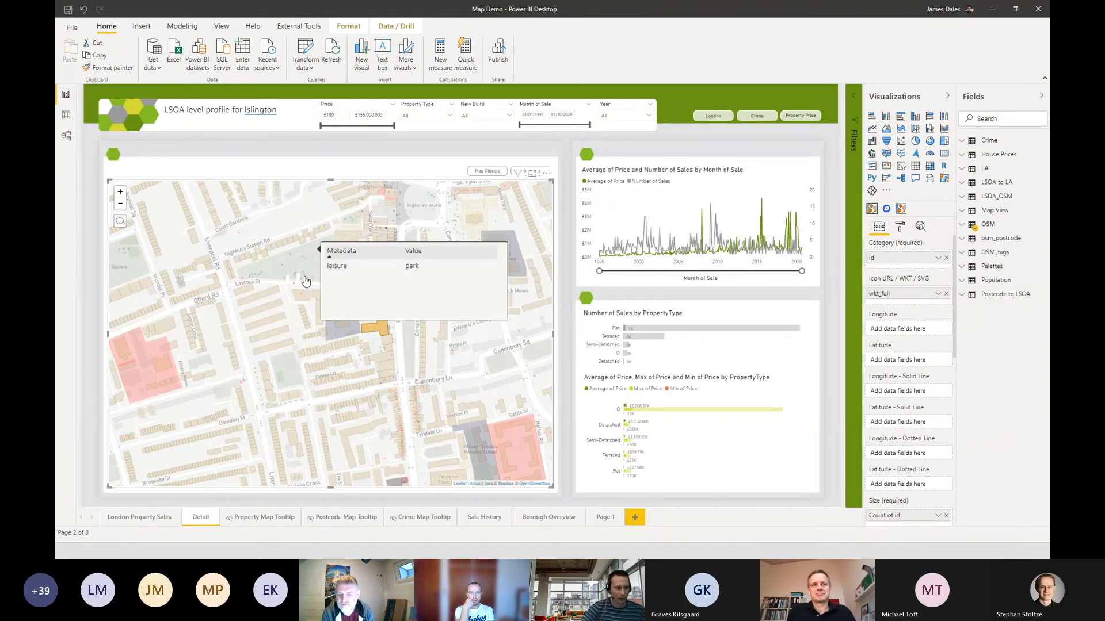
mouse_move(280, 306)
click(281, 305)
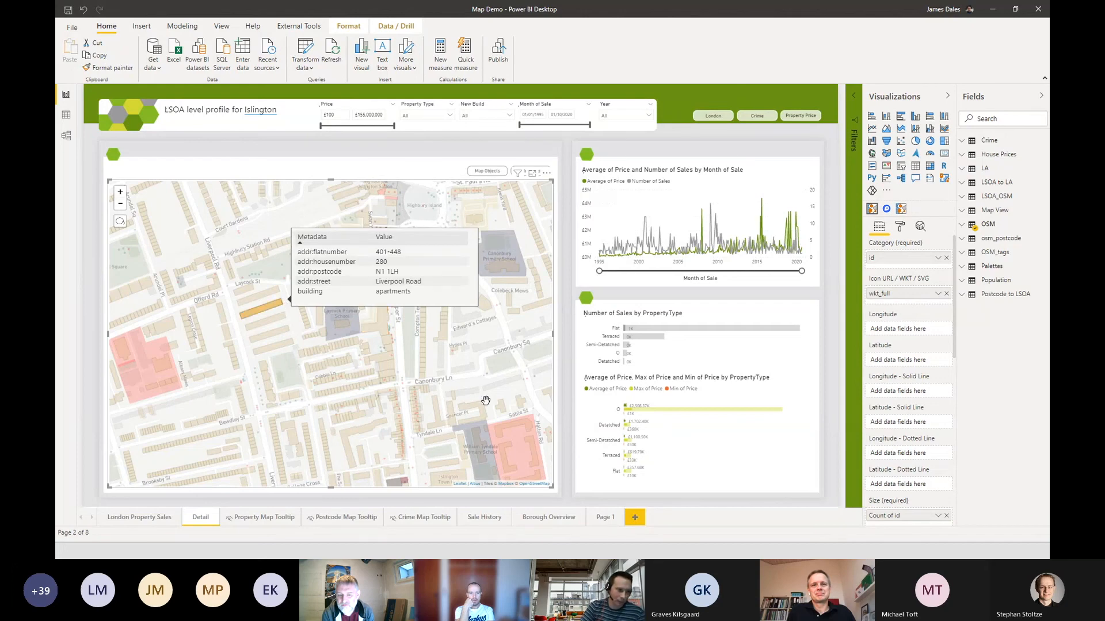
Cross-filter the sales charts by the Canonbury Primary School grounds, then by the school building inside them.
mouse_move(516, 257)
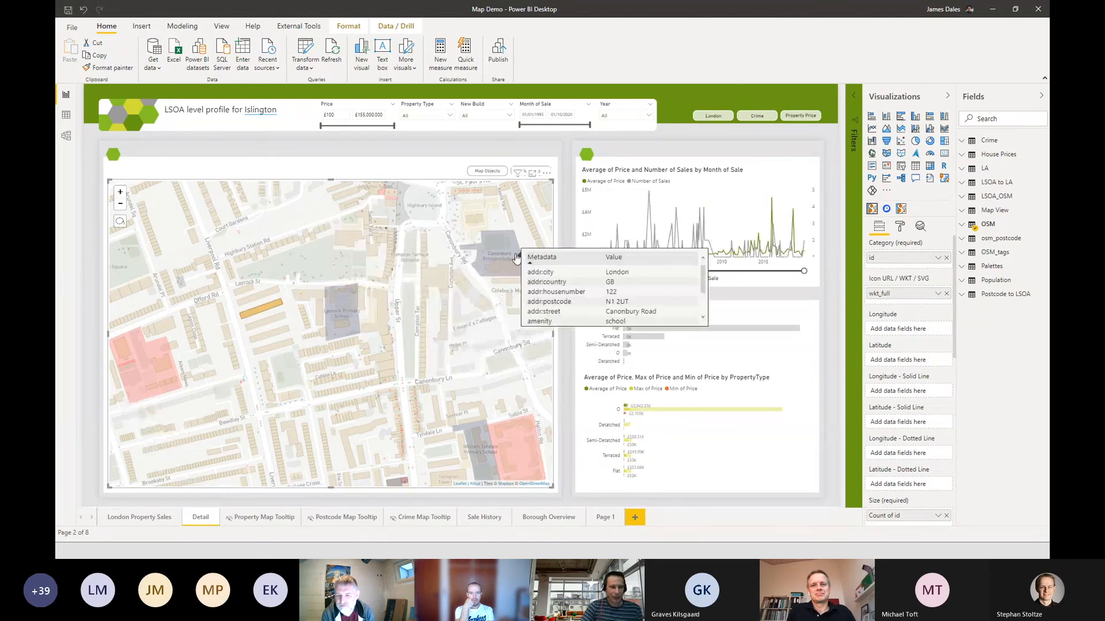
click(515, 271)
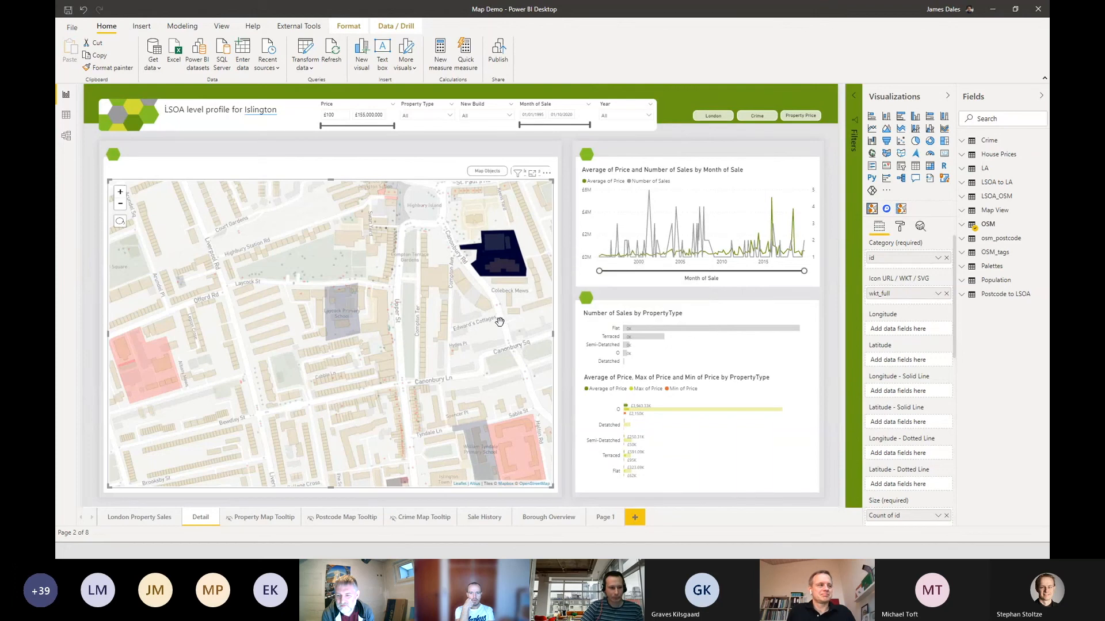
click(496, 271)
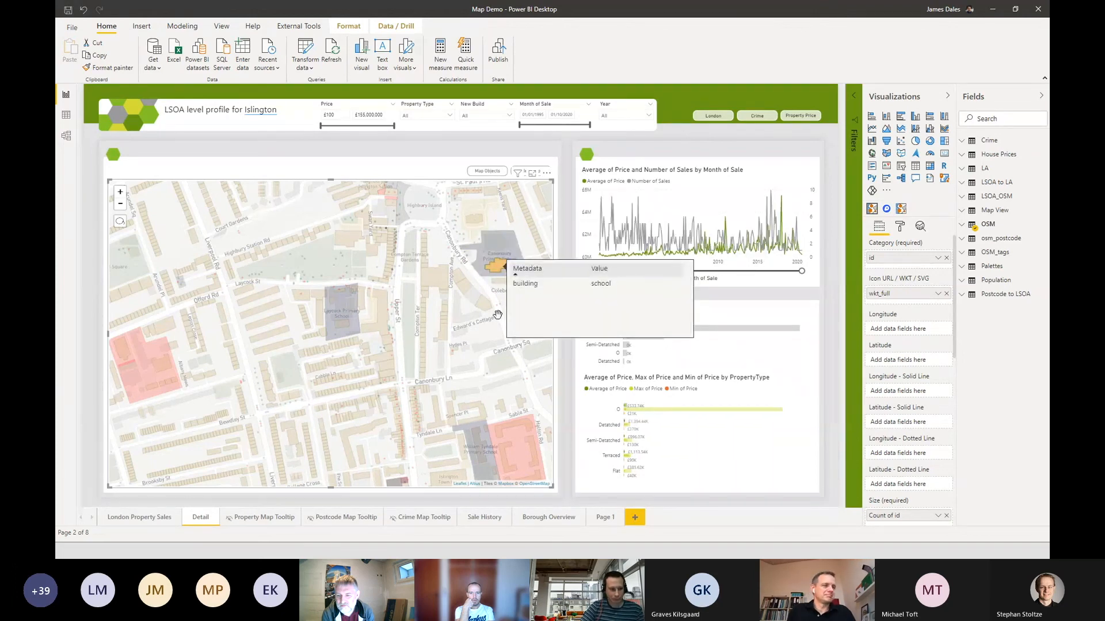
Select different LSOA areas on Islington's small overview map to change the area shown in the detailed map and sales charts.
click(93, 316)
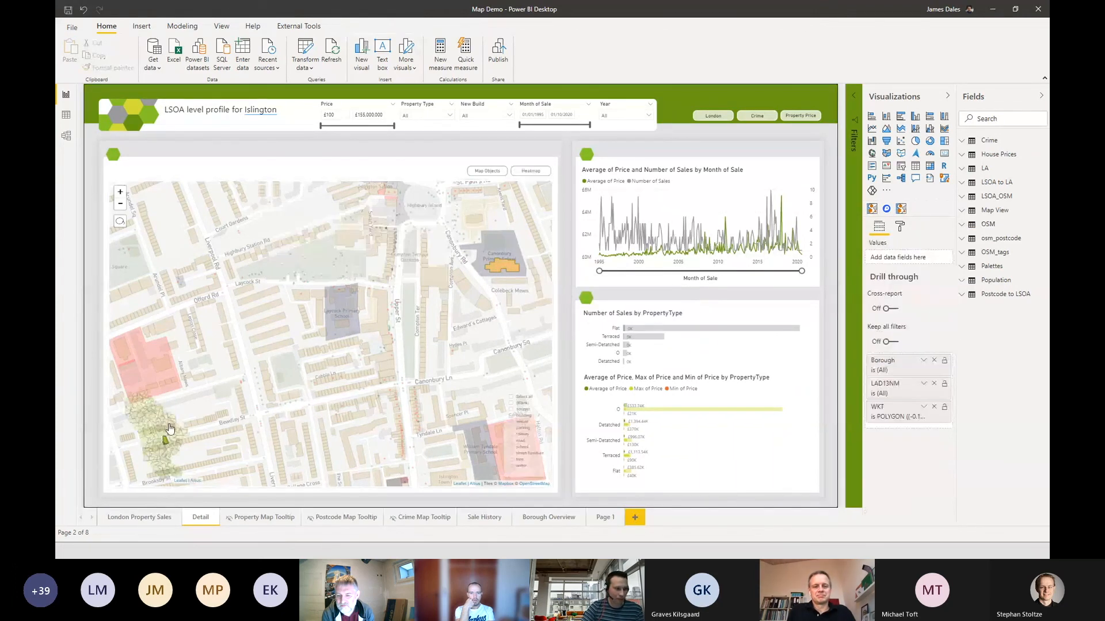
click(162, 431)
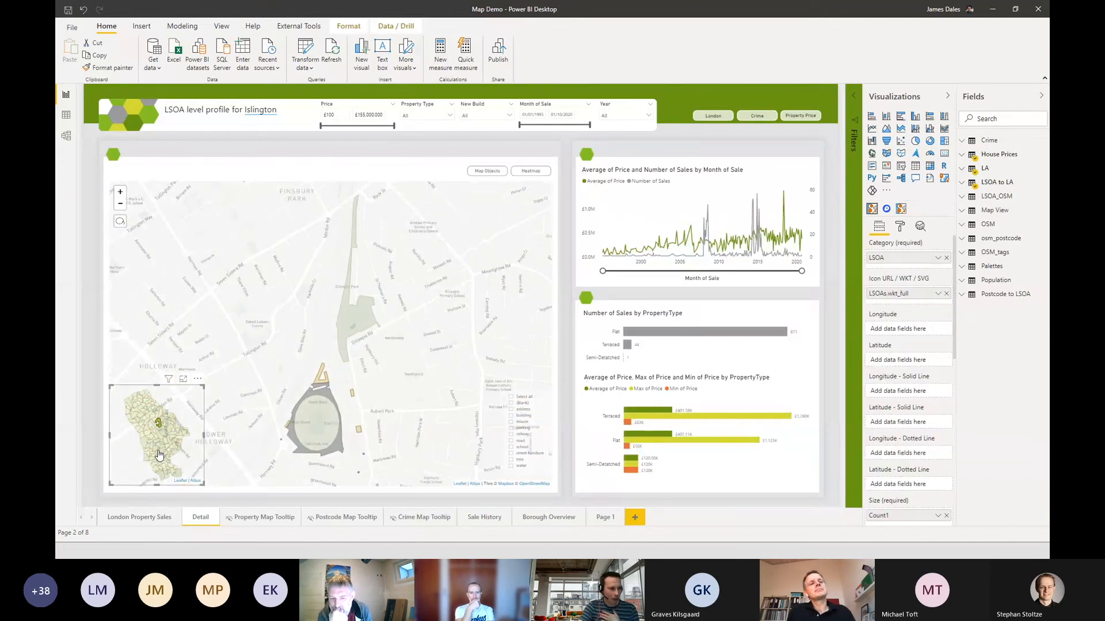
click(159, 455)
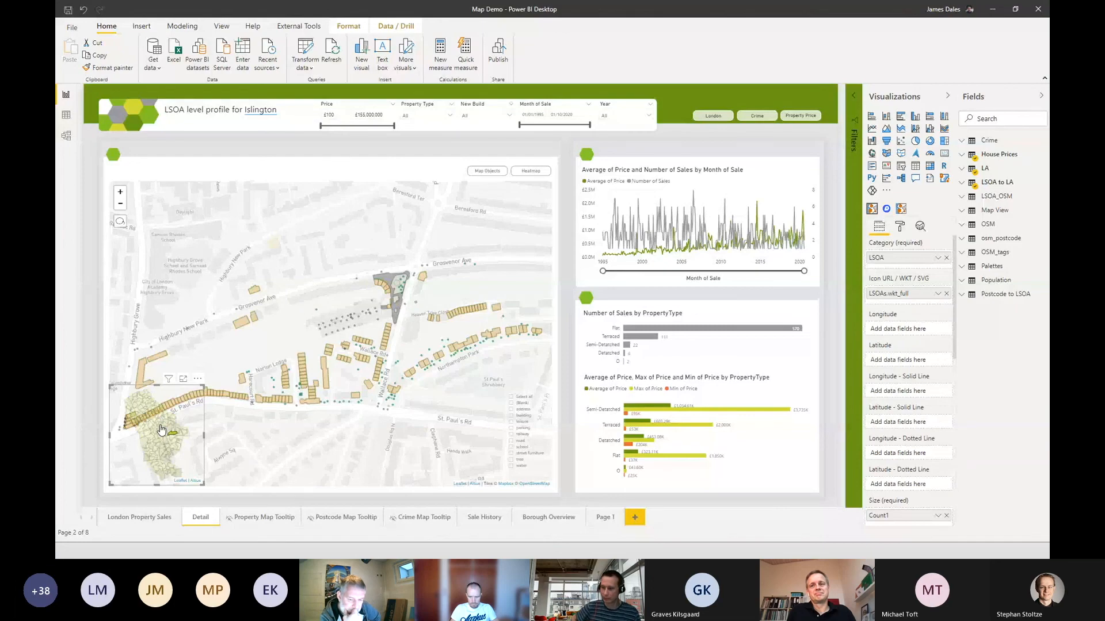
Switch to the PowerPoint slide show and advance to the Map Controls slide.
key(alt+Tab)
key(alt+Tab)
key(alt+Tab)
key(alt+Tab)
key(alt+Tab)
key(alt+Tab)
key(alt+Tab)
key(alt+Tab)
key(alt+Tab)
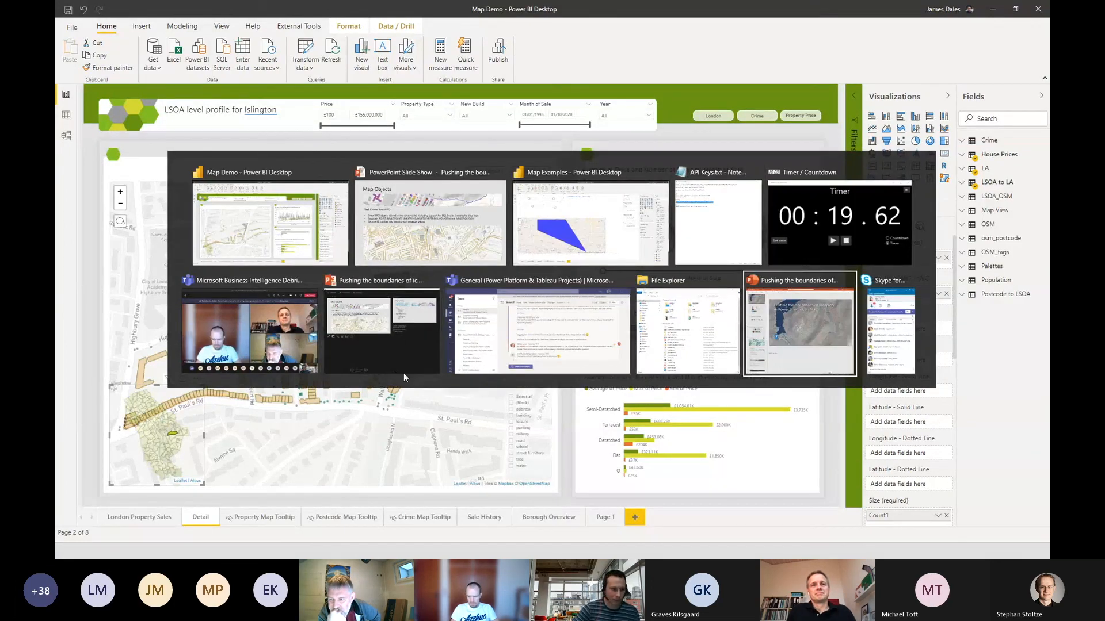
click(406, 337)
key(Right)
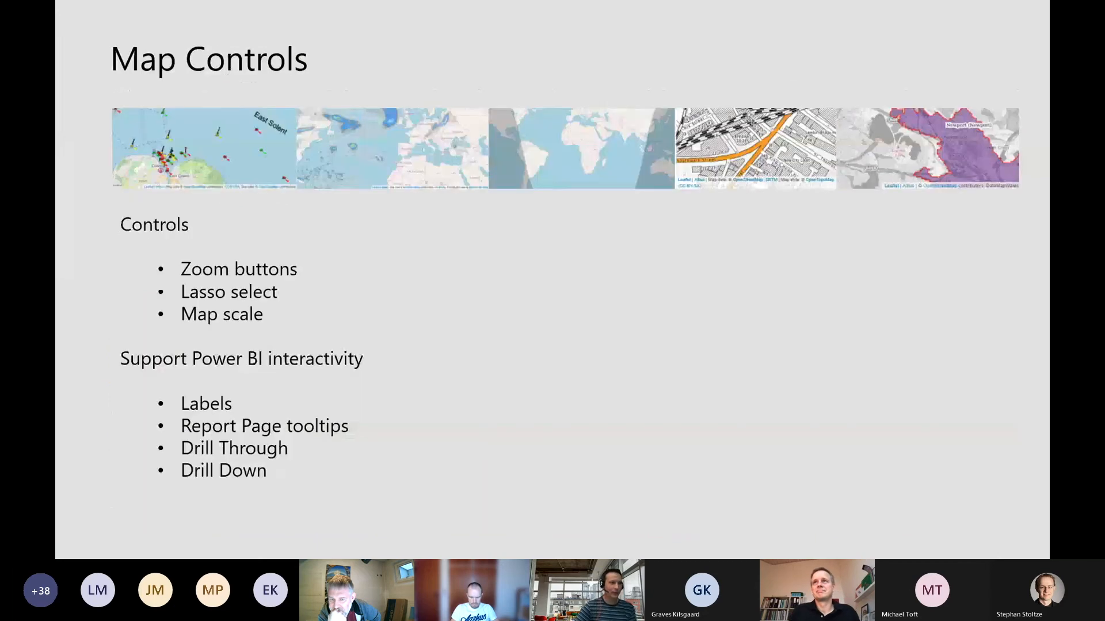